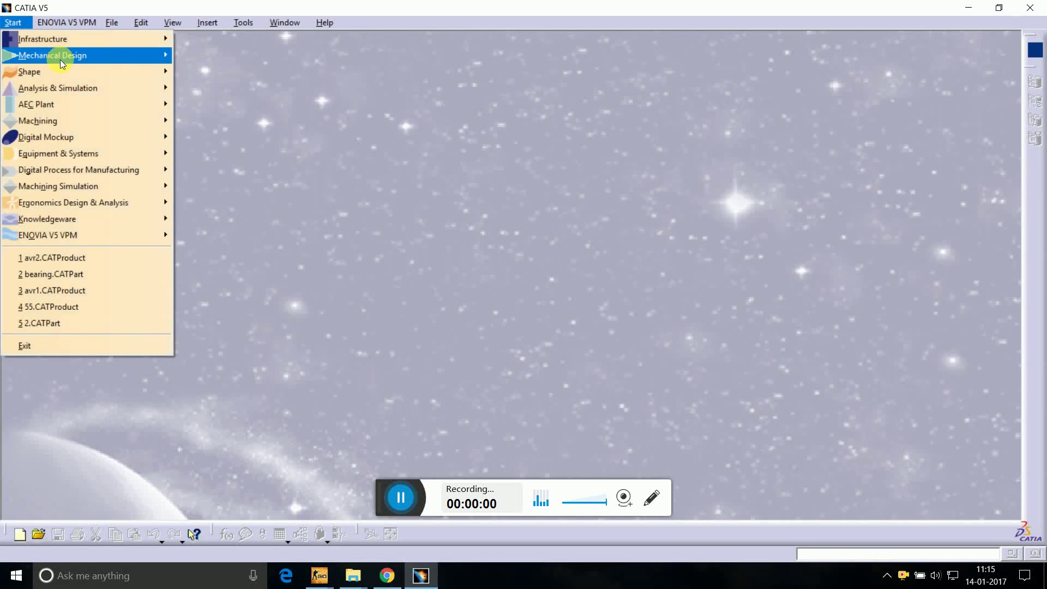
Create a new Part Design part, Part1, and open a sketch on the yz plane.
{"action": "left_click", "coordinate": [213, 52]}
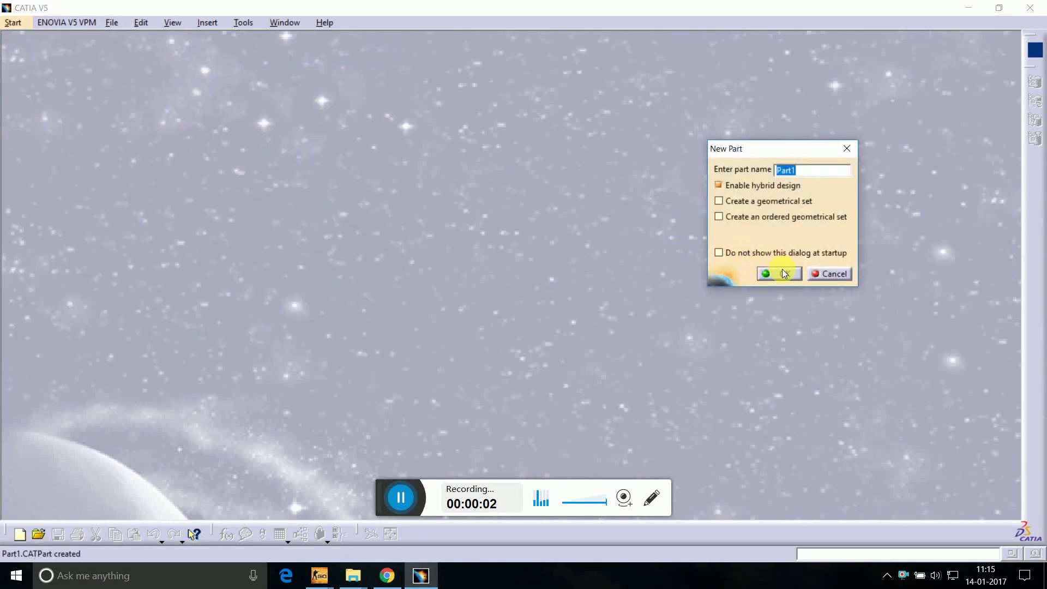
{"action": "left_click", "coordinate": [785, 274]}
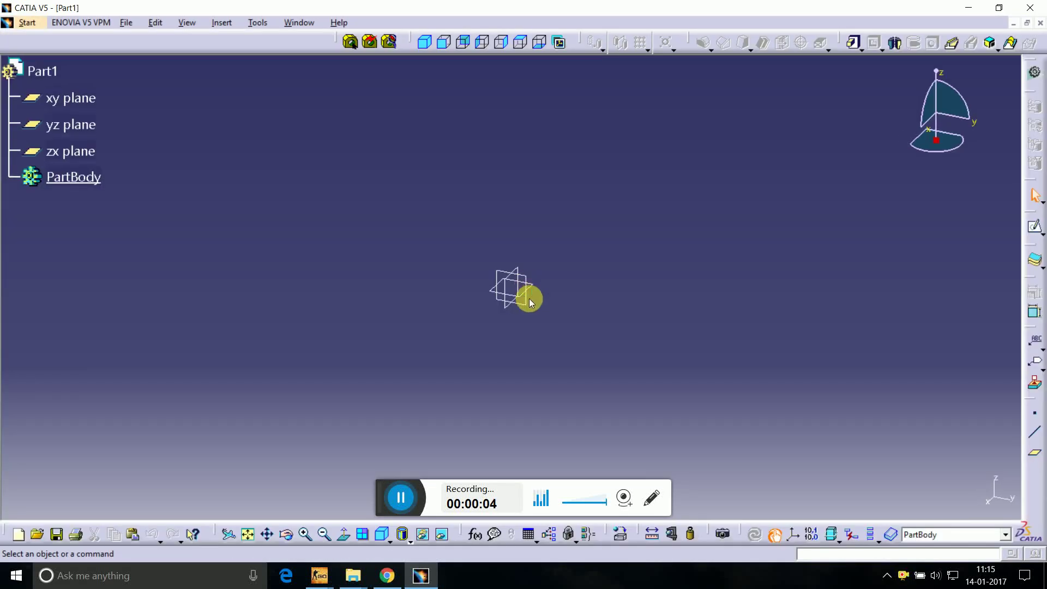
{"action": "left_click", "coordinate": [529, 301]}
{"action": "left_click", "coordinate": [1035, 227]}
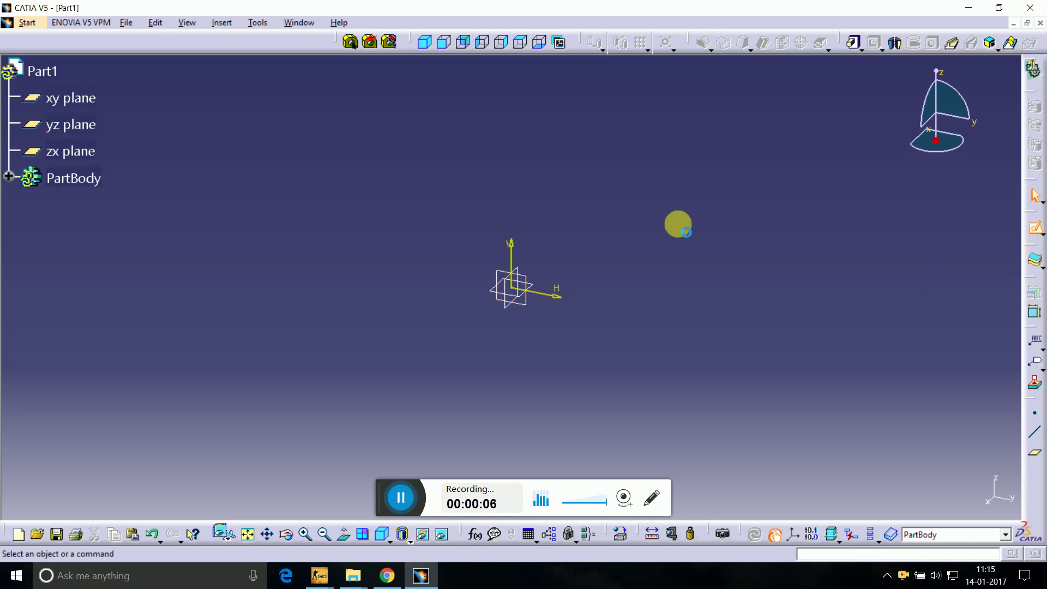
Draw a circle above the origin and constrain its diameter to 3.5.
{"action": "left_click", "coordinate": [929, 43]}
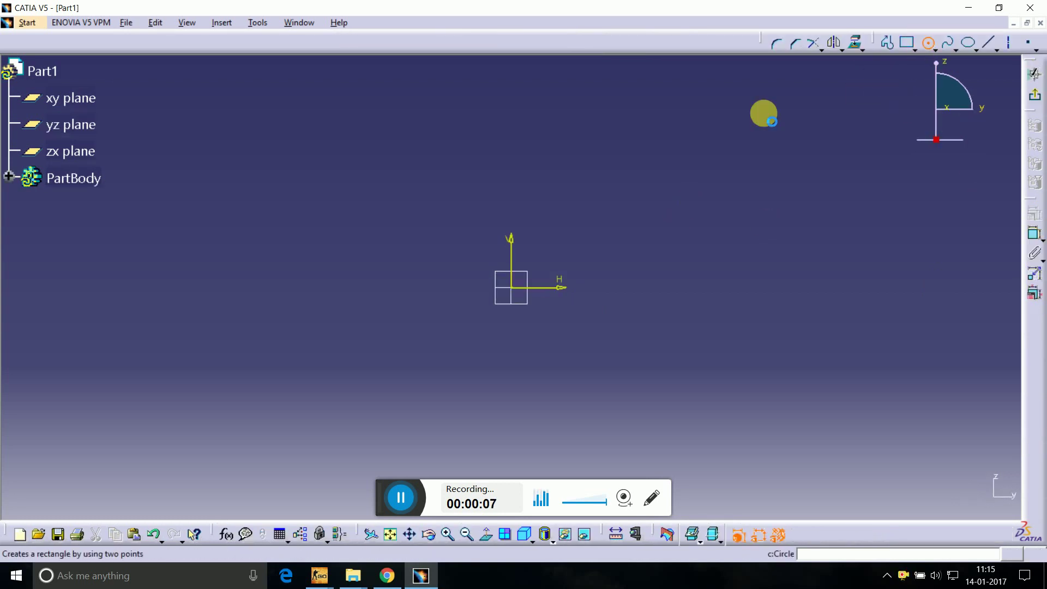
{"action": "left_click", "coordinate": [537, 178]}
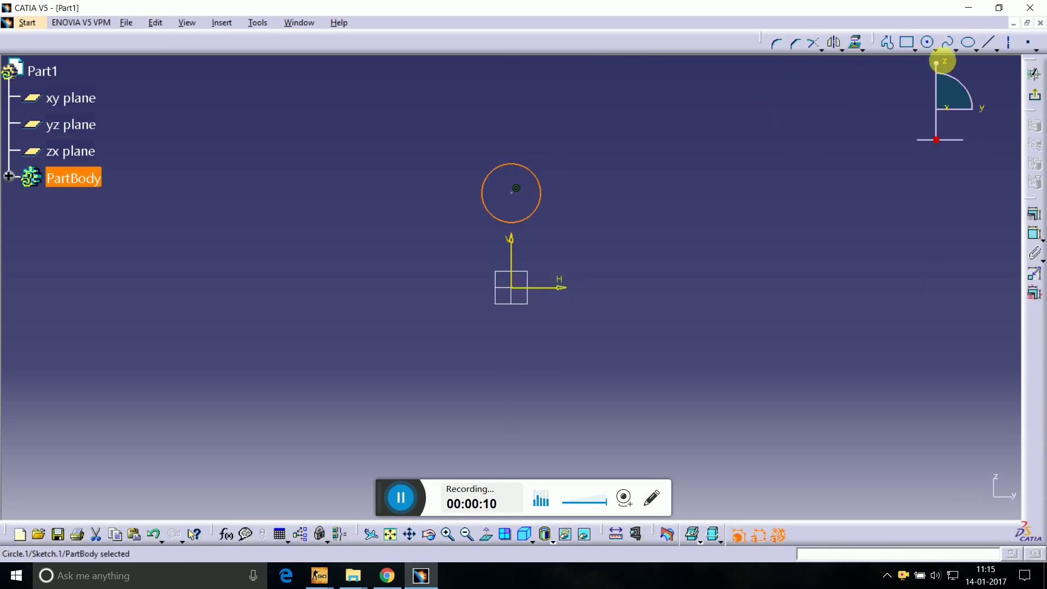
{"action": "left_click", "coordinate": [1035, 234]}
{"action": "left_click", "coordinate": [704, 160]}
{"action": "double_click", "coordinate": [698, 163]}
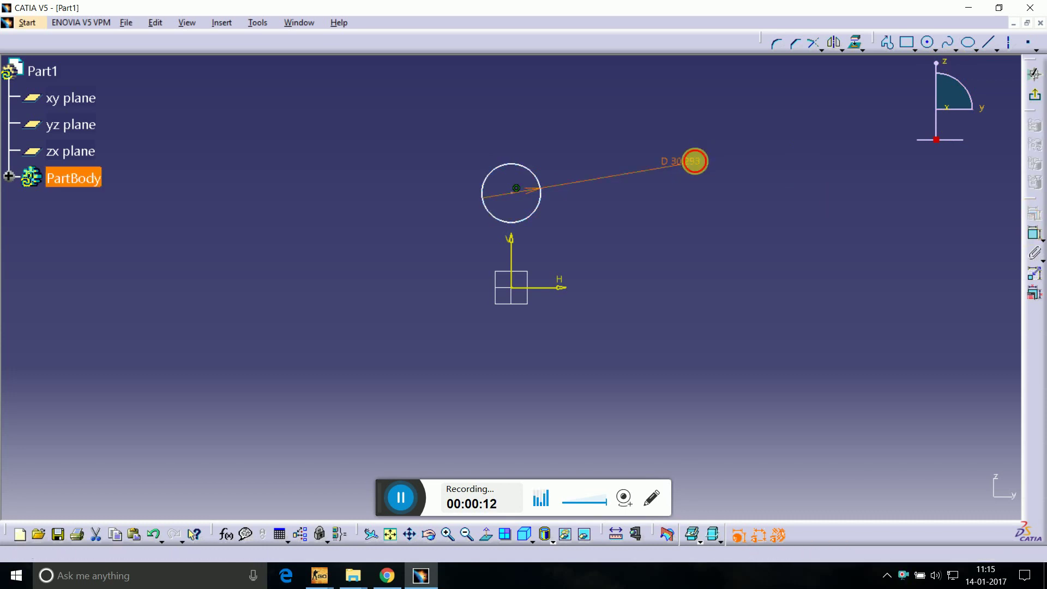
{"action": "type", "text": "3.5"}
{"action": "key", "text": "Return"}
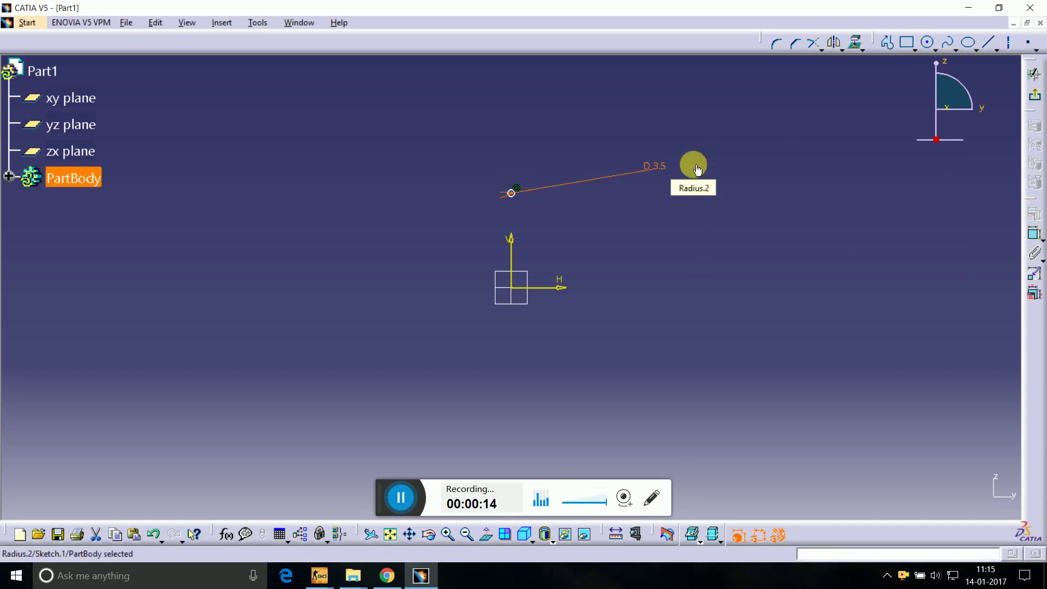
{"action": "left_click_drag", "start_coordinate": [409, 534], "coordinate": [410, 548]}
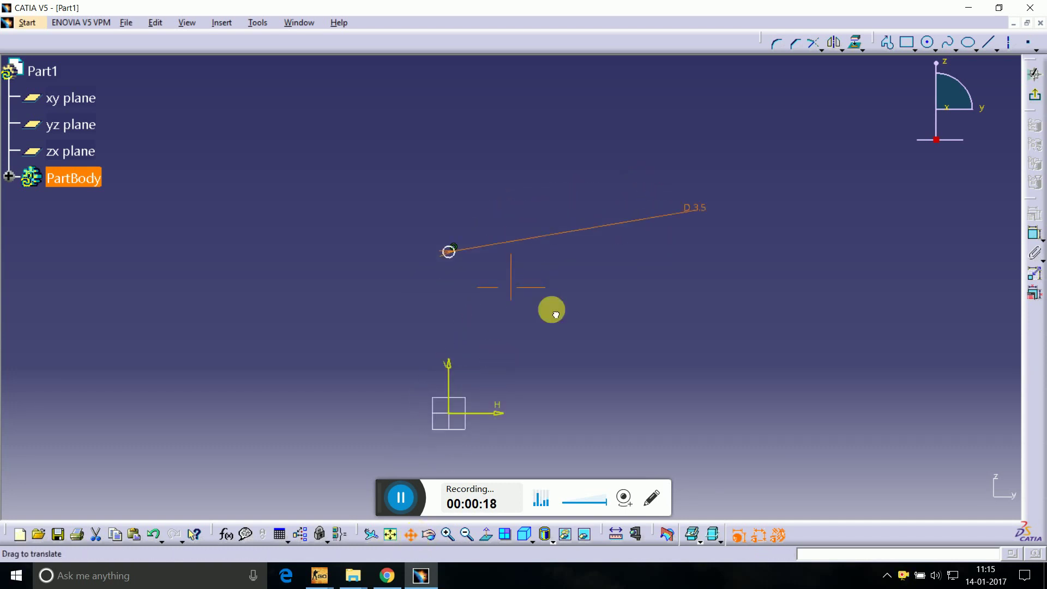
{"action": "left_click_drag", "start_coordinate": [552, 308], "coordinate": [652, 229]}
{"action": "left_click", "coordinate": [1035, 234]}
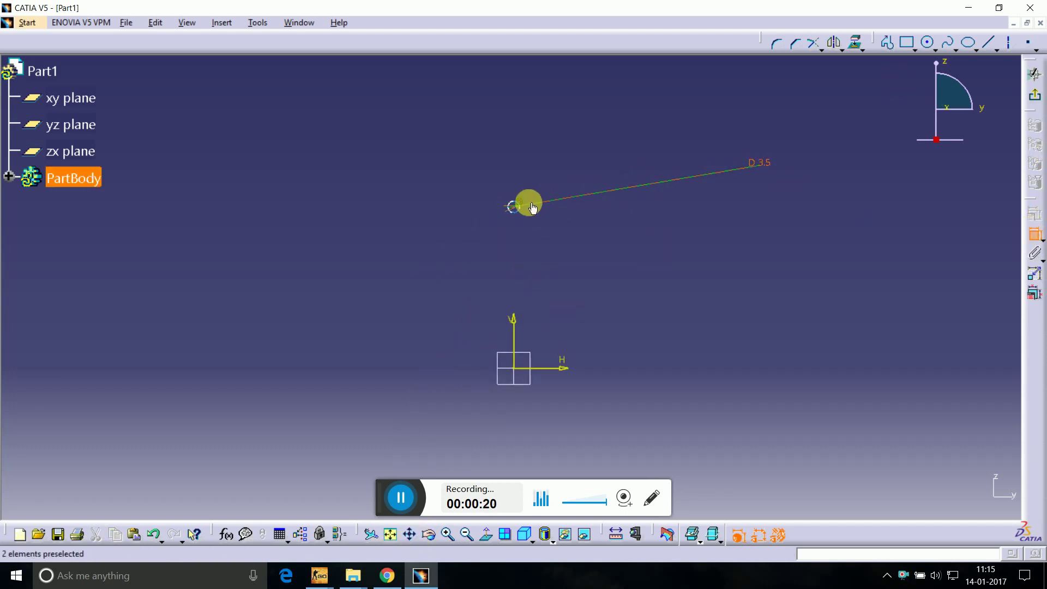
Constrain the circle's centre 7 from the H axis.
{"action": "left_click", "coordinate": [555, 373]}
{"action": "left_click", "coordinate": [707, 366]}
{"action": "double_click", "coordinate": [708, 364]}
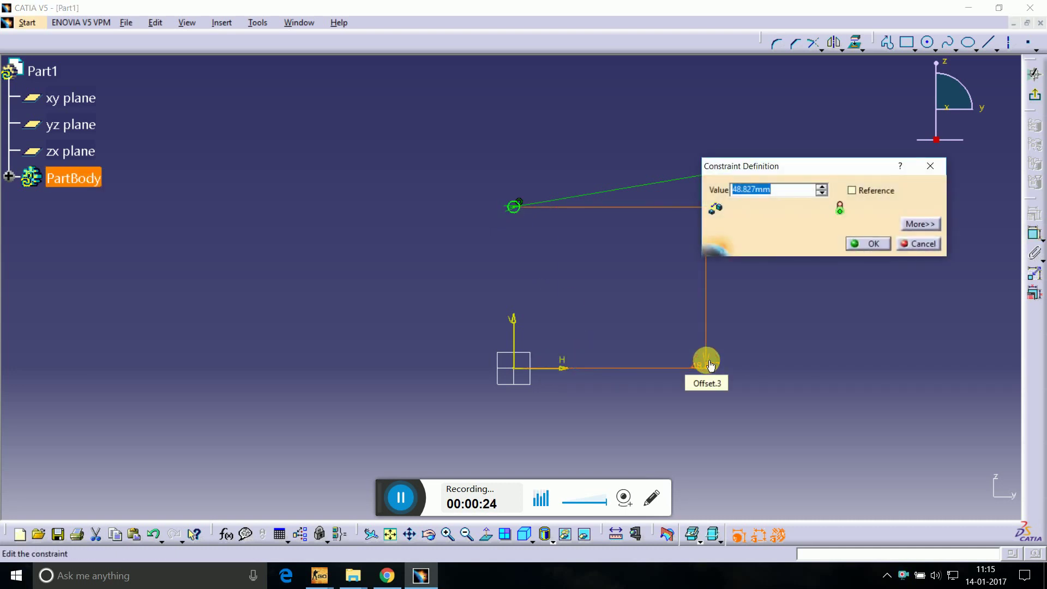
{"action": "type", "text": "7"}
{"action": "key", "text": "Return"}
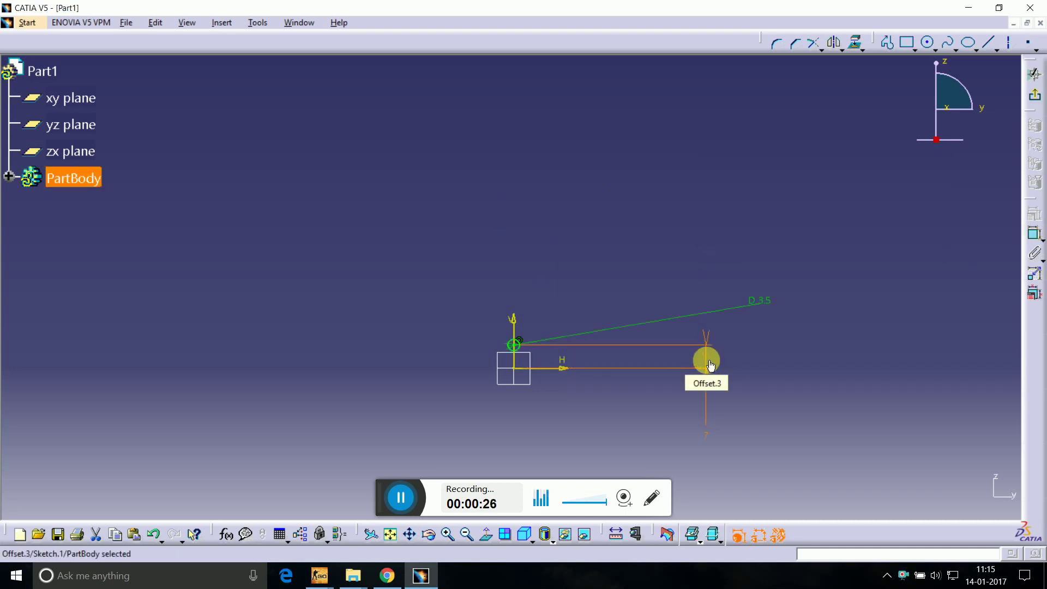
{"action": "left_click", "coordinate": [447, 534]}
{"action": "left_click", "coordinate": [448, 536]}
{"action": "left_click", "coordinate": [409, 535]}
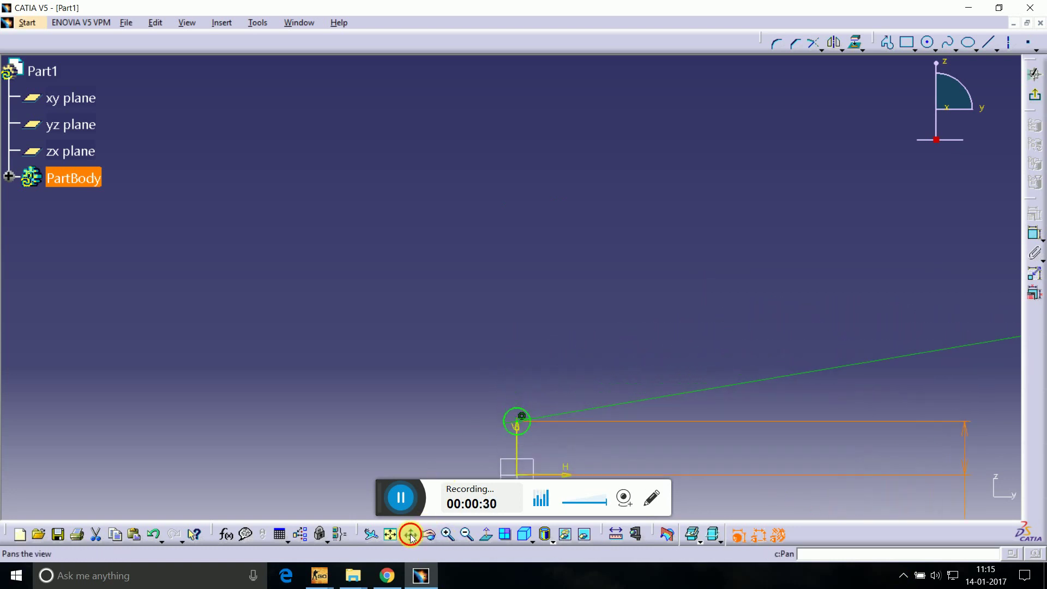
{"action": "left_click_drag", "start_coordinate": [400, 208], "coordinate": [355, 50]}
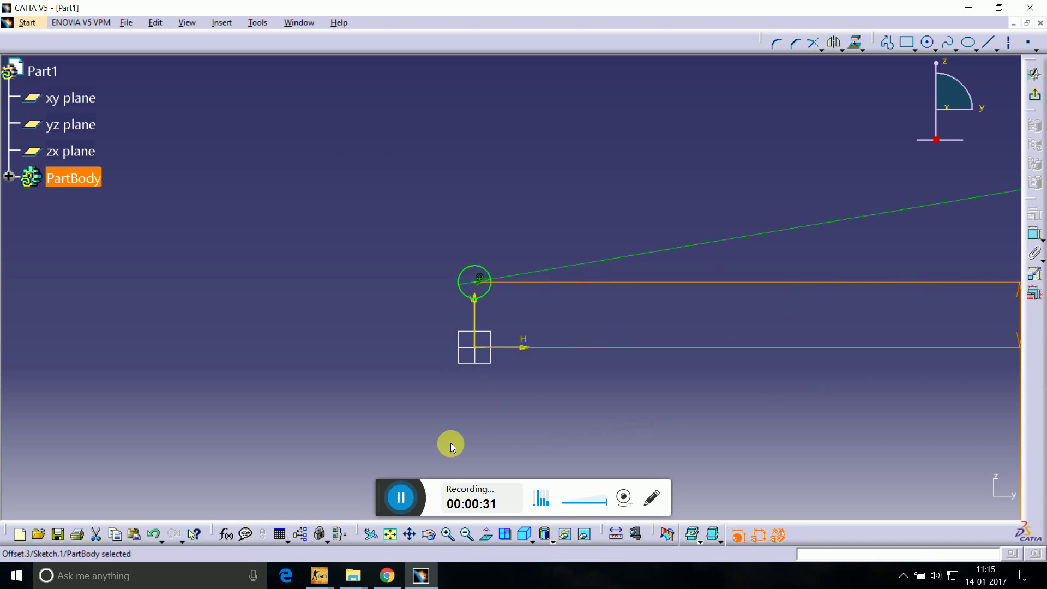
{"action": "left_click", "coordinate": [448, 535]}
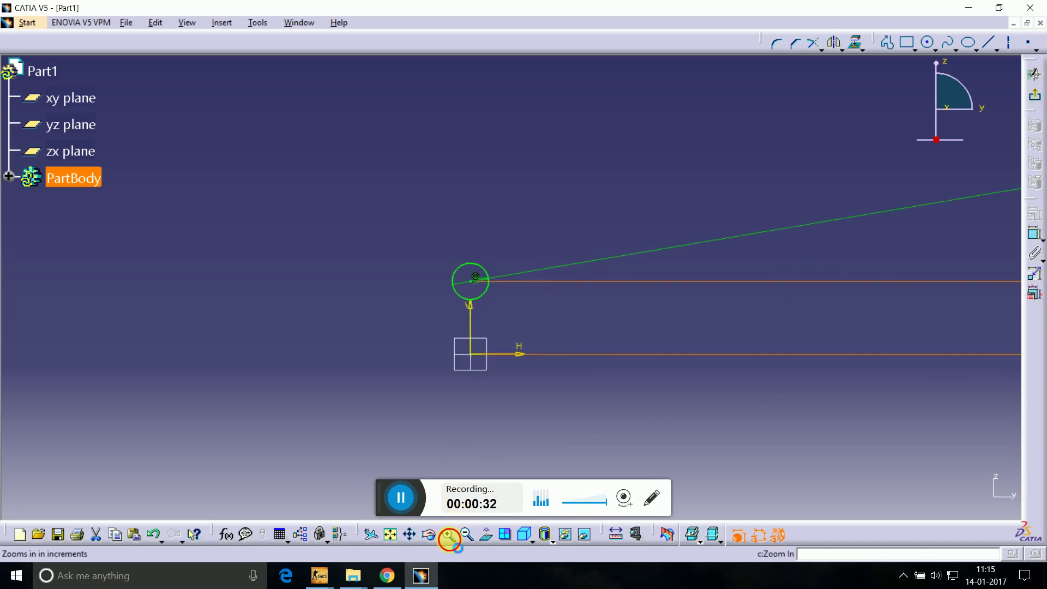
Draw a horizontal axis through the circle and quick-trim away its lower half.
{"action": "left_click", "coordinate": [1009, 42]}
{"action": "left_click", "coordinate": [372, 277]}
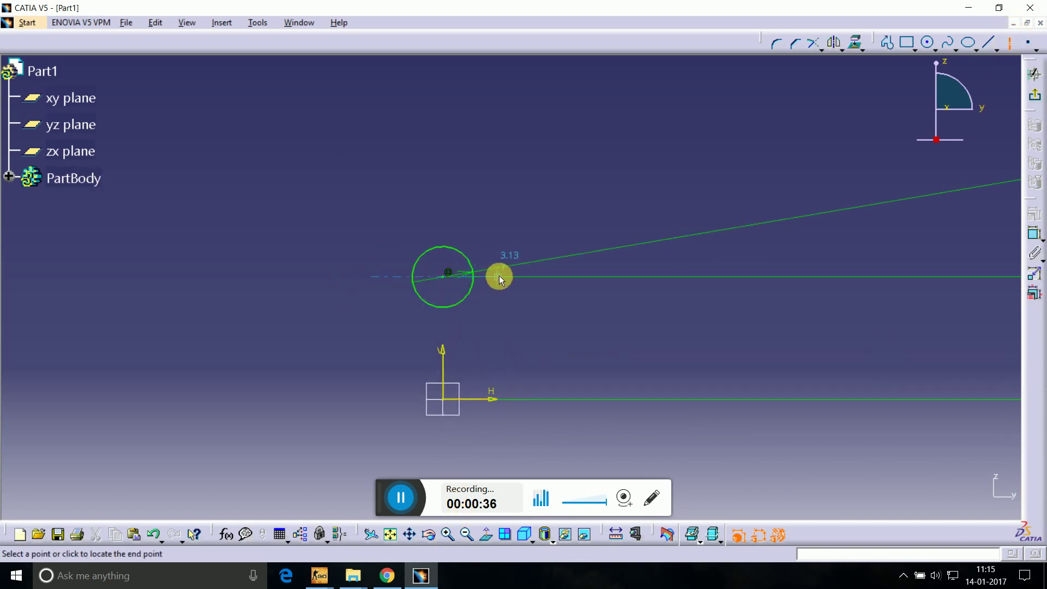
{"action": "left_click", "coordinate": [500, 276]}
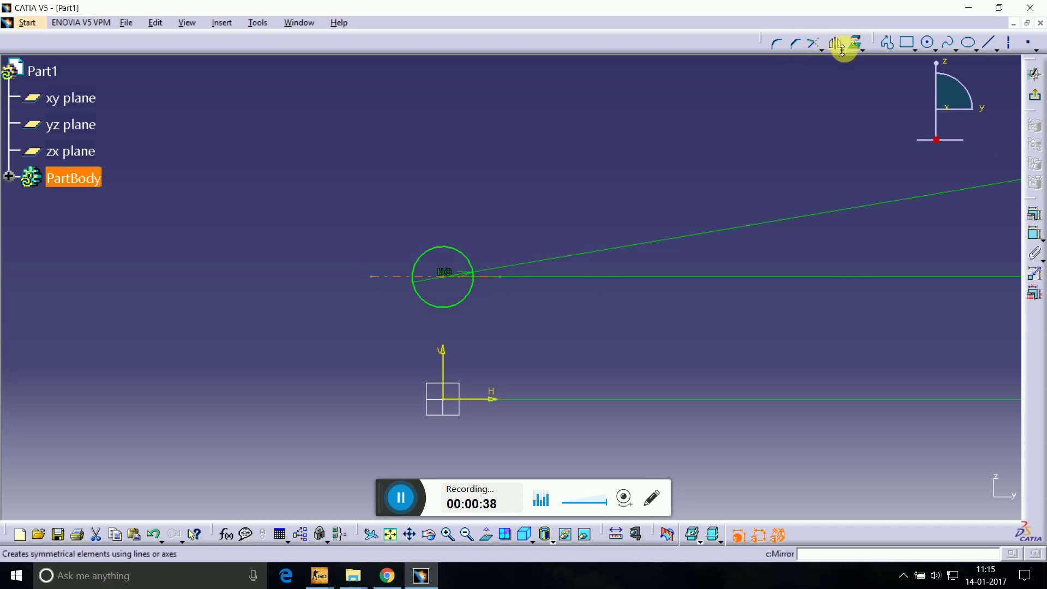
{"action": "left_click", "coordinate": [821, 48]}
{"action": "left_click", "coordinate": [834, 102]}
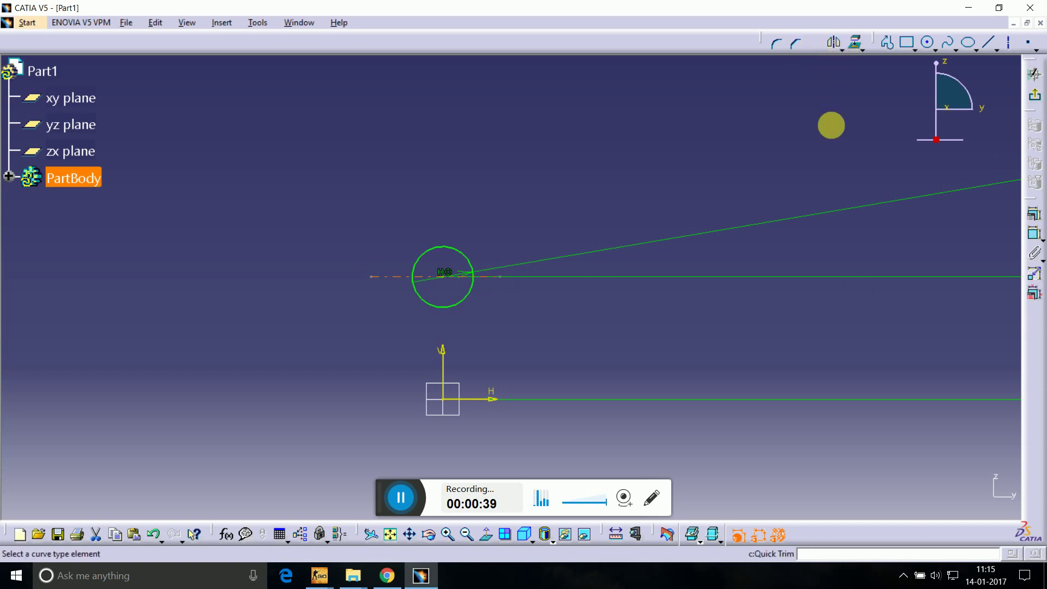
{"action": "left_click", "coordinate": [463, 298]}
Revolve the half-circle 360° into a ball shaft, then select the yz plane.
{"action": "left_click", "coordinate": [1039, 109]}
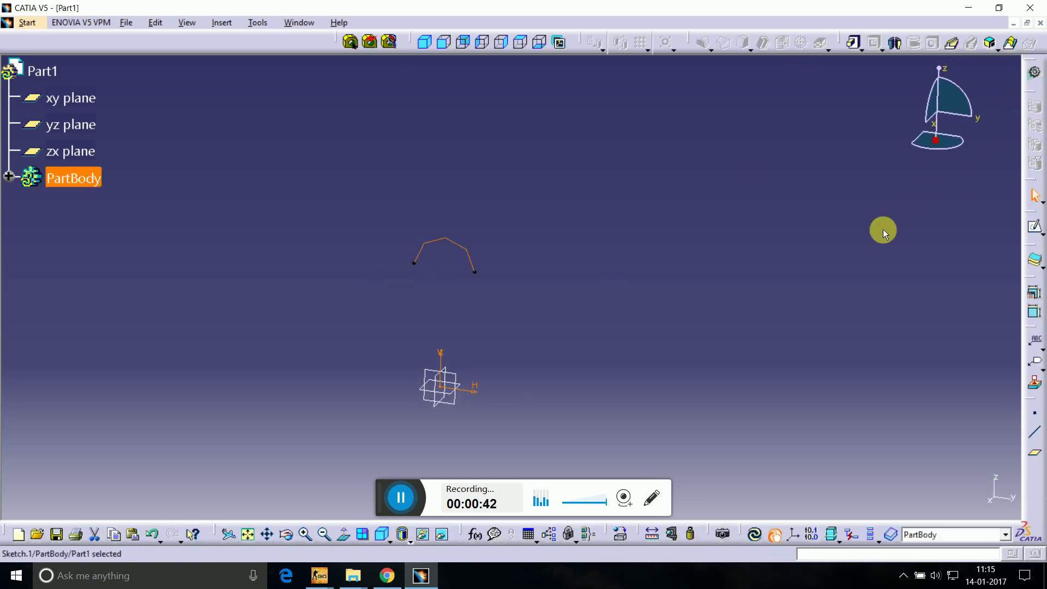
{"action": "left_click", "coordinate": [894, 44]}
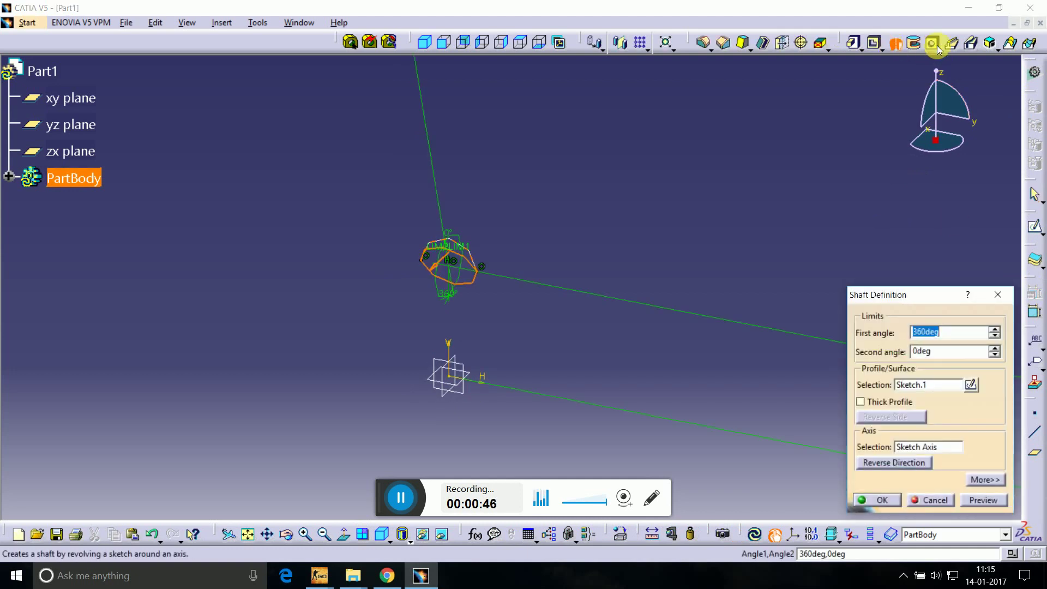
{"action": "left_click", "coordinate": [877, 500]}
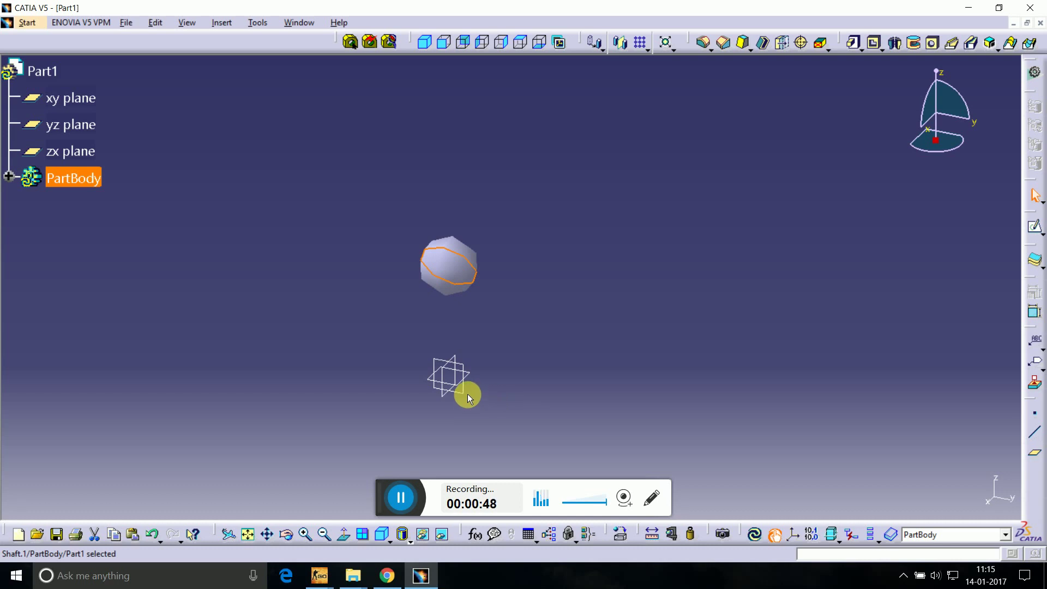
{"action": "left_click", "coordinate": [468, 399]}
In a new yz-plane sketch, draw a single horizontal profile line just beneath the ball.
{"action": "left_click", "coordinate": [1035, 227]}
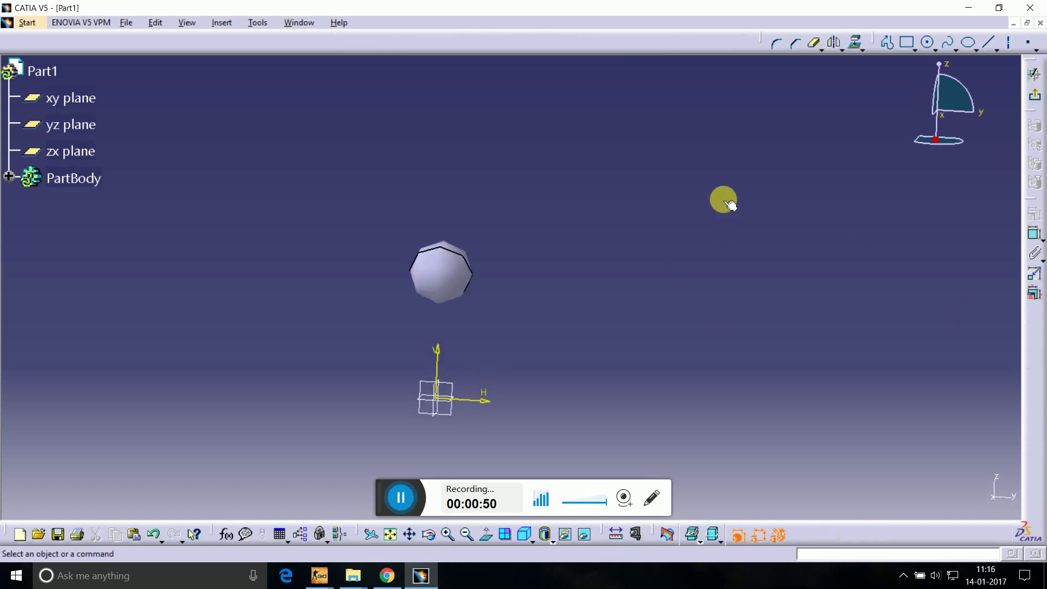
{"action": "left_click", "coordinate": [886, 43]}
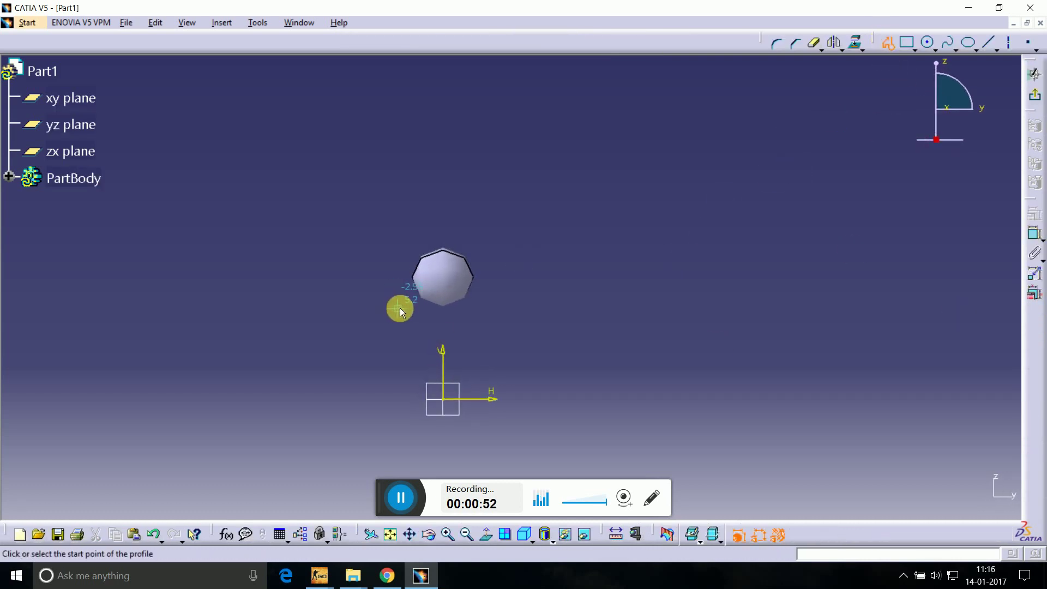
{"action": "left_click", "coordinate": [395, 306]}
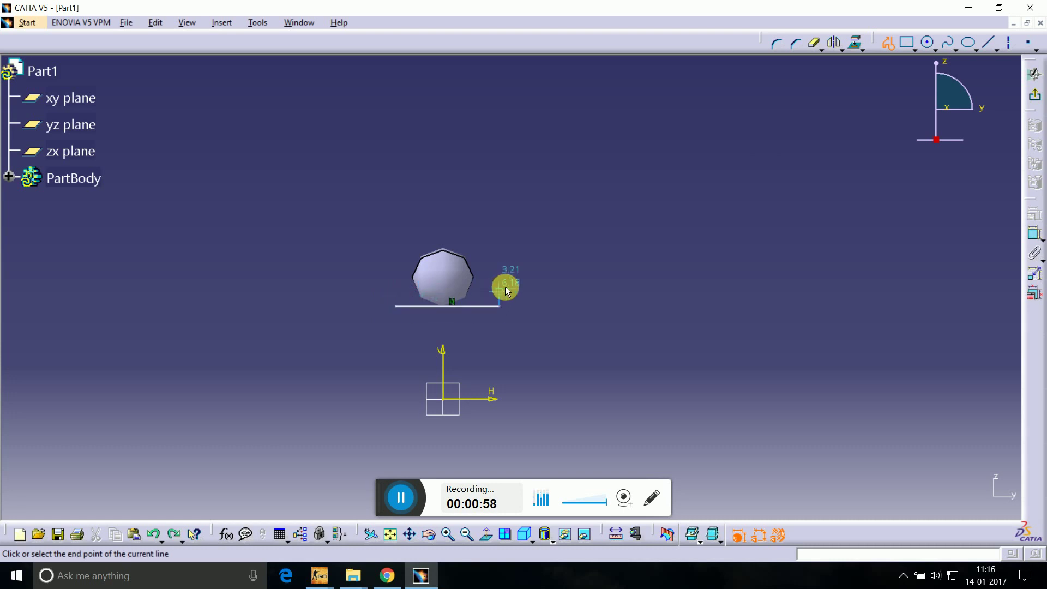
{"action": "left_click", "coordinate": [496, 281]}
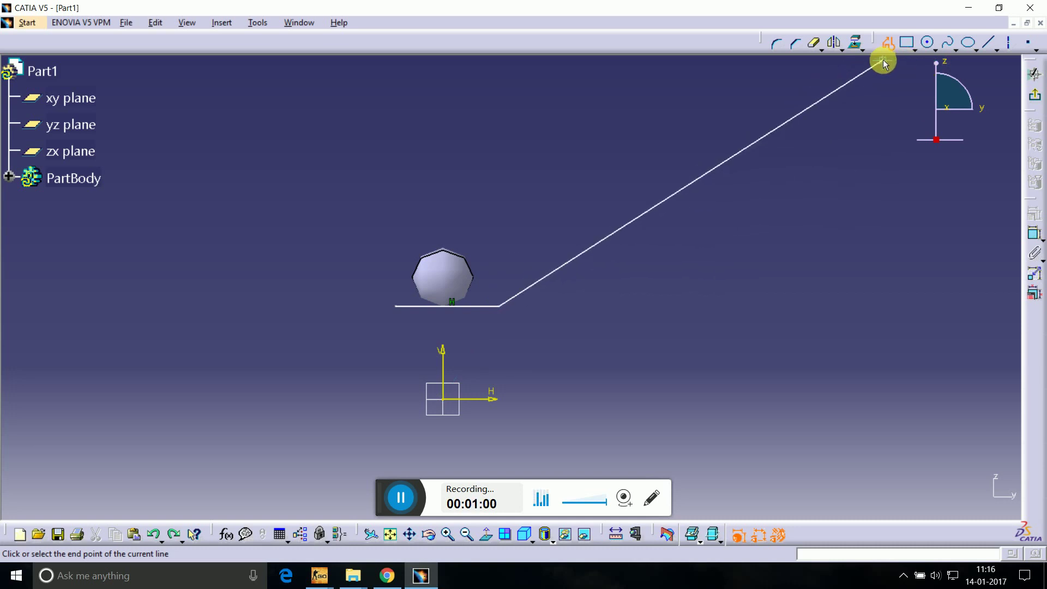
{"action": "left_click", "coordinate": [886, 43]}
{"action": "left_click", "coordinate": [947, 49]}
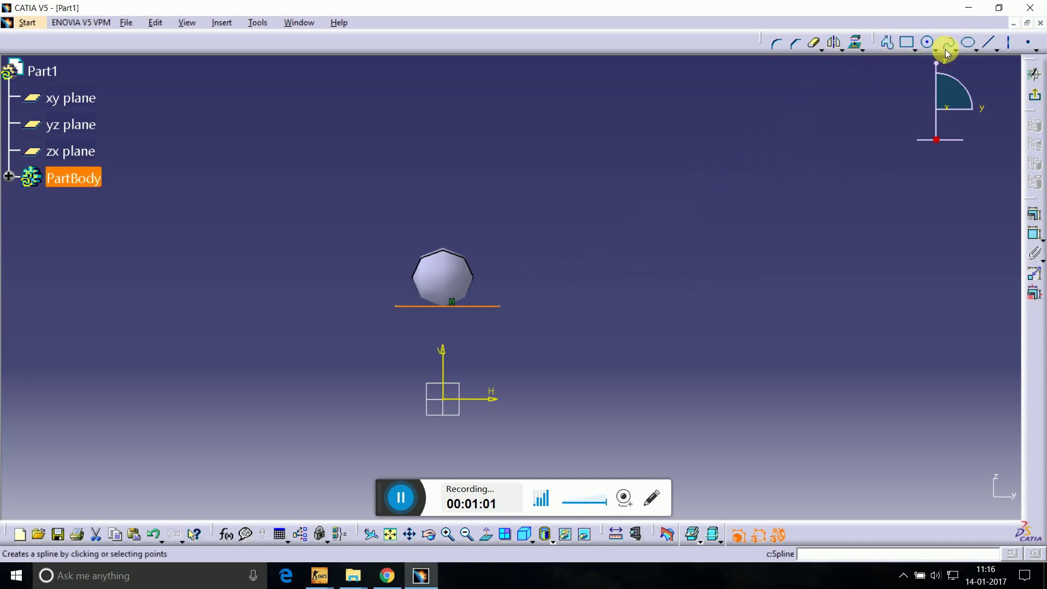
{"action": "left_click", "coordinate": [916, 53]}
Draw a wide, thin centred rectangle below the ball and delete the earlier horizontal line.
{"action": "left_click", "coordinate": [924, 215]}
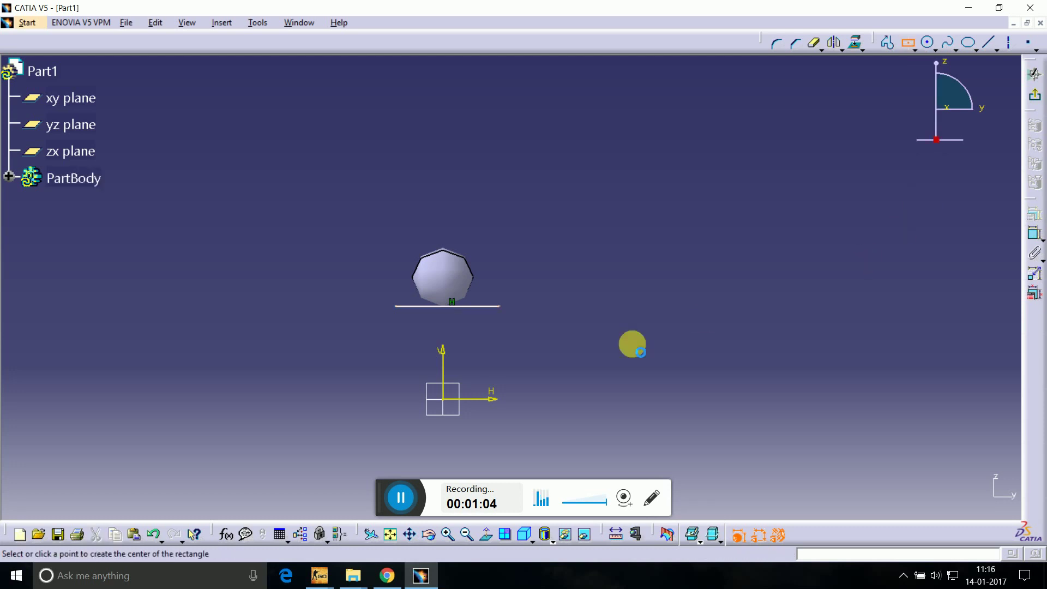
{"action": "left_click", "coordinate": [443, 330]}
{"action": "left_click", "coordinate": [532, 316]}
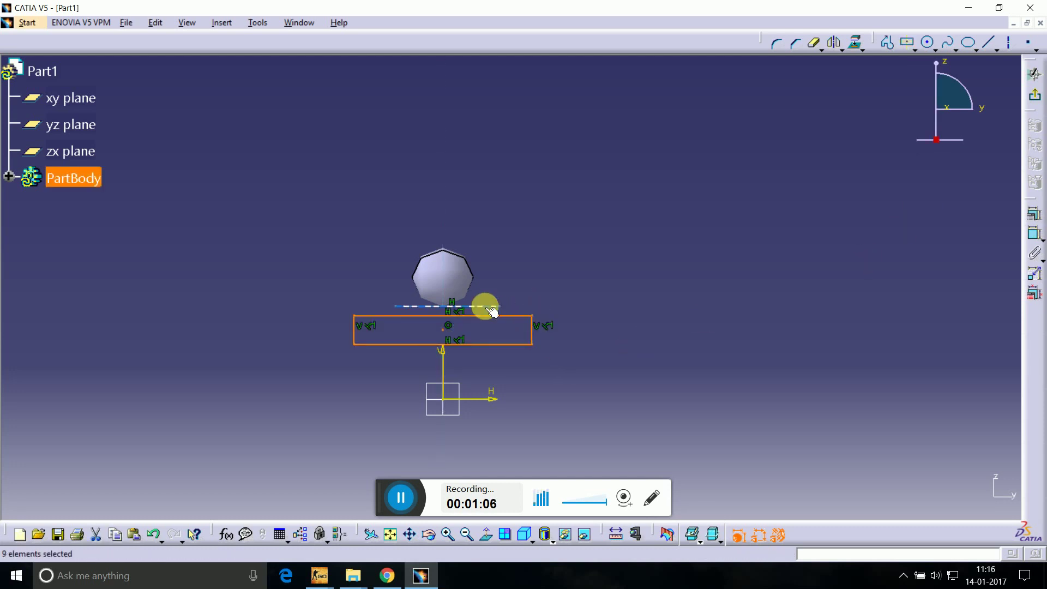
{"action": "right_click", "coordinate": [483, 303]}
{"action": "left_click", "coordinate": [565, 490]}
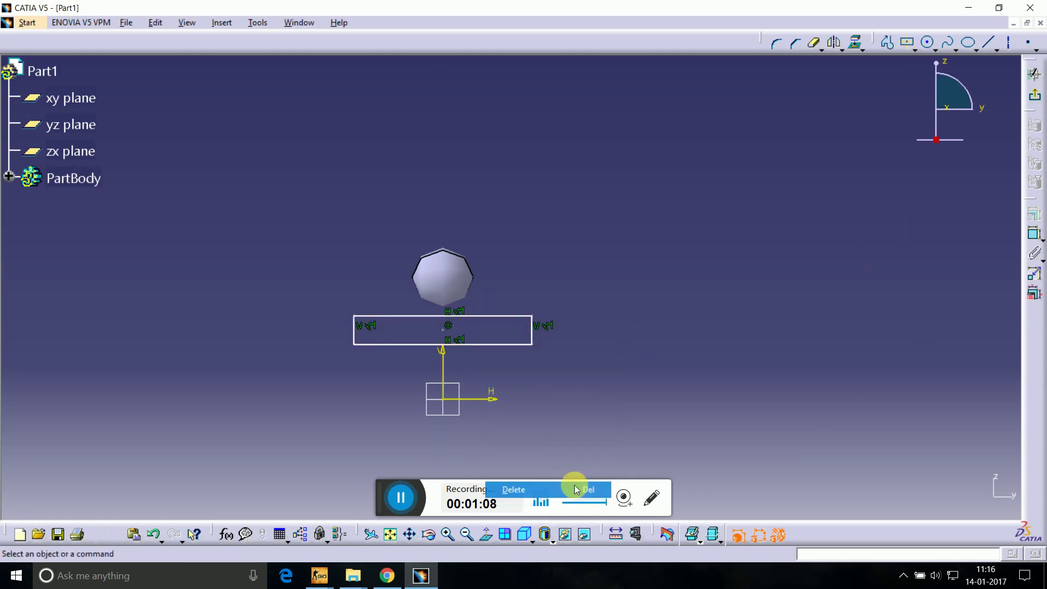
Dimension a rectangle edge from the H axis and set that offset to 7.
{"action": "left_click", "coordinate": [1034, 234]}
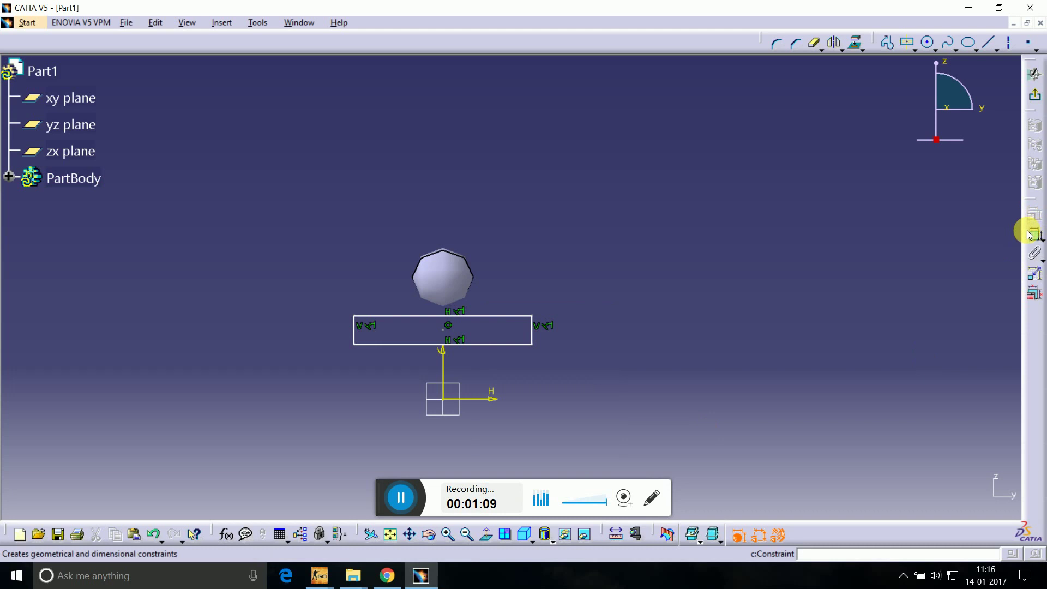
{"action": "left_click", "coordinate": [498, 344]}
{"action": "left_click", "coordinate": [490, 399]}
{"action": "double_click", "coordinate": [665, 398]}
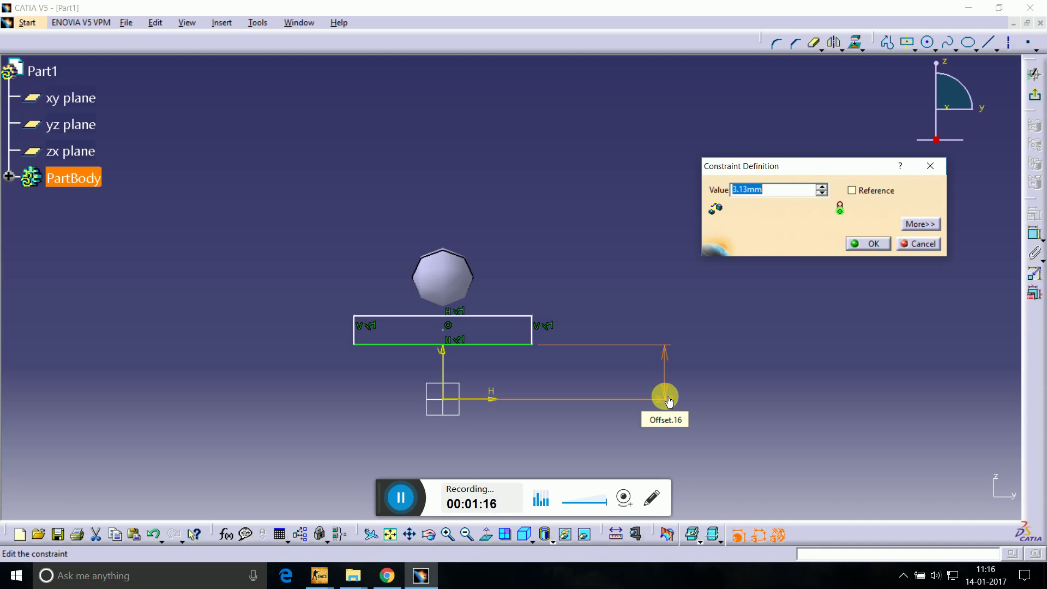
{"action": "key", "text": "Return"}
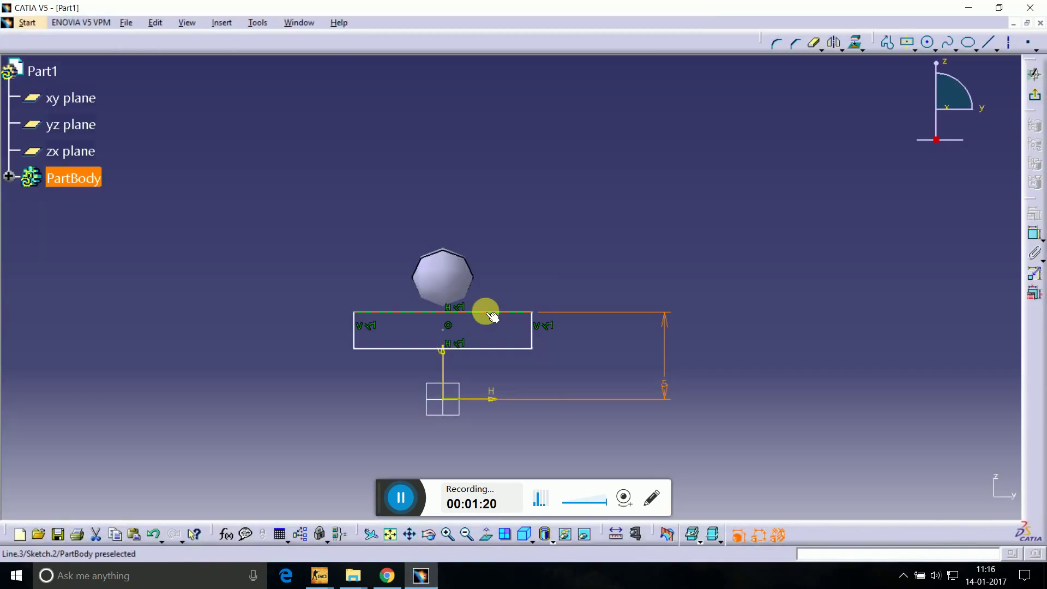
{"action": "left_click", "coordinate": [668, 381]}
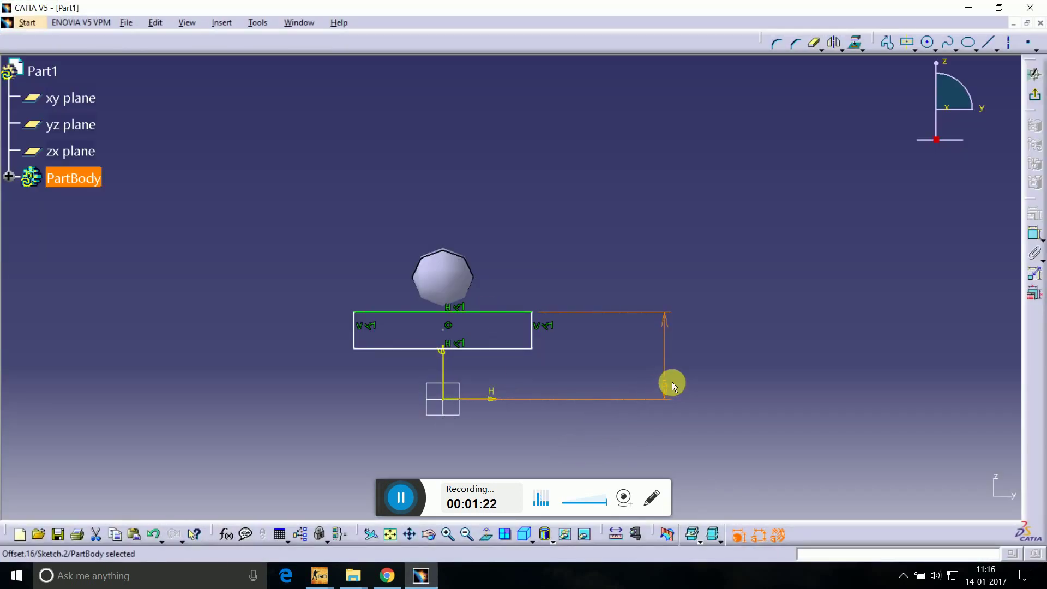
{"action": "left_click", "coordinate": [905, 189]}
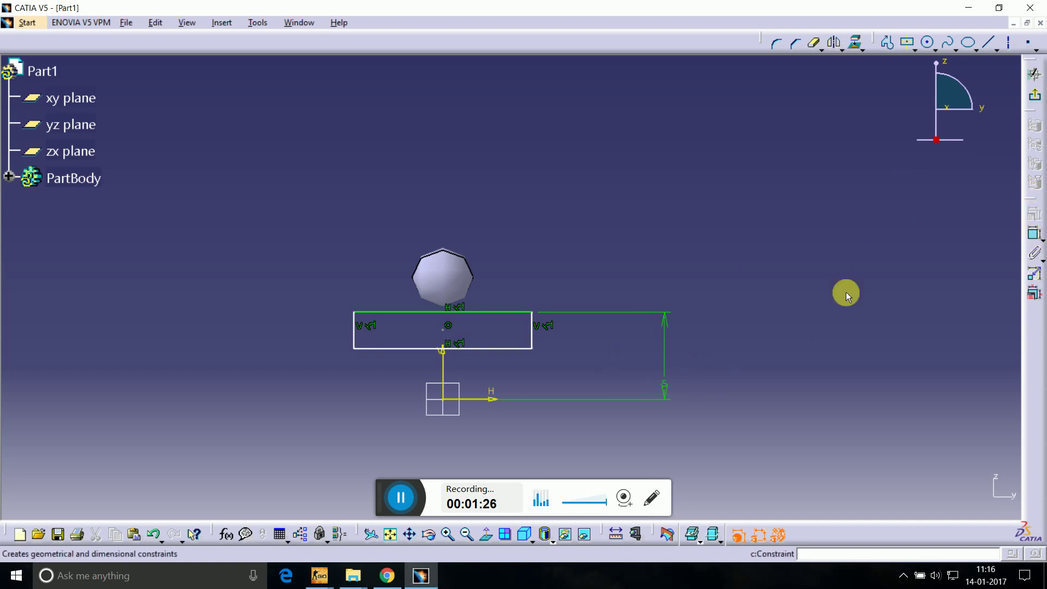
{"action": "left_click", "coordinate": [664, 358]}
{"action": "right_click", "coordinate": [664, 356]}
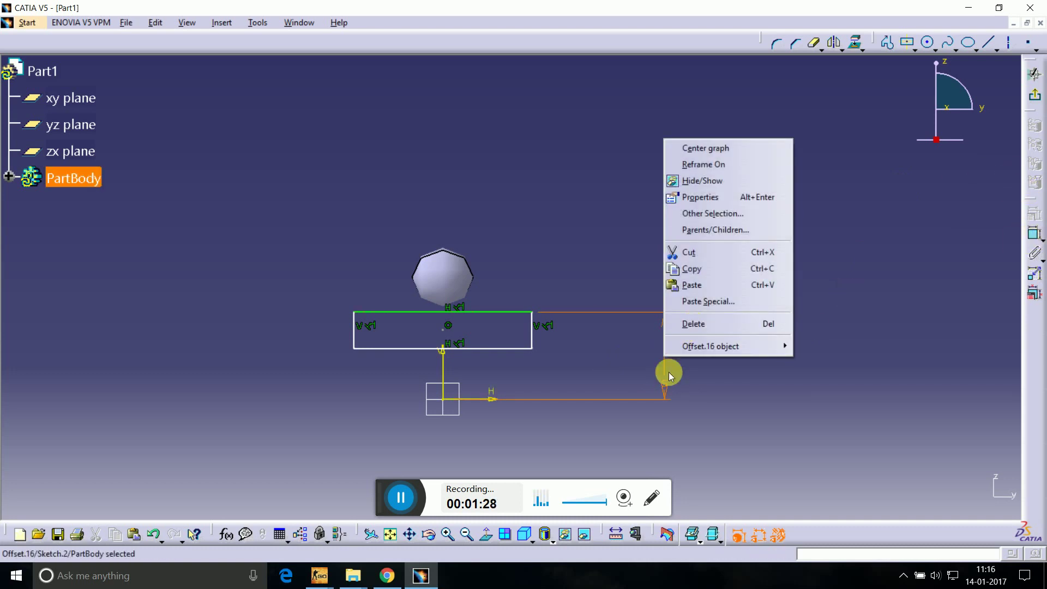
{"action": "left_click", "coordinate": [666, 386]}
{"action": "double_click", "coordinate": [668, 388]}
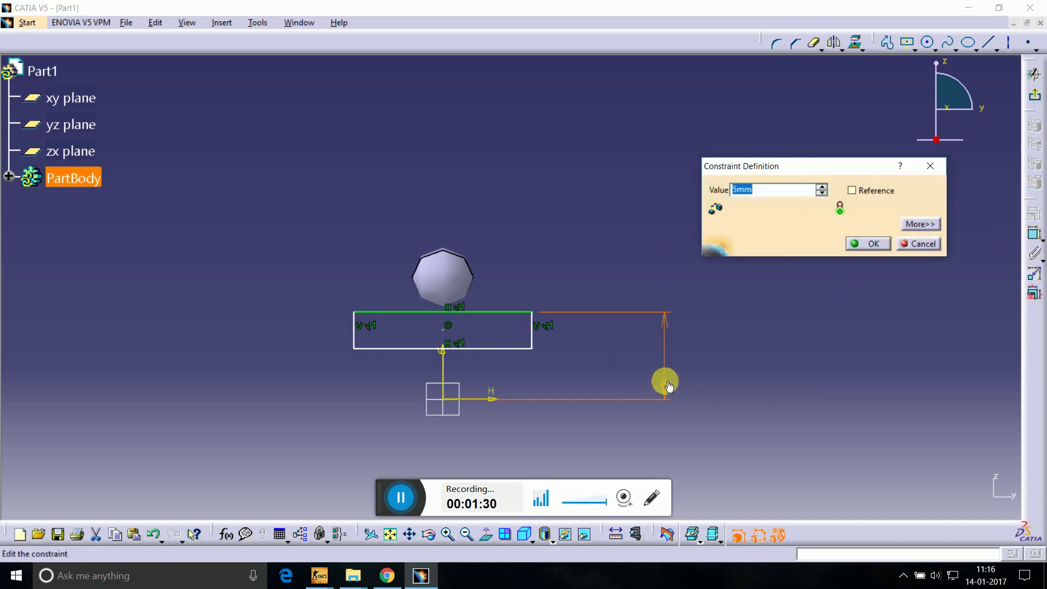
{"action": "type", "text": "7"}
{"action": "key", "text": "Return"}
Constrain the rectangle's bottom line 5 from the H axis.
{"action": "left_click", "coordinate": [1035, 234]}
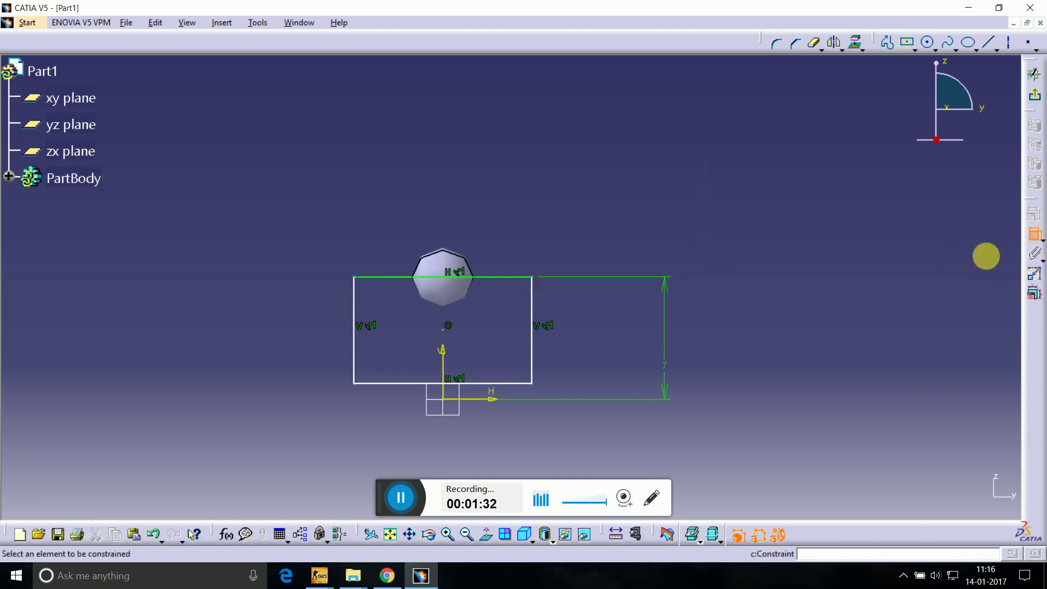
{"action": "left_click", "coordinate": [491, 403]}
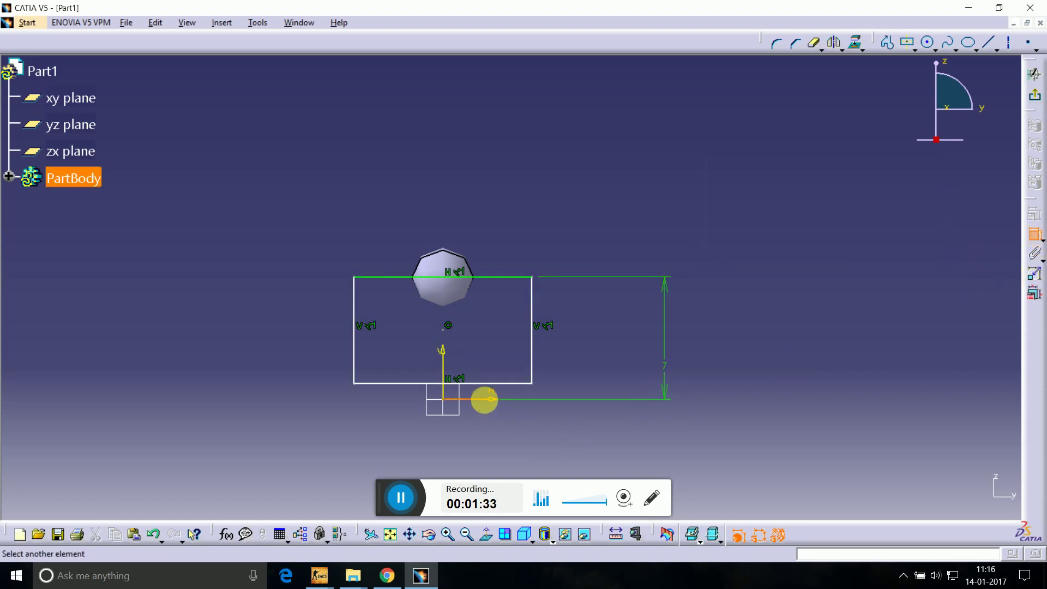
{"action": "left_click", "coordinate": [524, 387]}
{"action": "left_click", "coordinate": [754, 407]}
{"action": "double_click", "coordinate": [756, 404]}
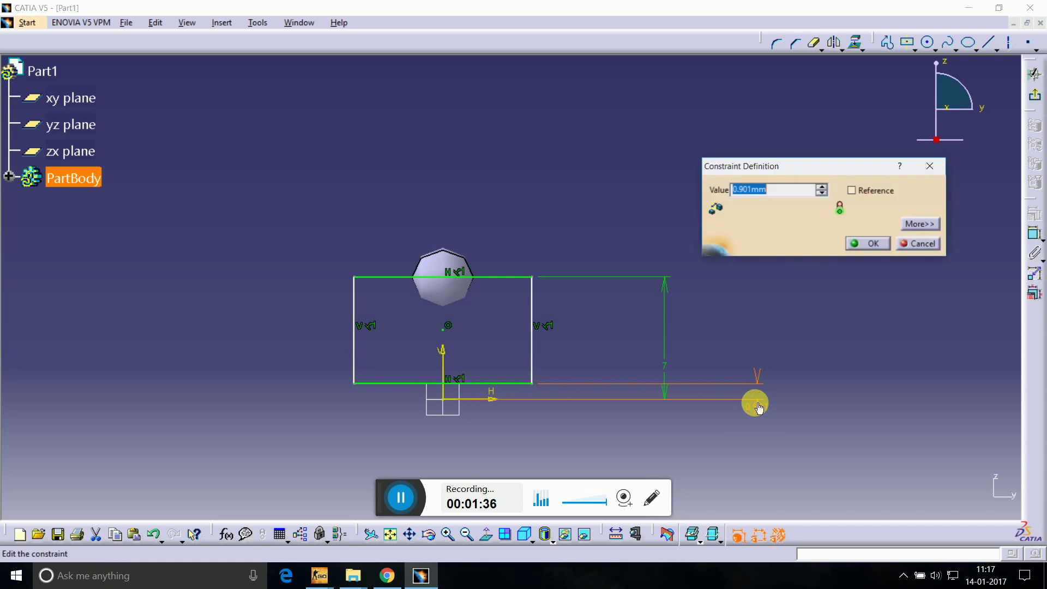
{"action": "type", "text": "5"}
{"action": "key", "text": "Return"}
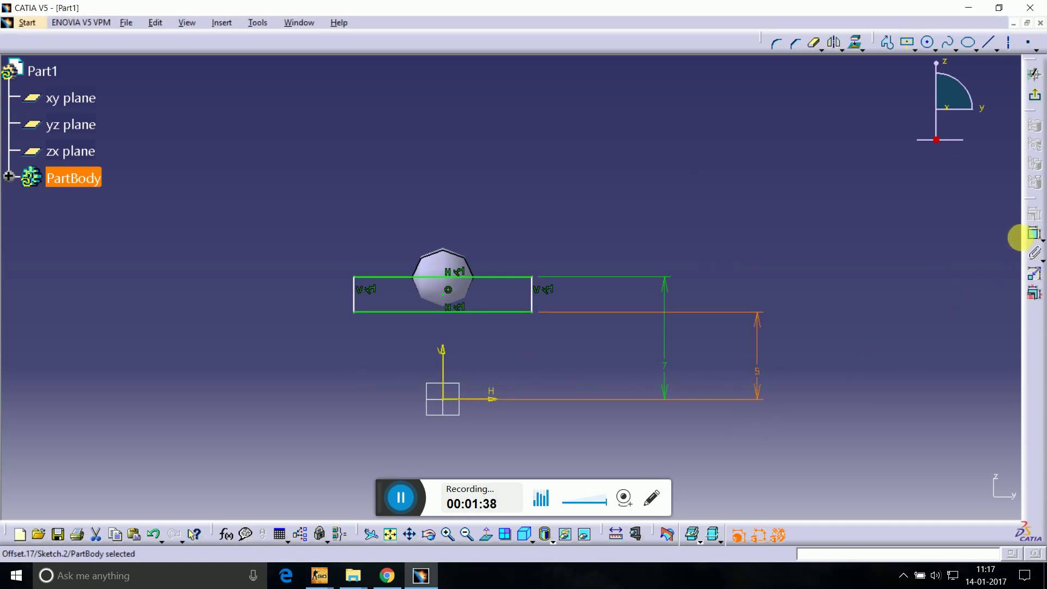
Constrain the rectangle's right line 3 from the V axis.
{"action": "left_click", "coordinate": [1034, 234]}
{"action": "left_click", "coordinate": [531, 295]}
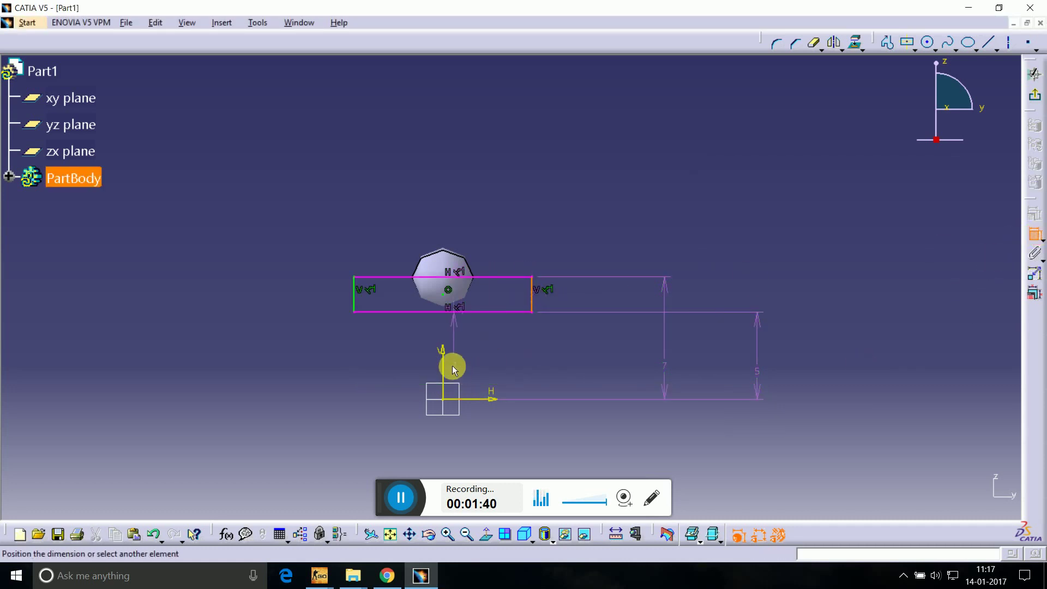
{"action": "left_click", "coordinate": [445, 361]}
{"action": "left_click", "coordinate": [498, 374]}
{"action": "double_click", "coordinate": [497, 372]}
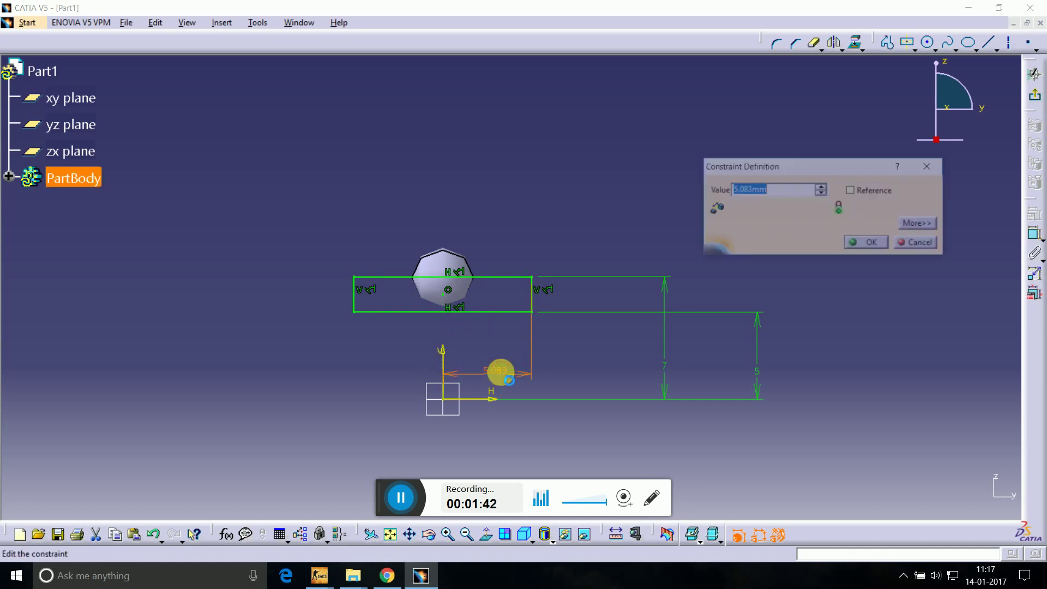
{"action": "type", "text": "3"}
{"action": "left_click", "coordinate": [502, 374]}
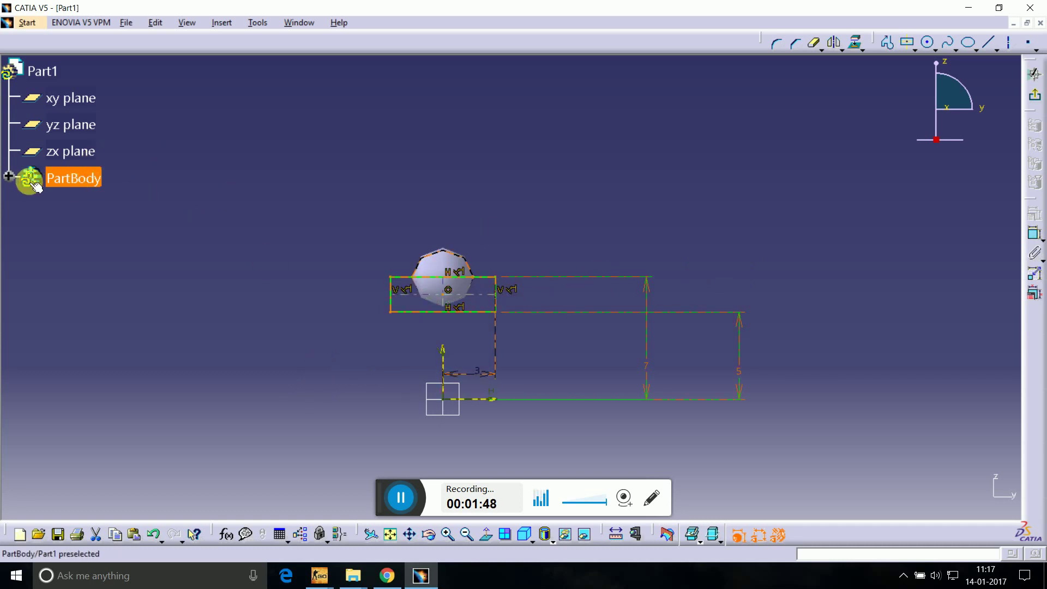
In Sketch.1, change the ball's 7 mm offset to 9 and exit back to the part.
{"action": "left_click", "coordinate": [8, 175]}
{"action": "double_click", "coordinate": [99, 232]}
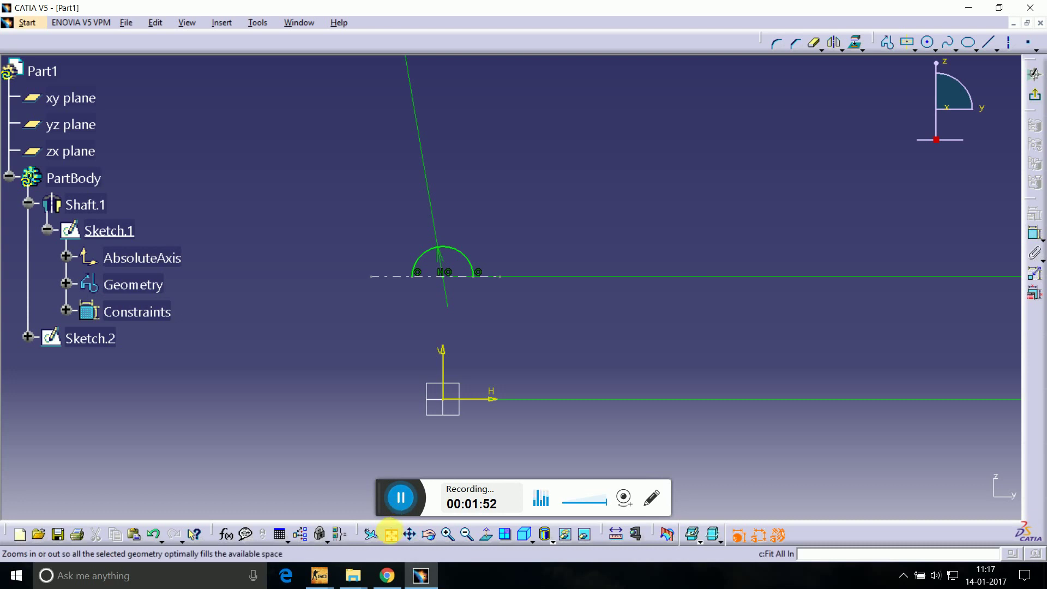
{"action": "left_click", "coordinate": [390, 535]}
{"action": "double_click", "coordinate": [632, 351]}
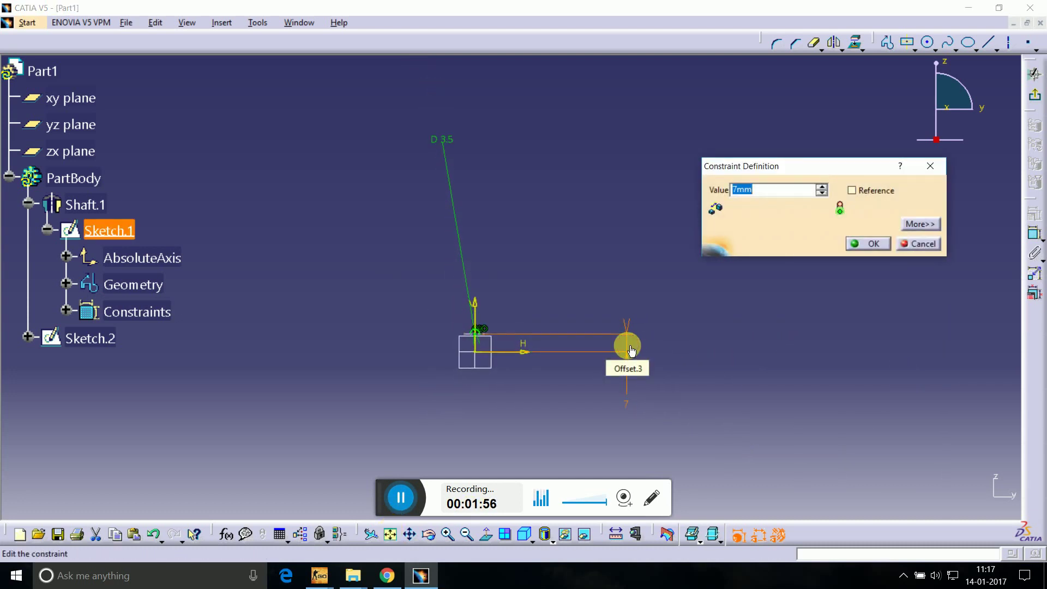
{"action": "key", "text": "Return"}
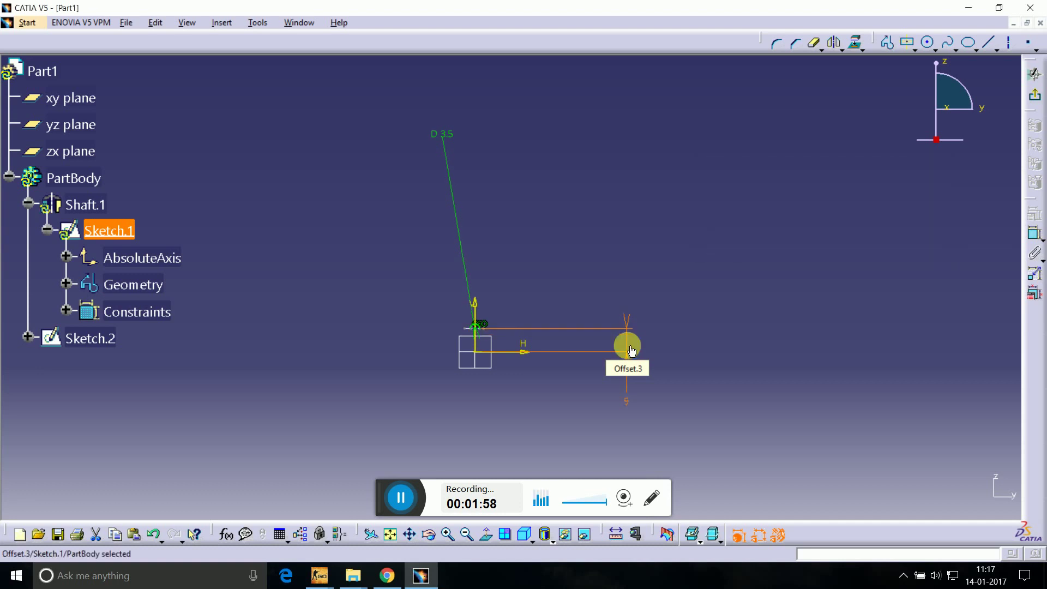
{"action": "left_click", "coordinate": [1034, 74]}
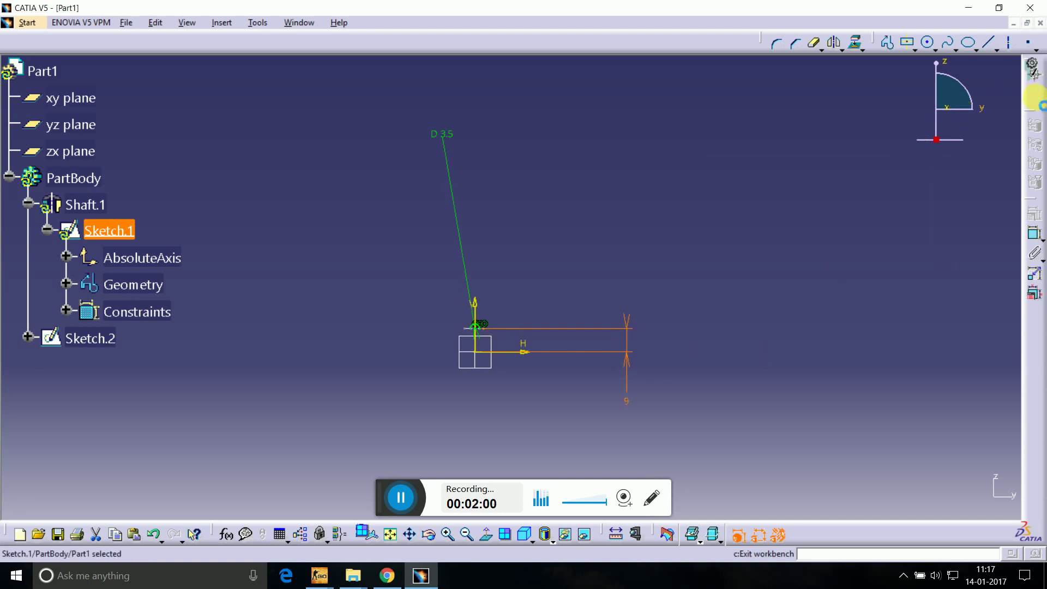
{"action": "right_click", "coordinate": [88, 197]}
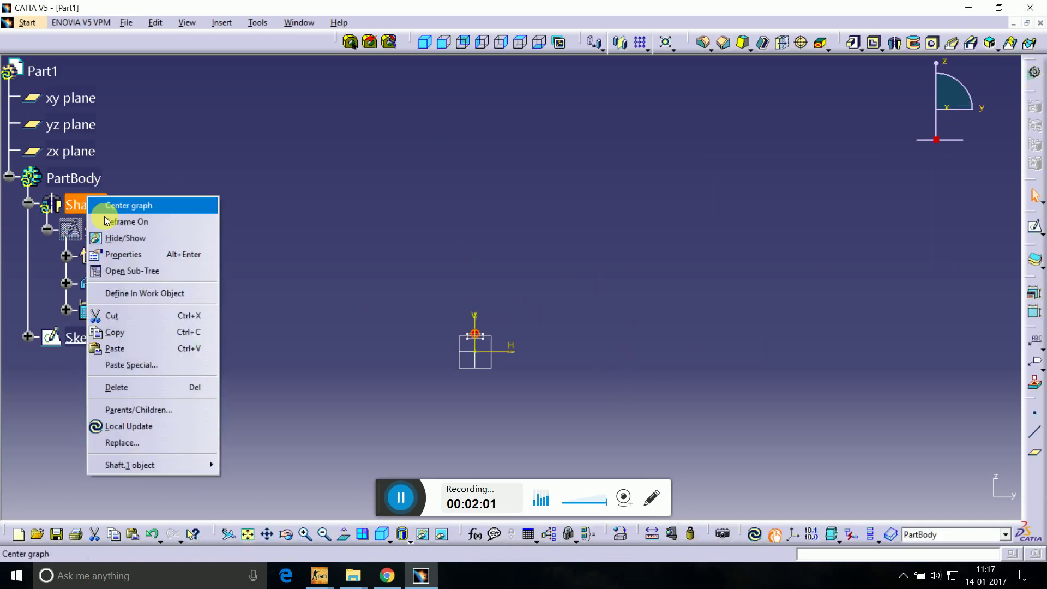
{"action": "right_click", "coordinate": [88, 178]}
Open Sketch.2 and zoom and pan to frame the rectangle.
{"action": "double_click", "coordinate": [104, 340]}
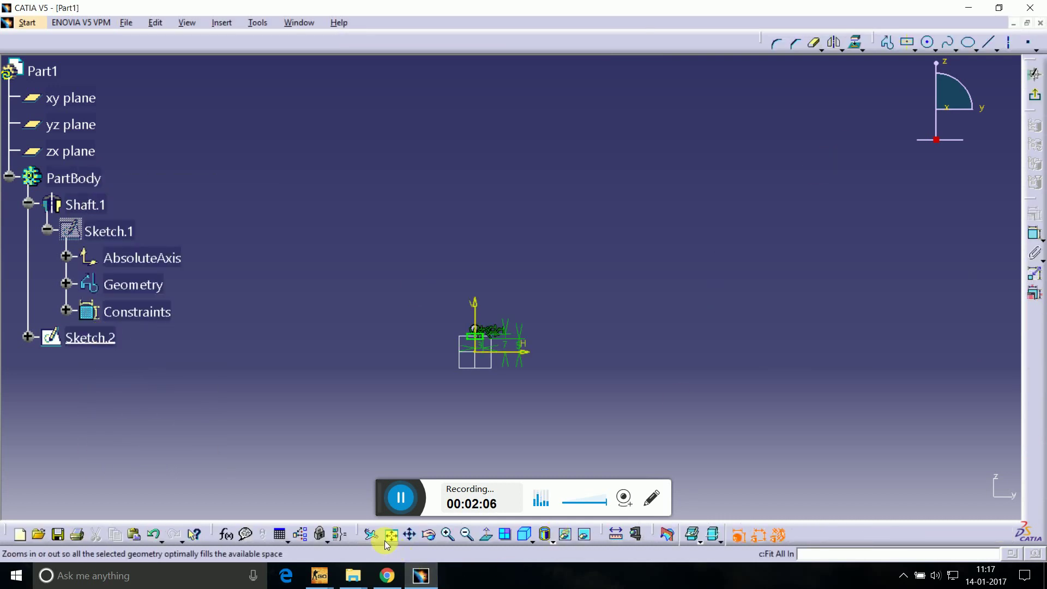
{"action": "left_click", "coordinate": [447, 534]}
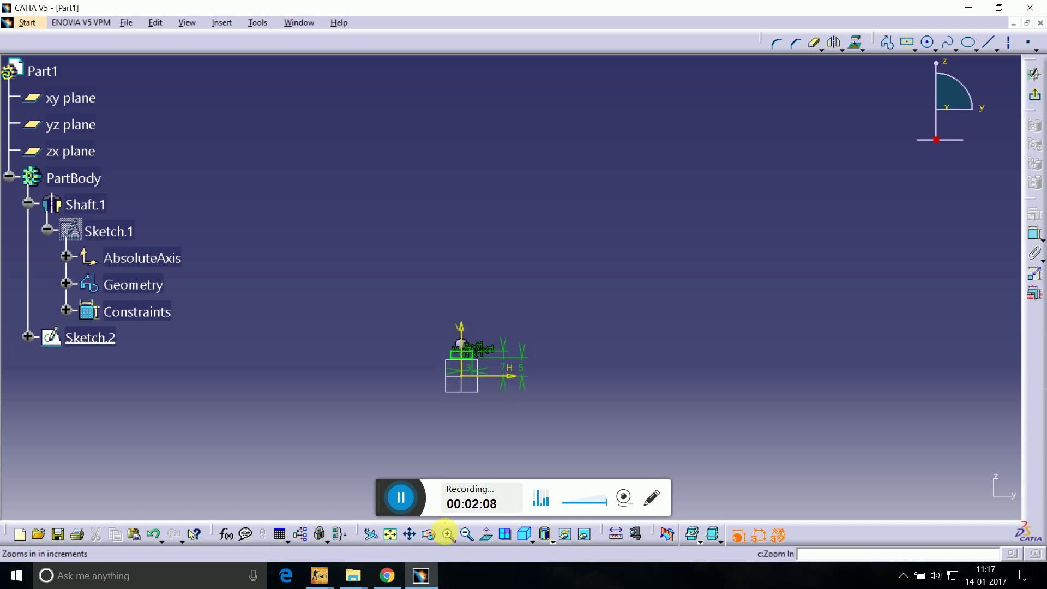
{"action": "left_click", "coordinate": [447, 535]}
{"action": "left_click", "coordinate": [410, 534]}
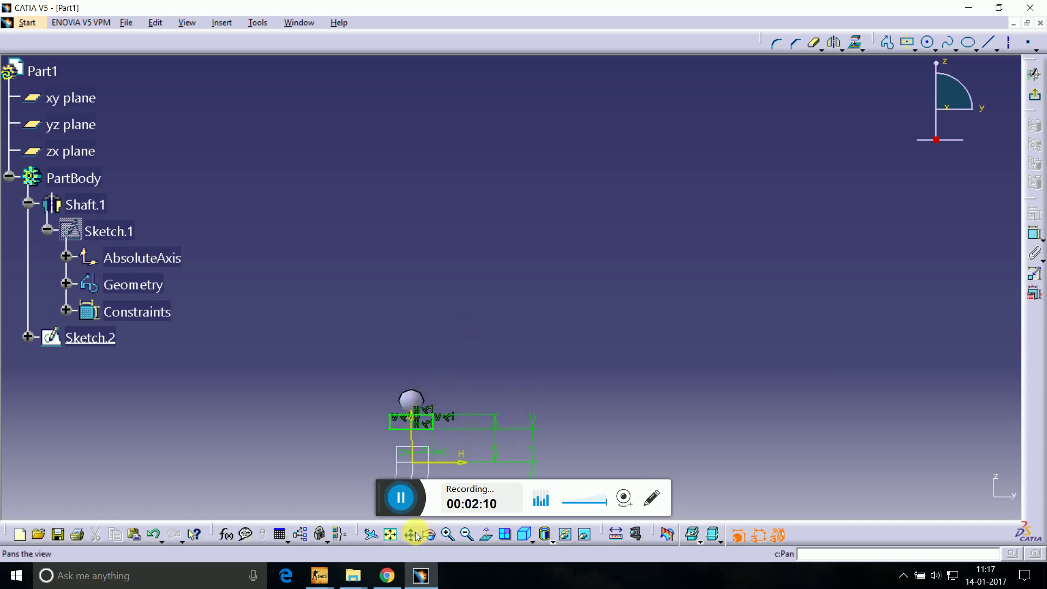
{"action": "left_click_drag", "start_coordinate": [468, 370], "coordinate": [569, 241]}
{"action": "left_click", "coordinate": [448, 535]}
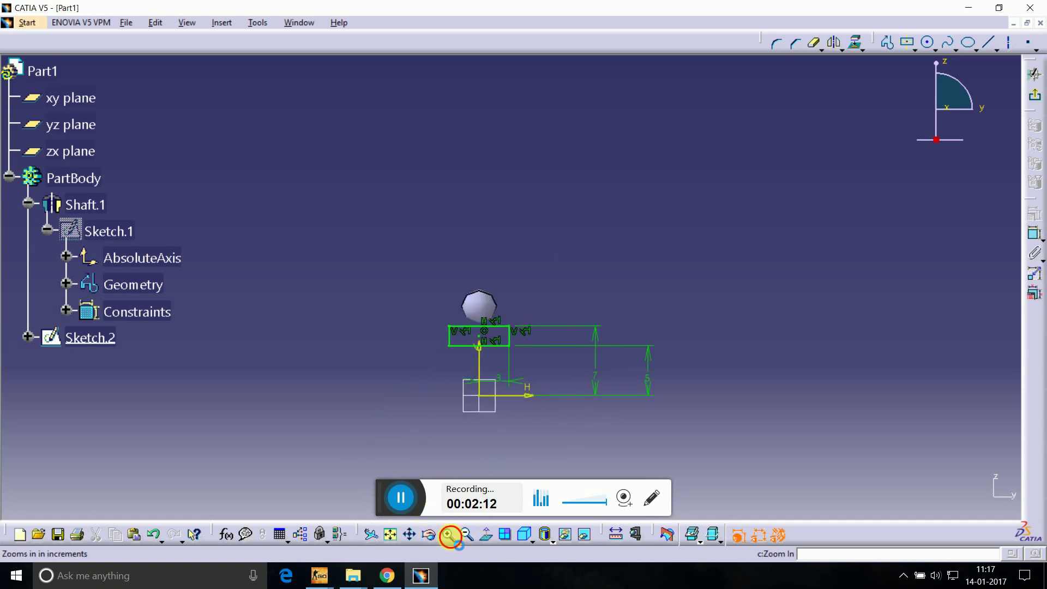
{"action": "left_click", "coordinate": [410, 534]}
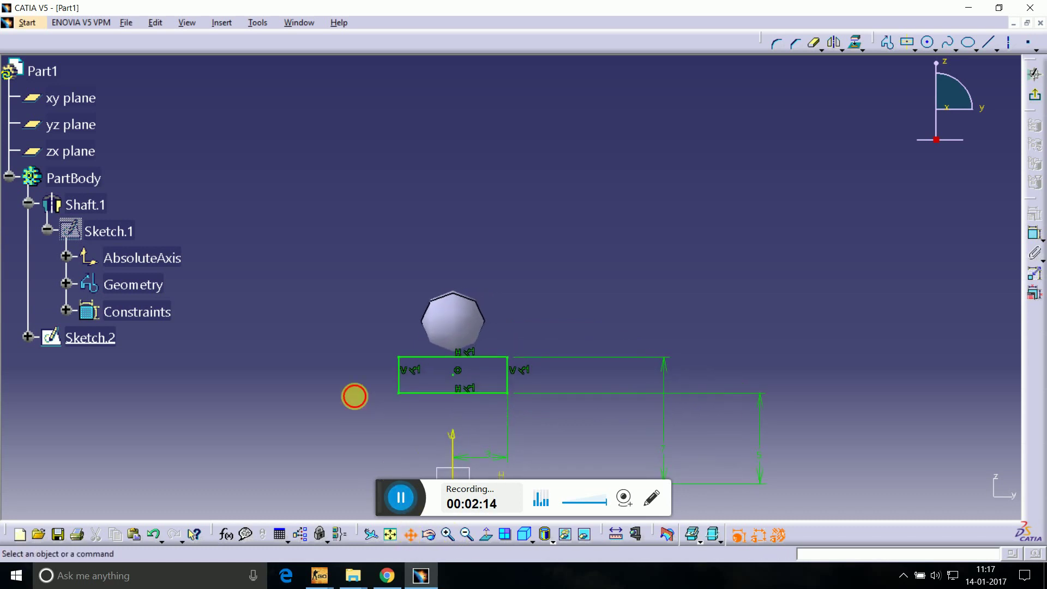
{"action": "left_click_drag", "start_coordinate": [350, 397], "coordinate": [352, 314]}
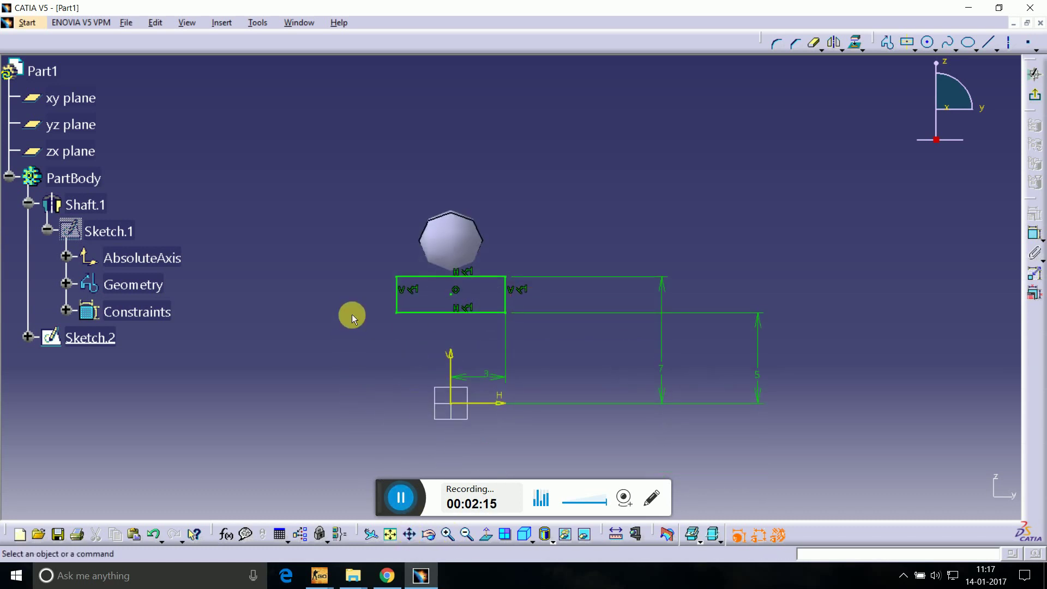
Reopen Sketch.1 and change the ball's offset from 9 back to 7.
{"action": "double_click", "coordinate": [108, 231]}
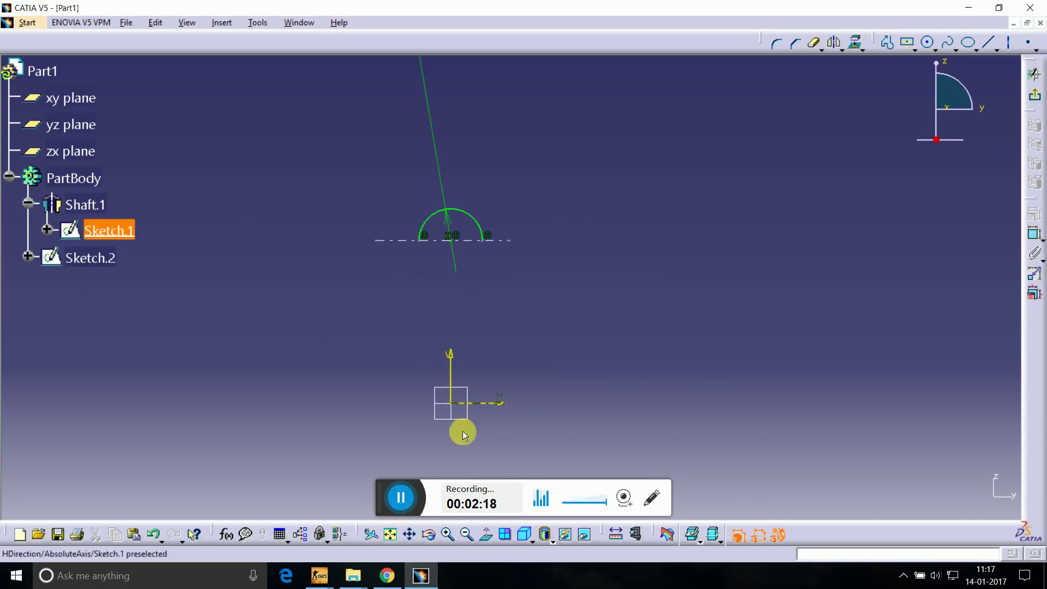
{"action": "left_click", "coordinate": [390, 534]}
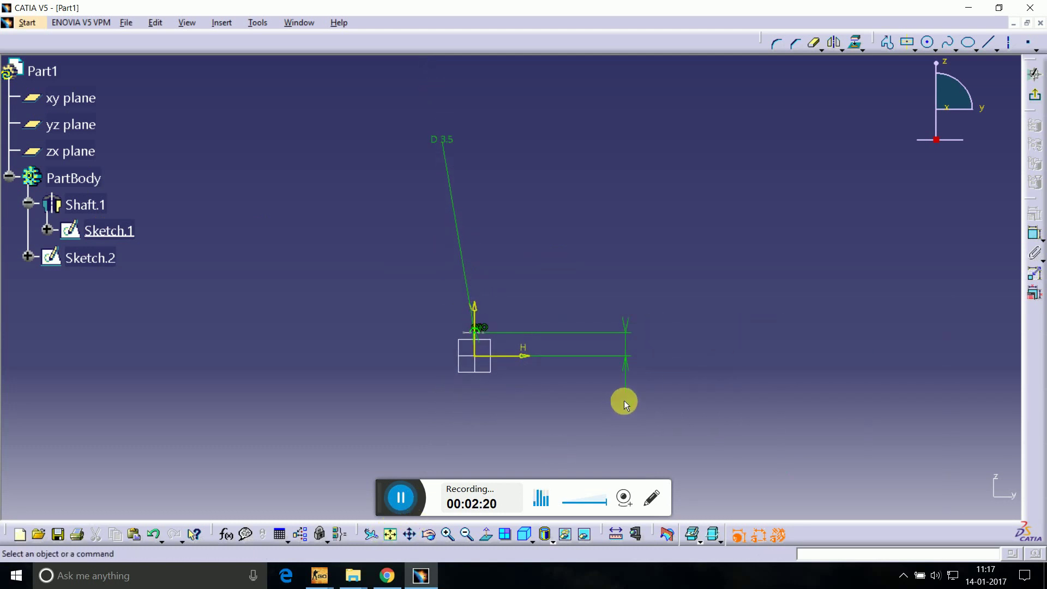
{"action": "double_click", "coordinate": [630, 404]}
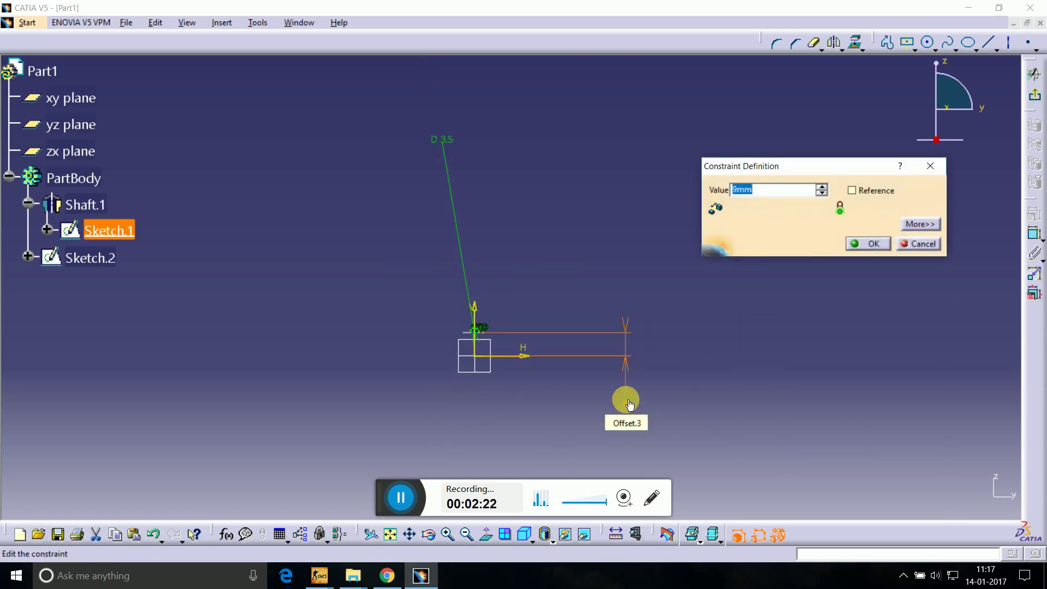
{"action": "left_click", "coordinate": [626, 405]}
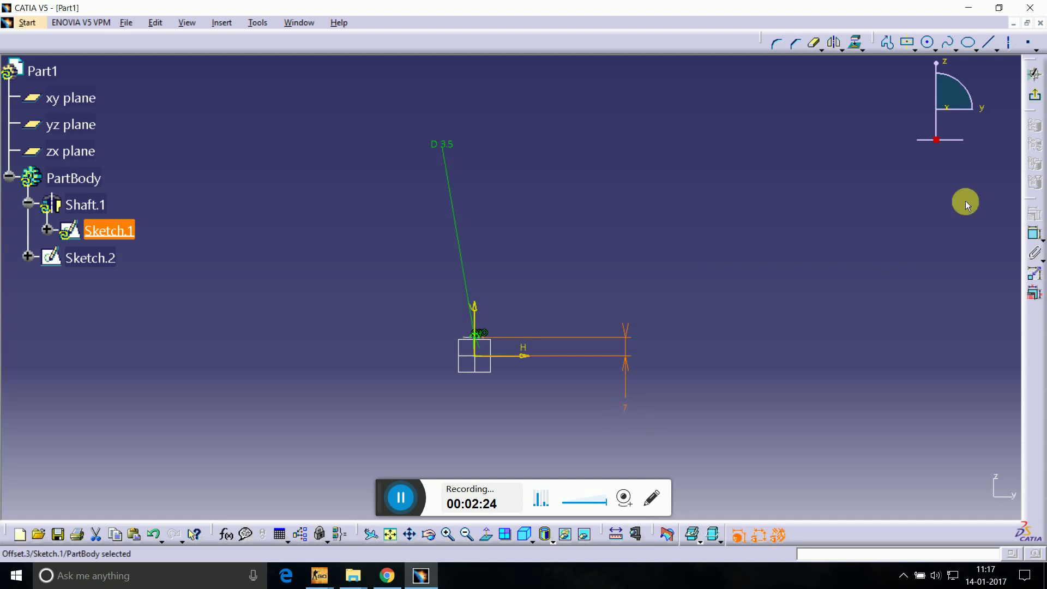
{"action": "left_click", "coordinate": [1035, 74]}
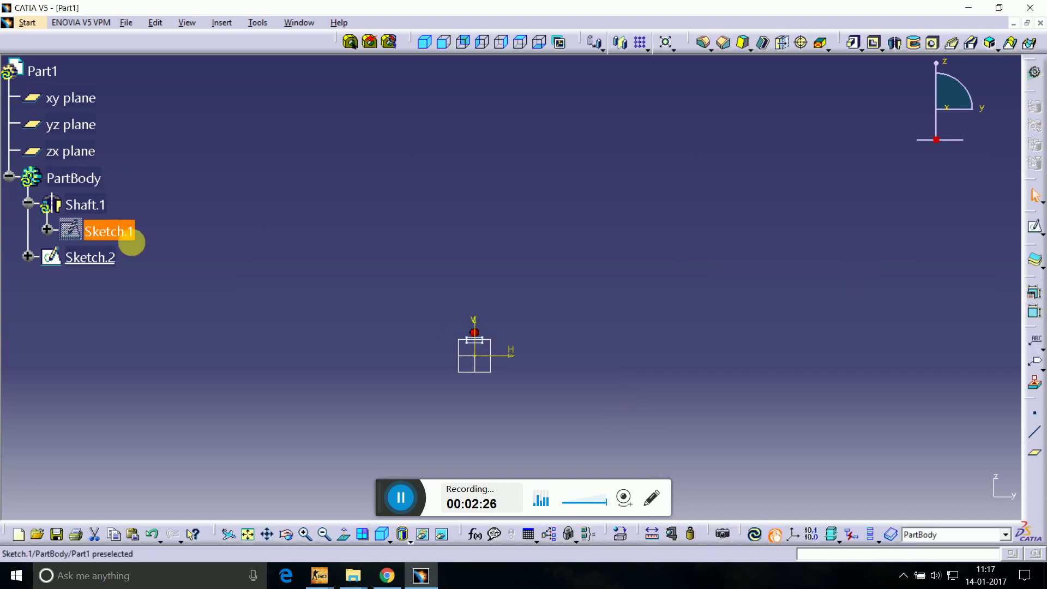
Locally update PartBody, then open Sketch.2 zoomed in on its geometry.
{"action": "right_click", "coordinate": [71, 177]}
{"action": "left_click", "coordinate": [143, 405]}
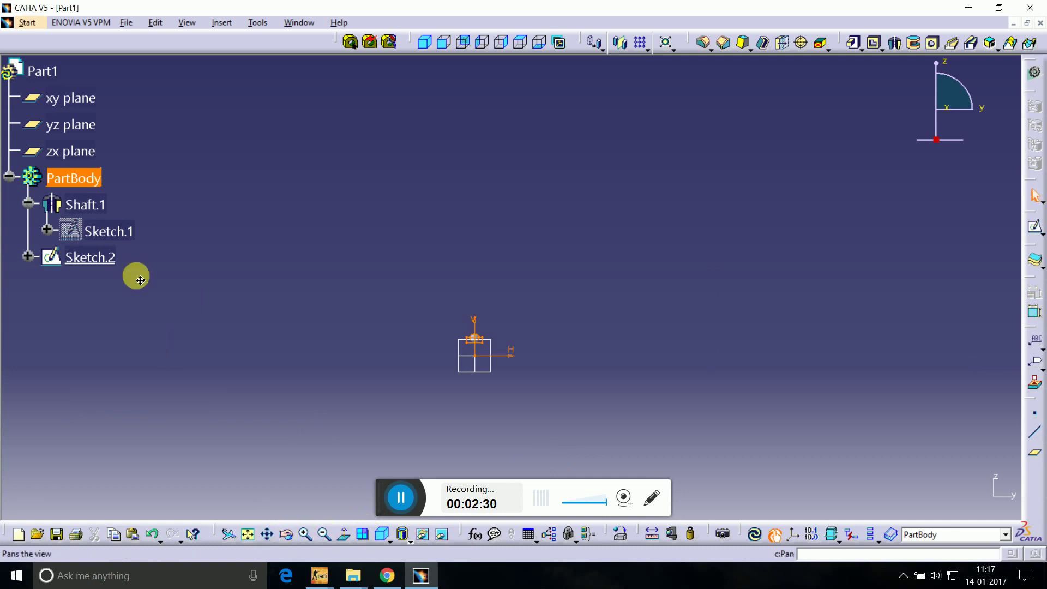
{"action": "left_click", "coordinate": [105, 263]}
{"action": "double_click", "coordinate": [109, 266]}
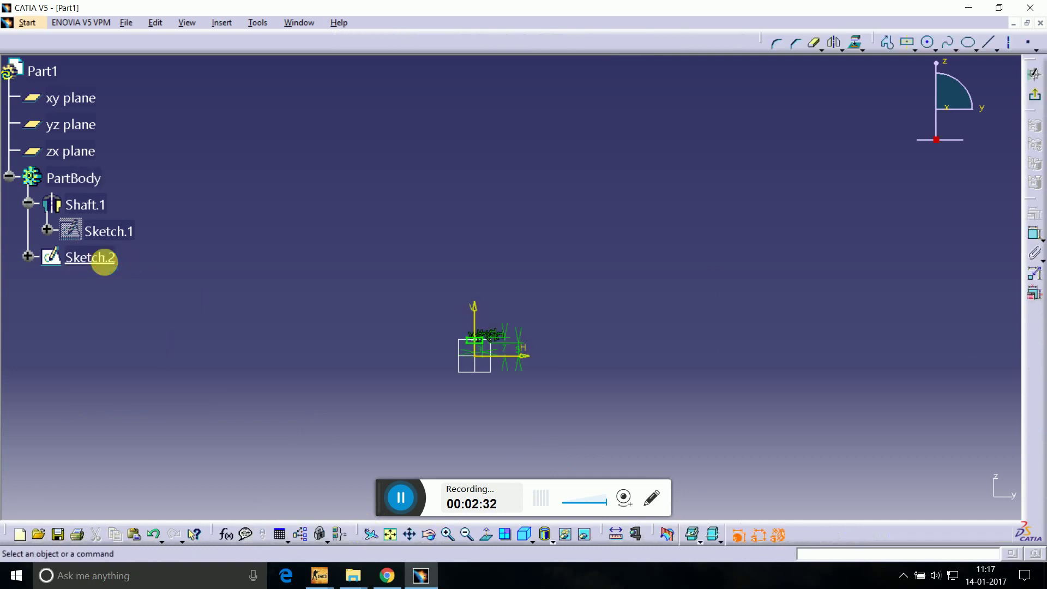
{"action": "left_click", "coordinate": [448, 534]}
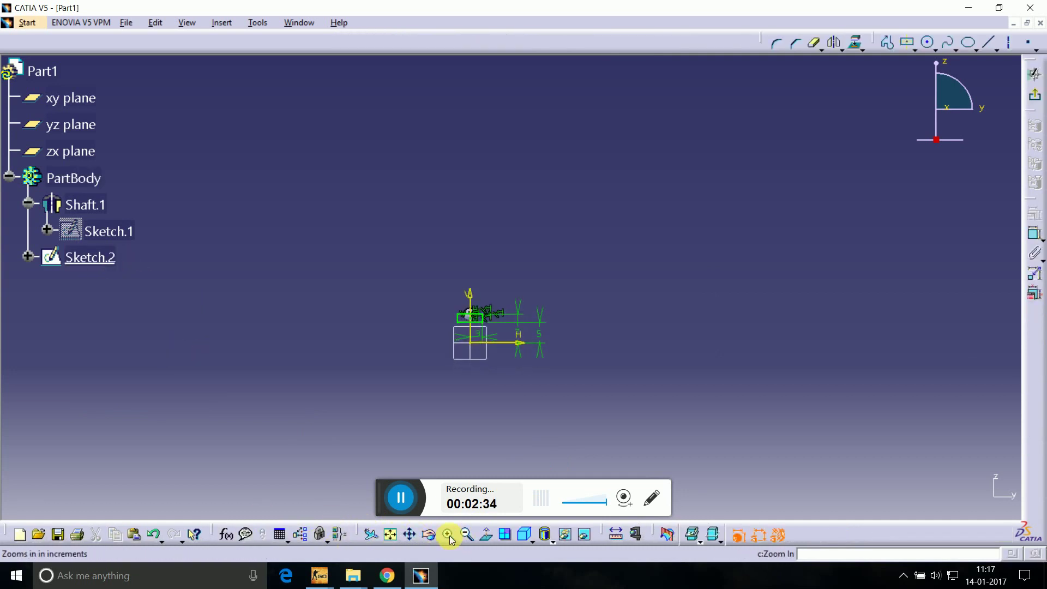
{"action": "left_click", "coordinate": [447, 534]}
{"action": "left_click", "coordinate": [447, 534]}
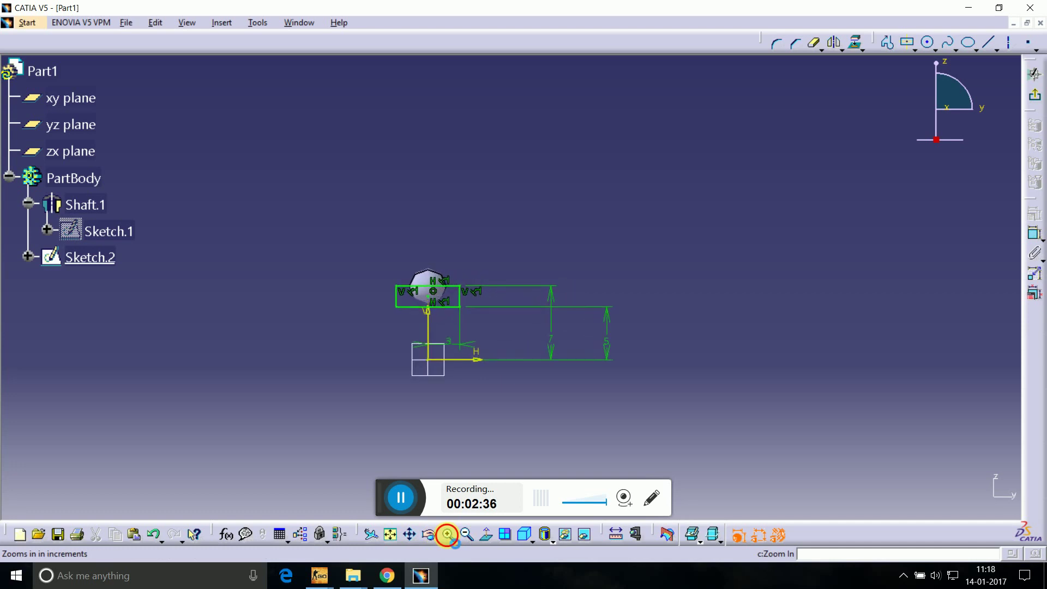
Delete the extra offset lines and their 7 dimension, keeping the rectangle.
{"action": "right_click", "coordinate": [575, 376]}
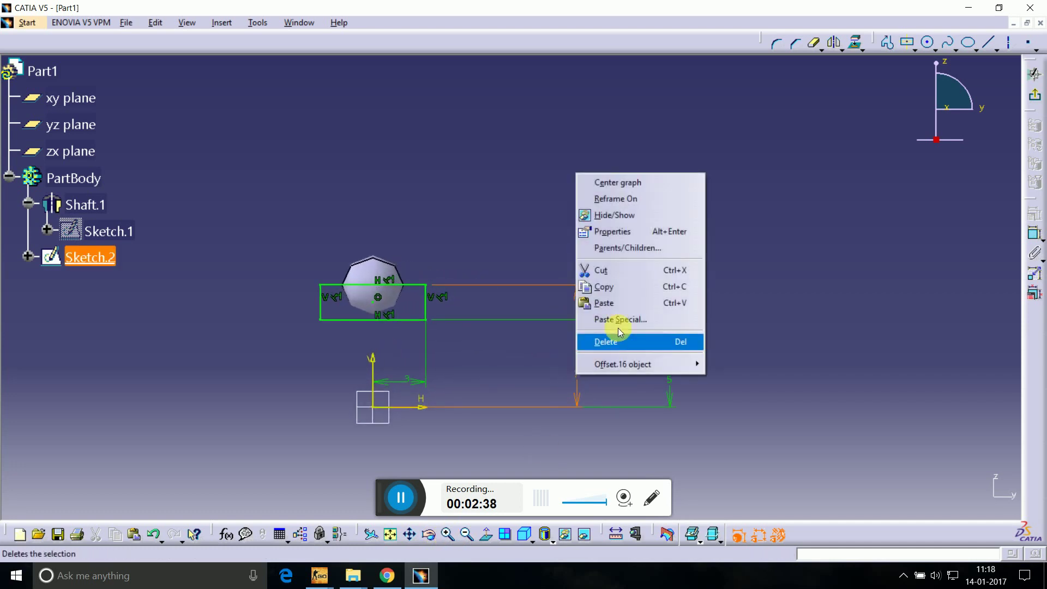
{"action": "left_click", "coordinate": [630, 343]}
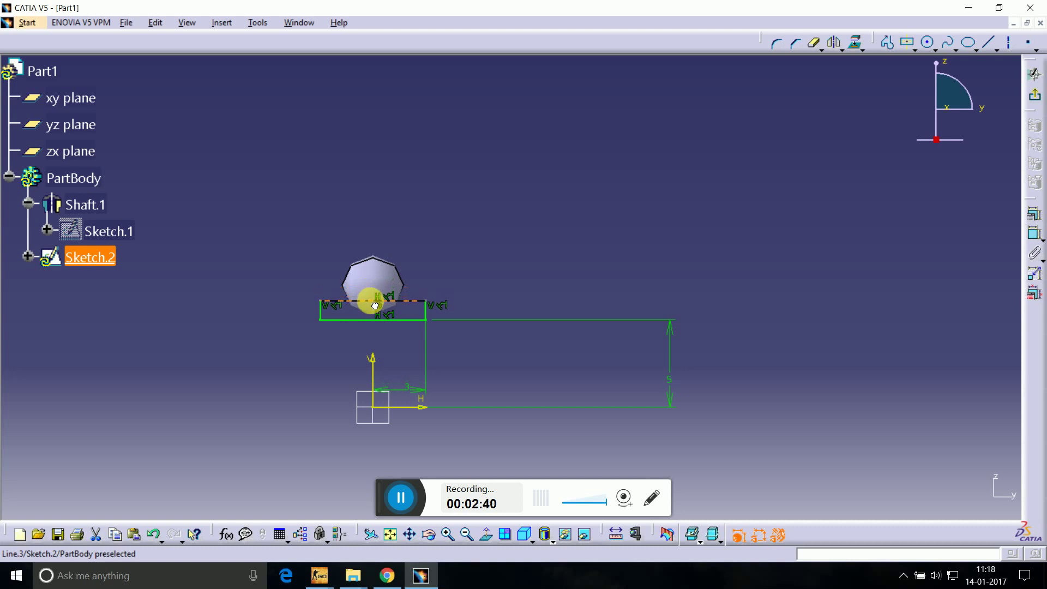
{"action": "left_click", "coordinate": [376, 310]}
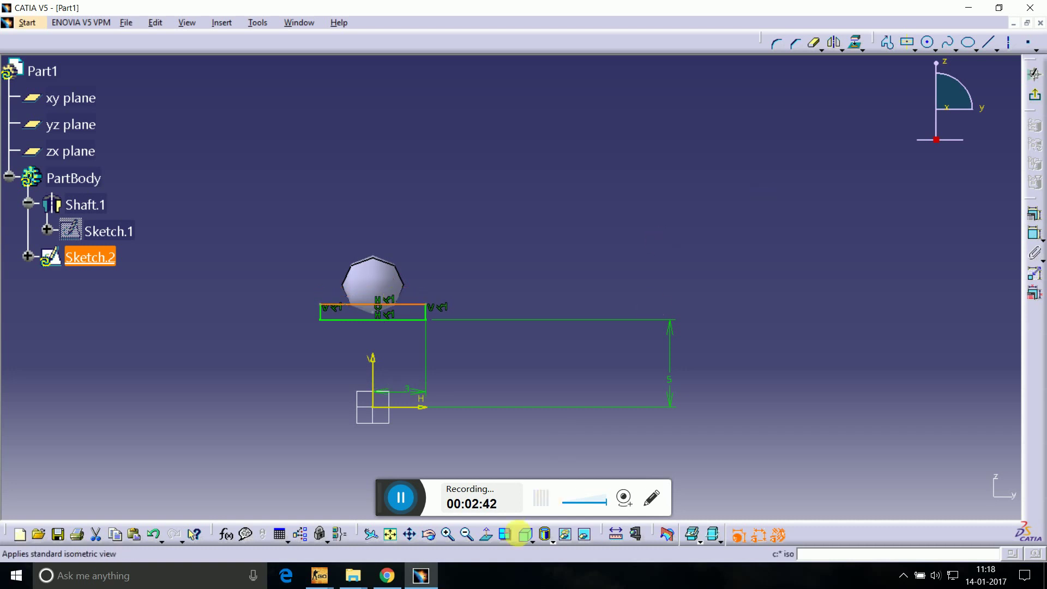
{"action": "left_click", "coordinate": [446, 536]}
{"action": "middle_click_drag", "start_coordinate": [446, 434], "coordinate": [622, 350]}
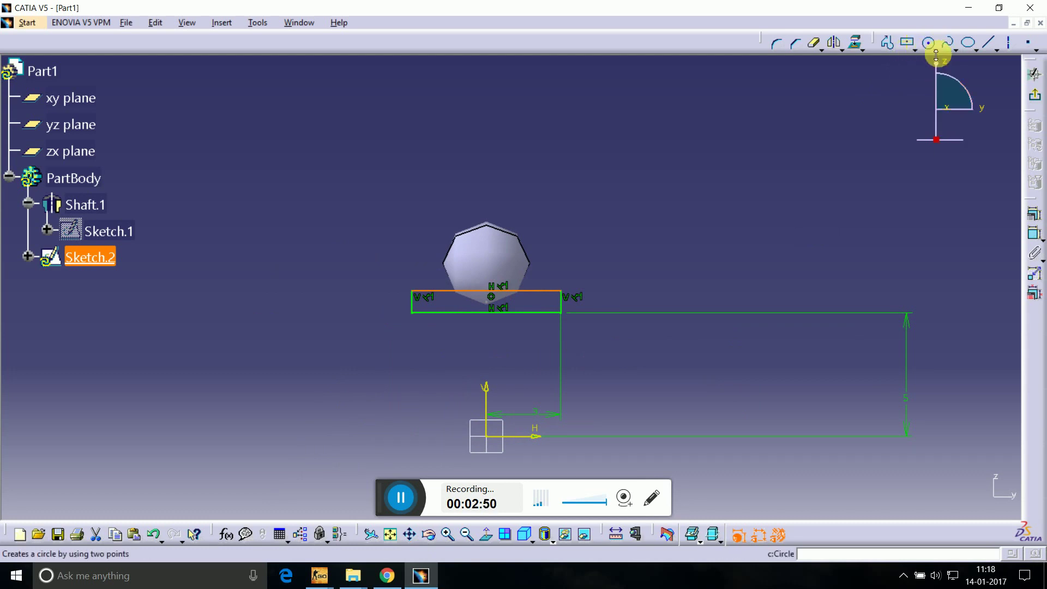
Add a three-point arc dipping under the ball on the rectangle's top edge and trim the edge between its ends.
{"action": "left_click", "coordinate": [935, 48]}
{"action": "left_click", "coordinate": [946, 162]}
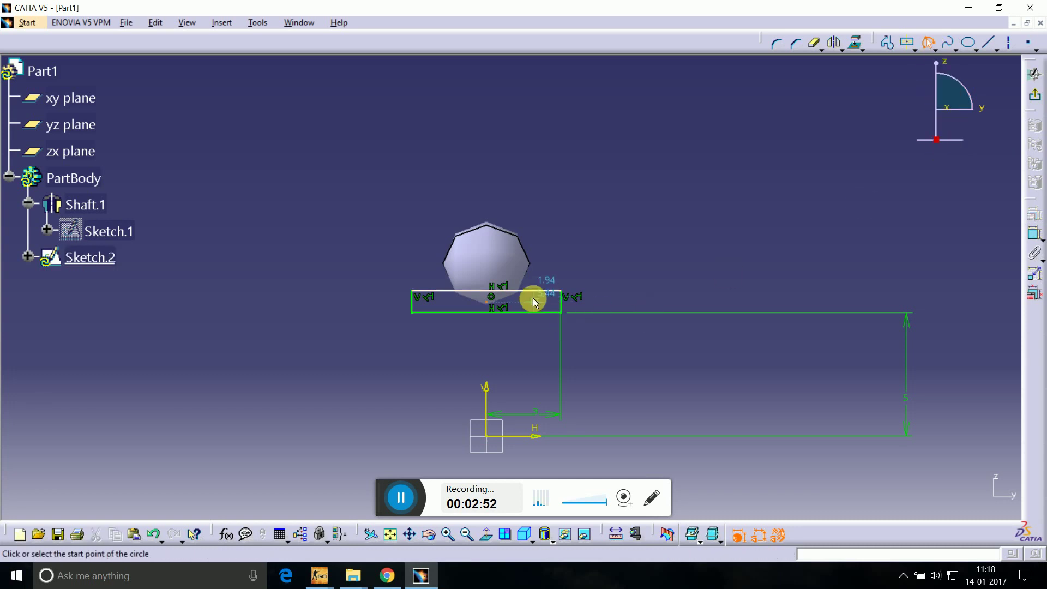
{"action": "left_click", "coordinate": [521, 294]}
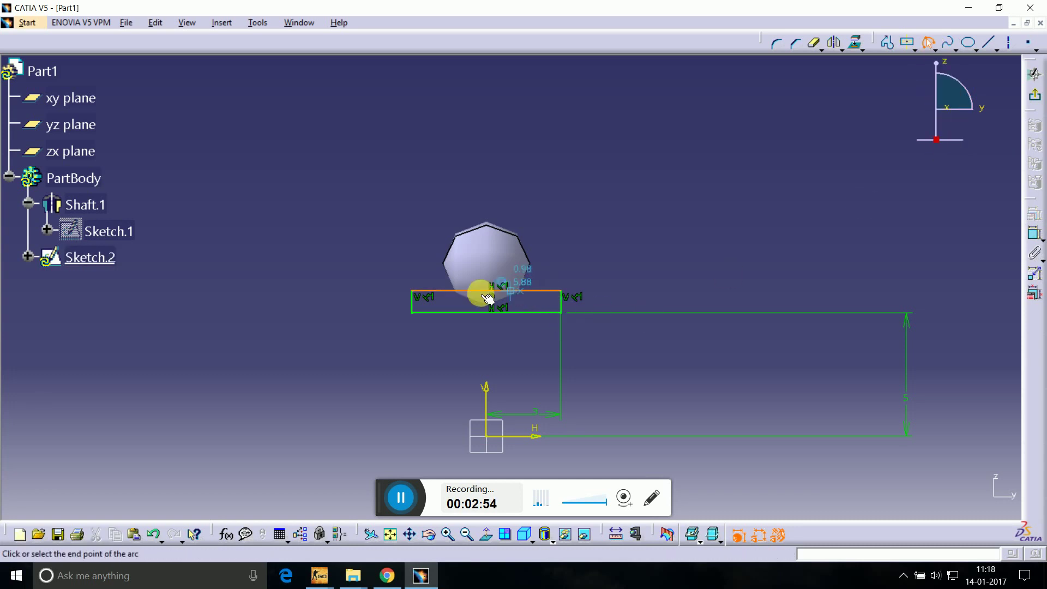
{"action": "left_click", "coordinate": [454, 293]}
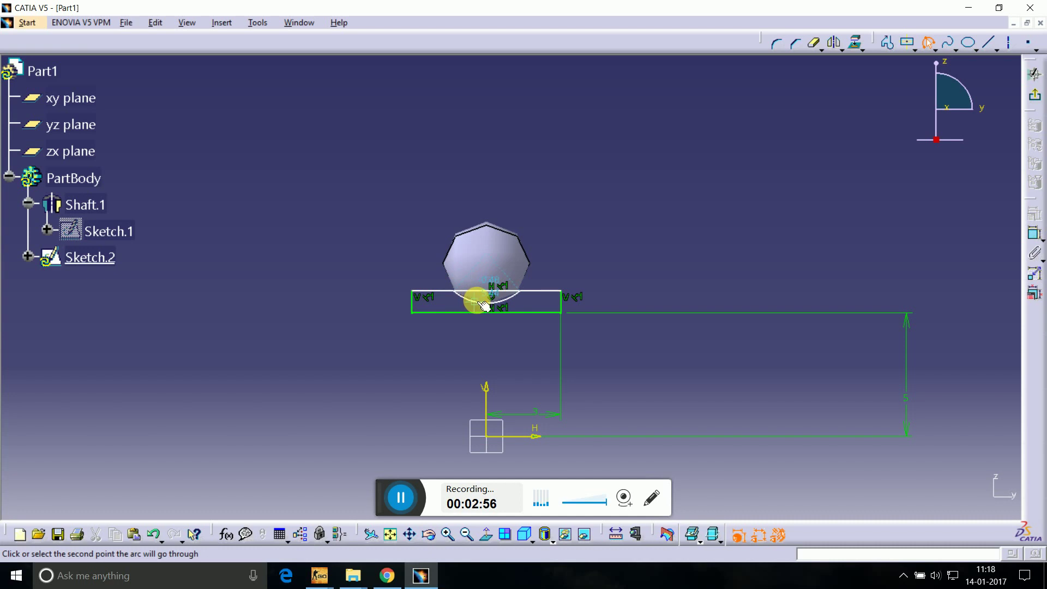
{"action": "left_click", "coordinate": [484, 305]}
{"action": "left_click", "coordinate": [812, 43]}
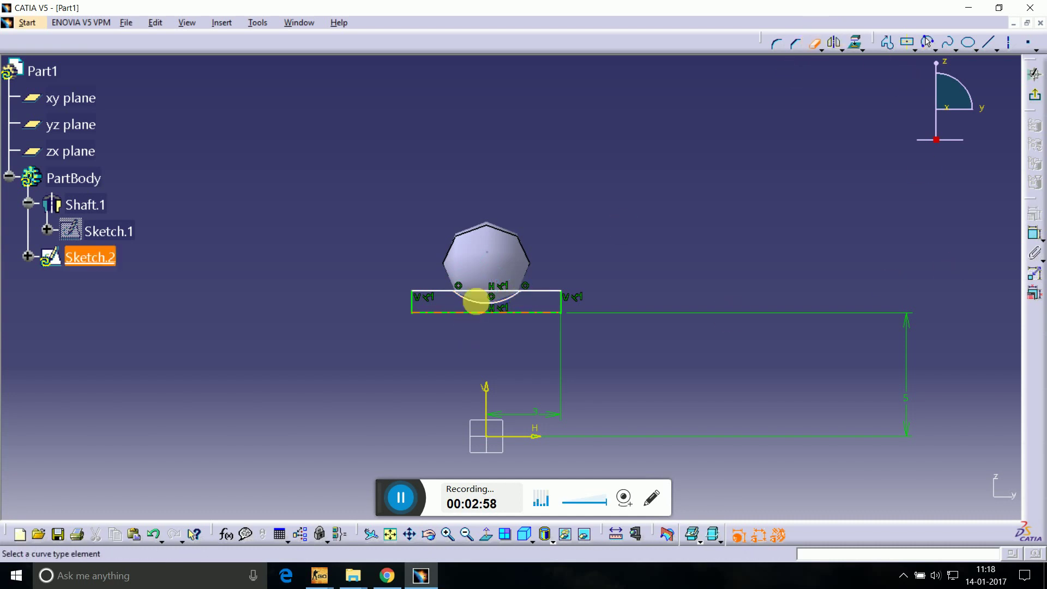
{"action": "left_click", "coordinate": [477, 293]}
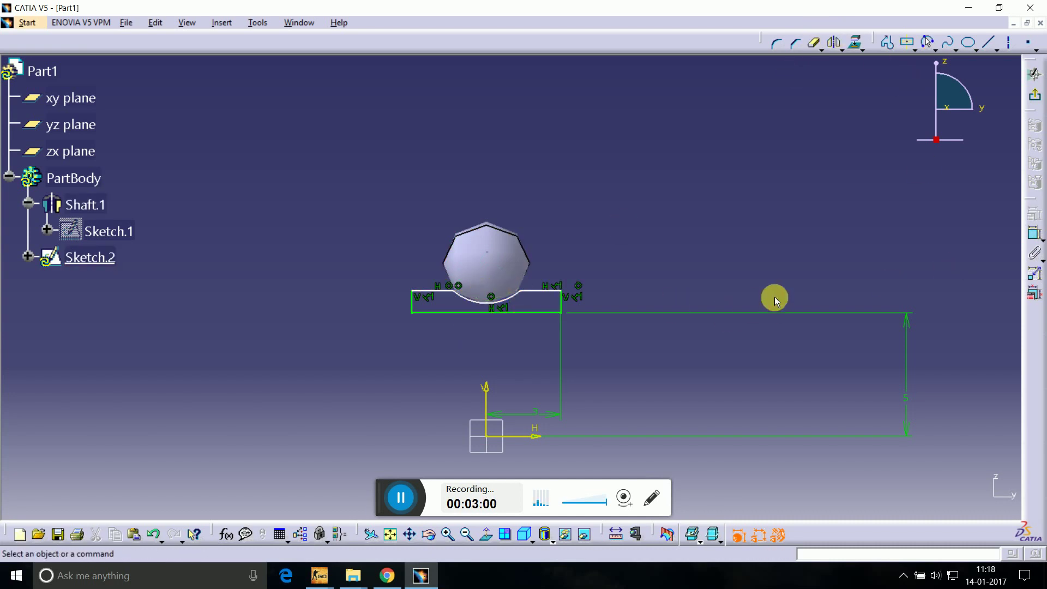
Revolve Sketch.2 360° about the H direction into the race shaft, Shaft.2.
{"action": "left_click", "coordinate": [1034, 75]}
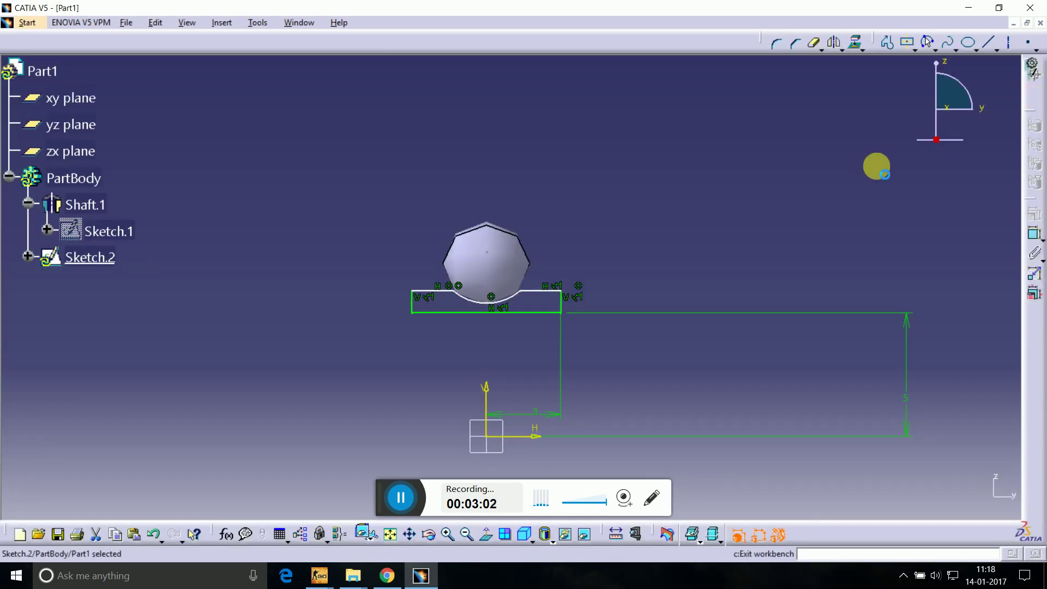
{"action": "left_click", "coordinate": [897, 43]}
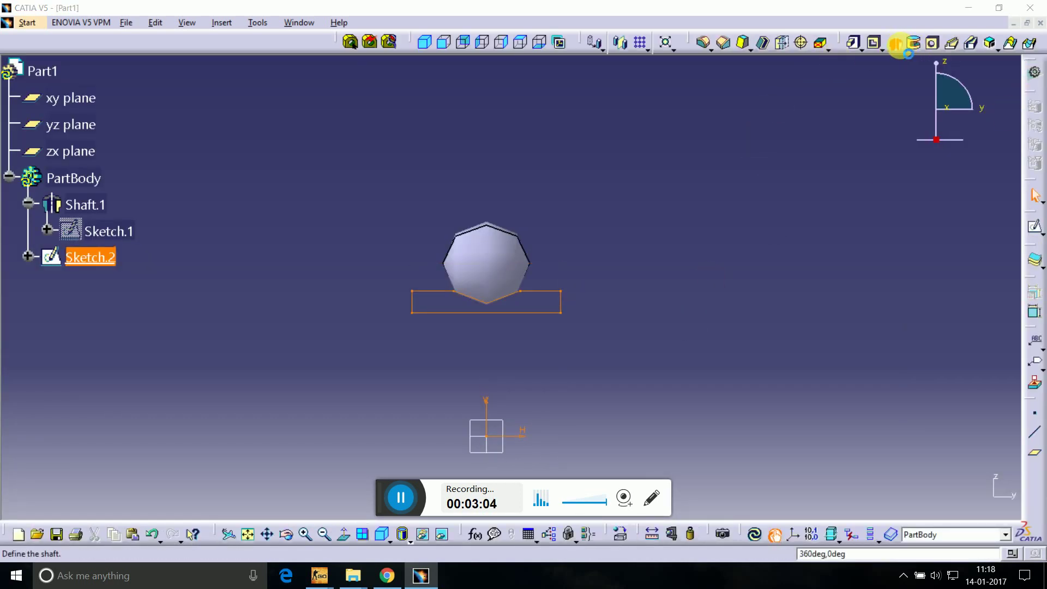
{"action": "left_click", "coordinate": [523, 437]}
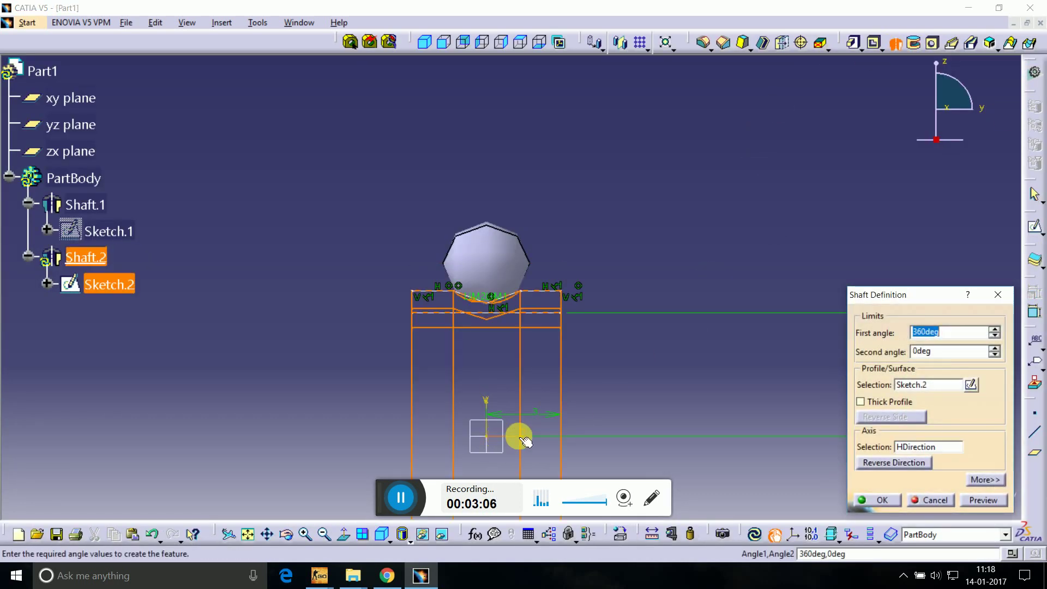
{"action": "left_click", "coordinate": [867, 499]}
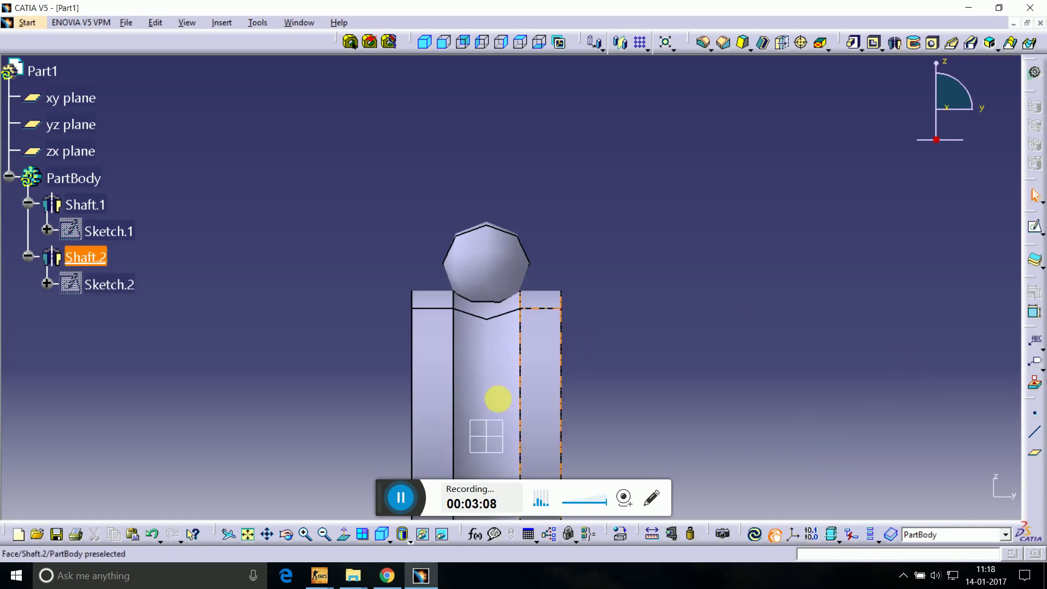
{"action": "left_click", "coordinate": [488, 421]}
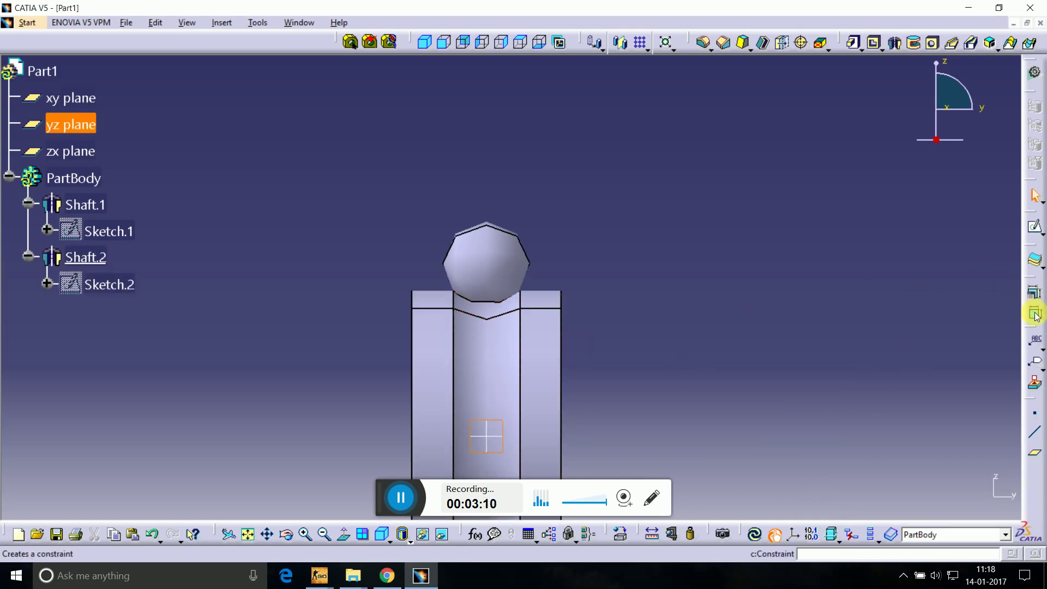
Change Sketch.1's ball diameter from 3.5 to 1.5 and locally update PartBody.
{"action": "left_click", "coordinate": [102, 232]}
{"action": "double_click", "coordinate": [102, 232]}
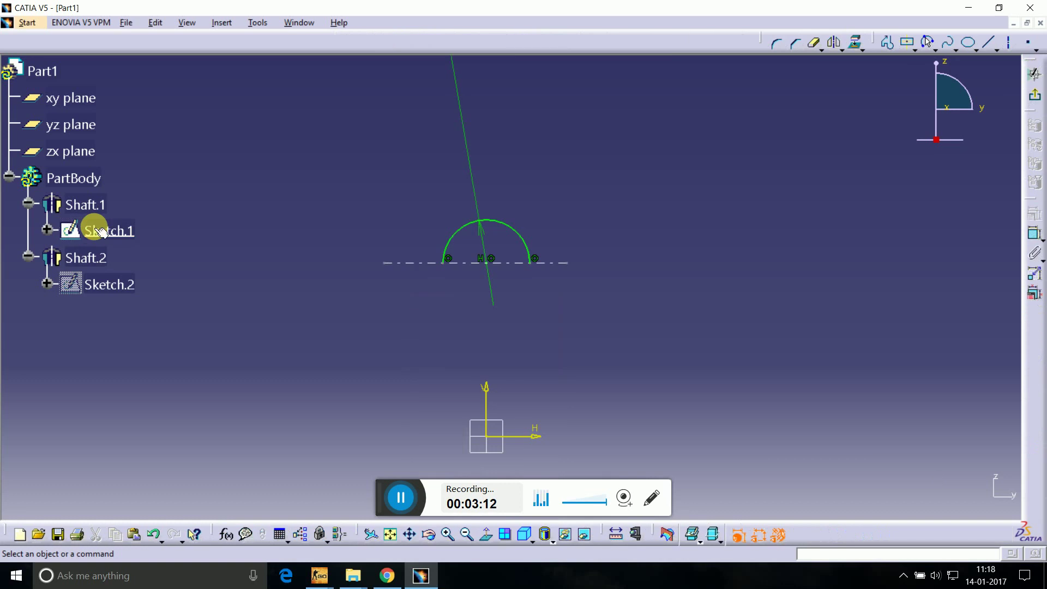
{"action": "double_click", "coordinate": [467, 136]}
{"action": "type", "text": "1.5"}
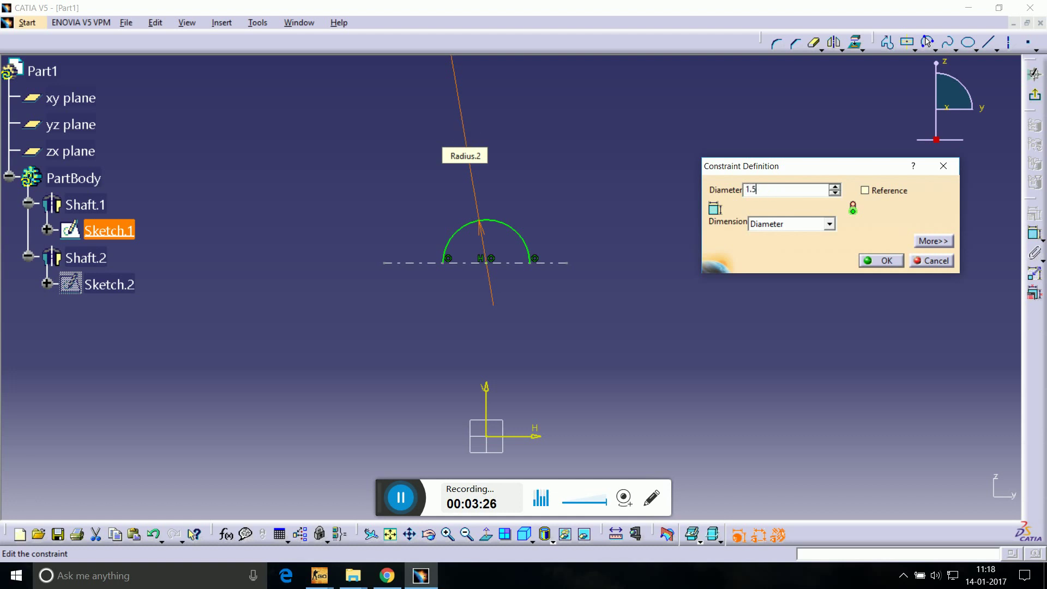
{"action": "key", "text": "Return"}
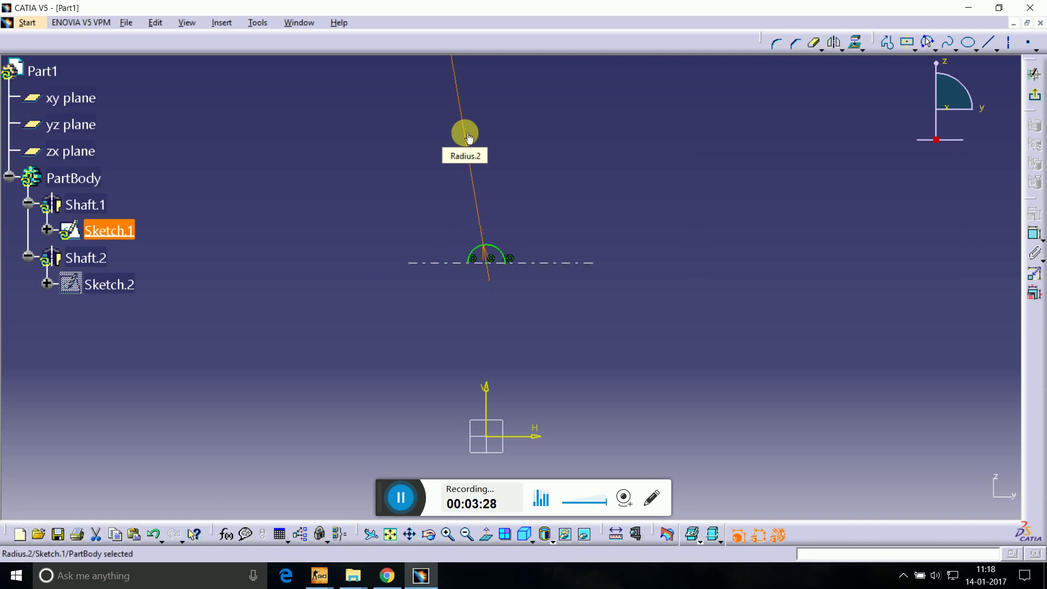
{"action": "left_click", "coordinate": [1039, 82]}
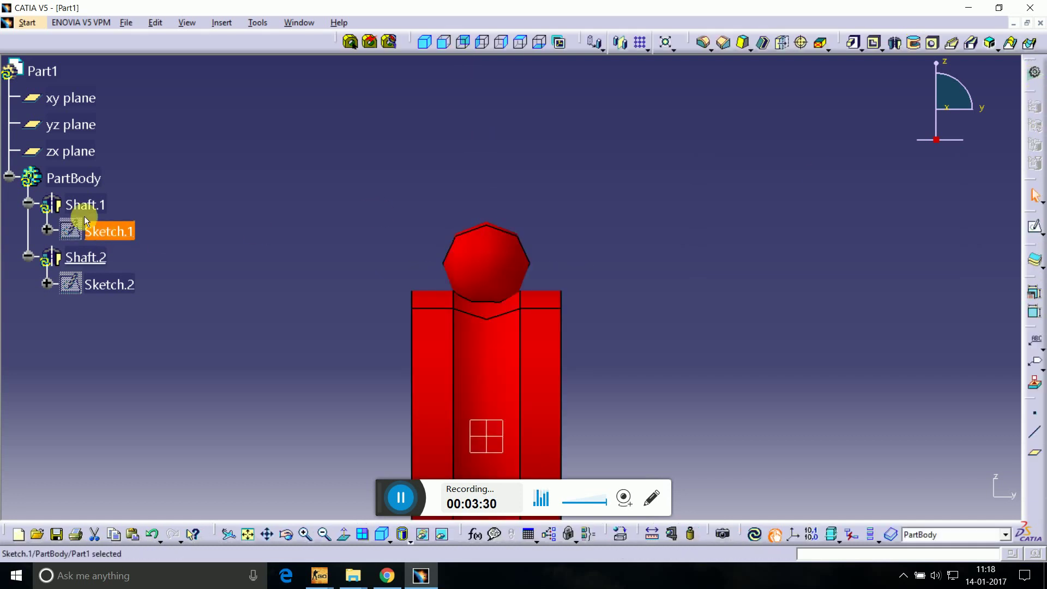
{"action": "right_click", "coordinate": [77, 179]}
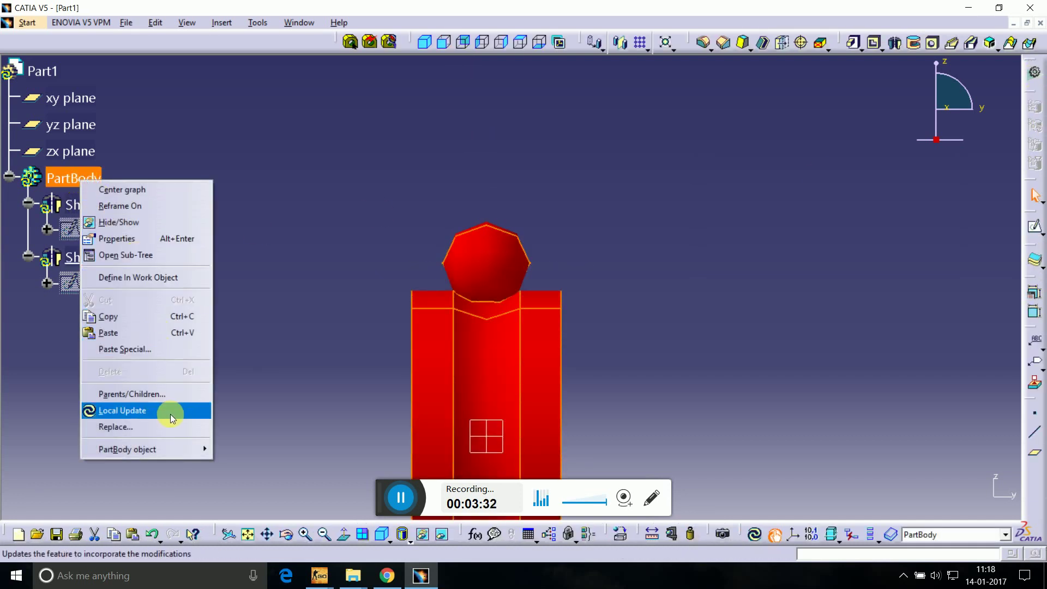
{"action": "left_click", "coordinate": [170, 412]}
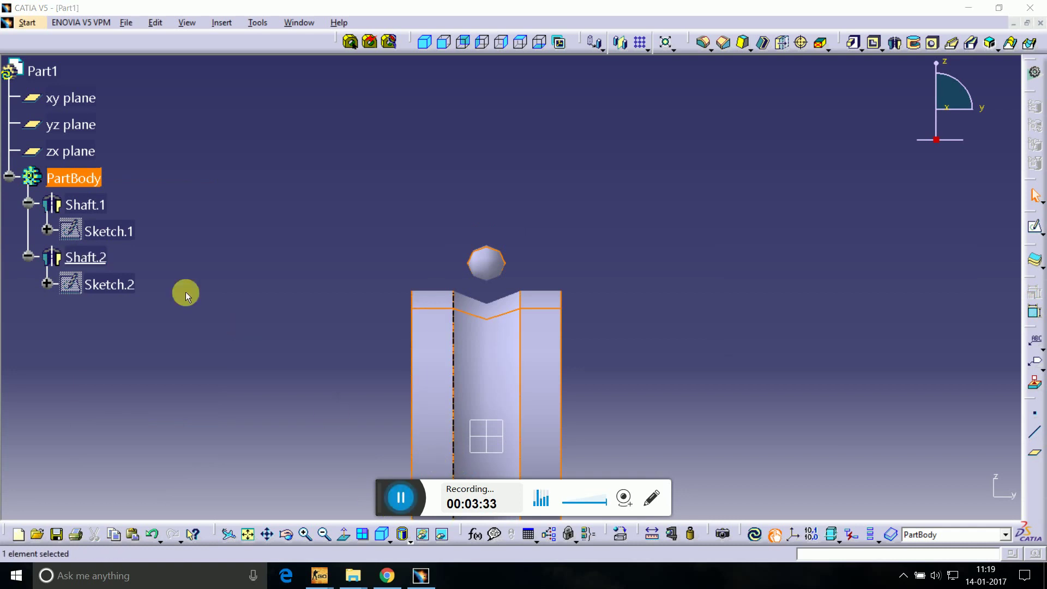
Open Sketch.2, drag the top line and groove upward, then undo the move.
{"action": "left_click", "coordinate": [112, 284]}
{"action": "double_click", "coordinate": [112, 285]}
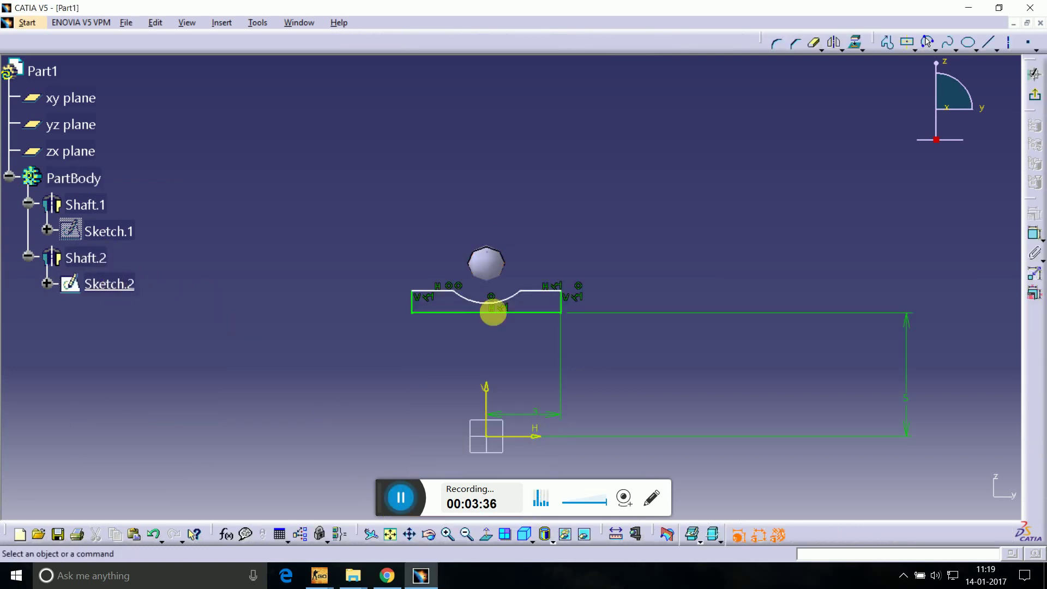
{"action": "mouse_move", "coordinate": [528, 291]}
{"action": "left_mouse_down"}
{"action": "mouse_move", "coordinate": [533, 272]}
{"action": "mouse_move", "coordinate": [458, 269]}
{"action": "mouse_move", "coordinate": [465, 274]}
{"action": "left_mouse_up"}
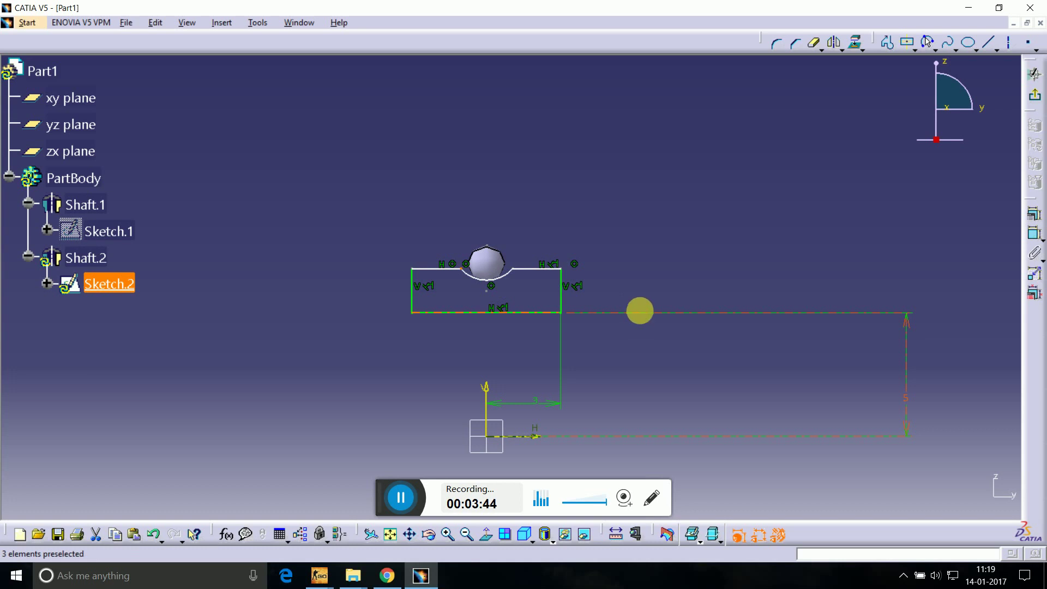
{"action": "key", "text": "ctrl+z"}
{"action": "key", "text": "ctrl+z"}
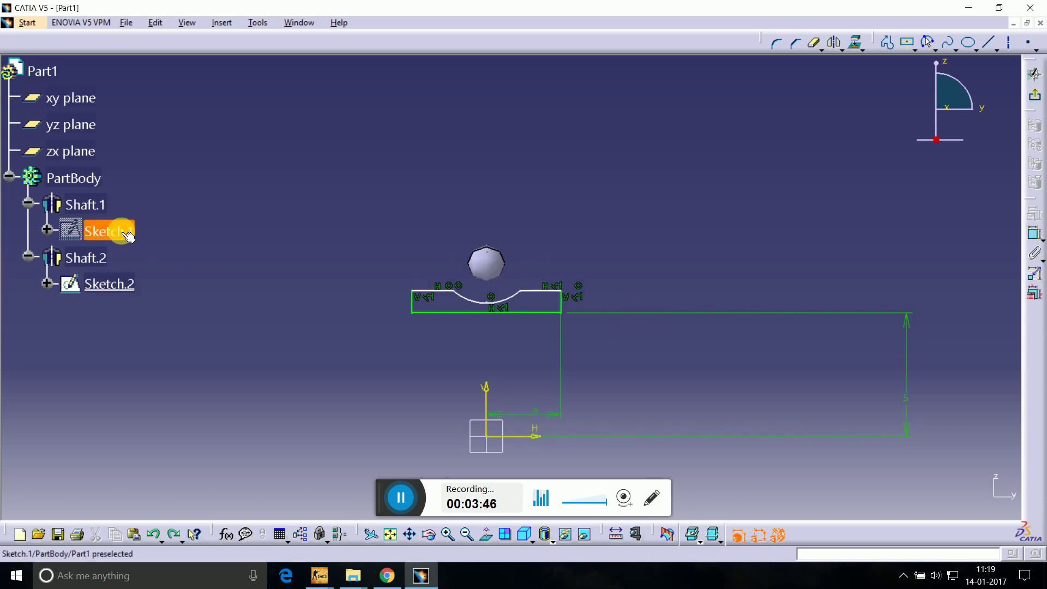
Change Sketch.1's 7mm offset to 6.5mm and locally update PartBody.
{"action": "double_click", "coordinate": [116, 229]}
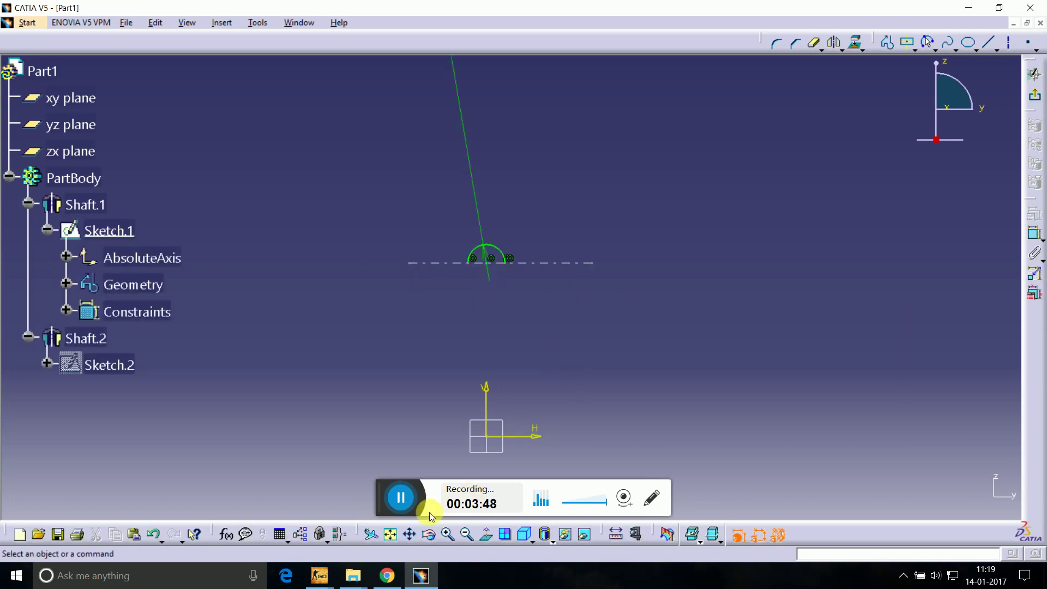
{"action": "left_click", "coordinate": [390, 535]}
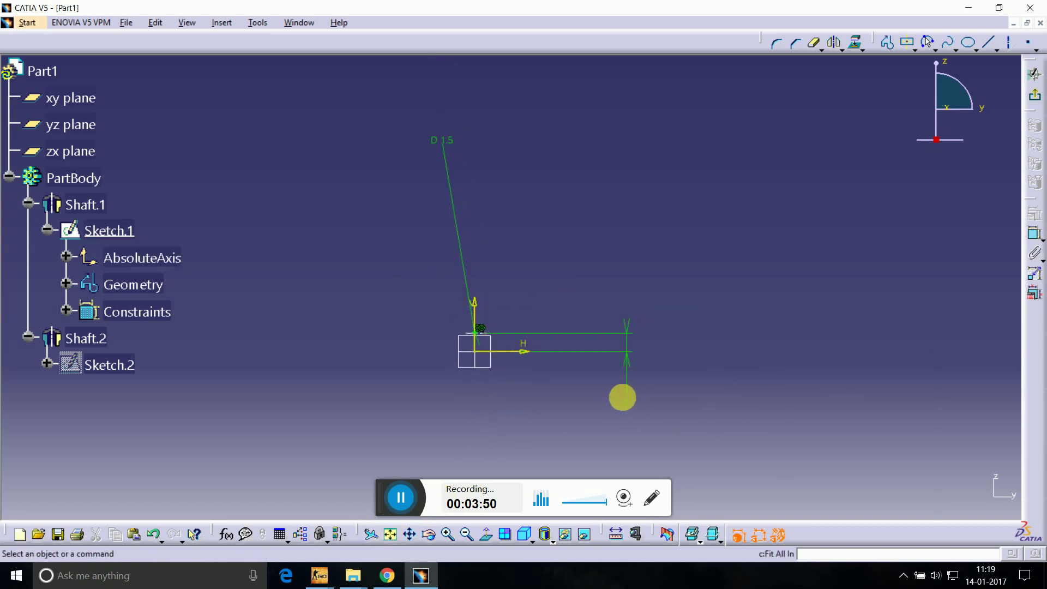
{"action": "double_click", "coordinate": [628, 398]}
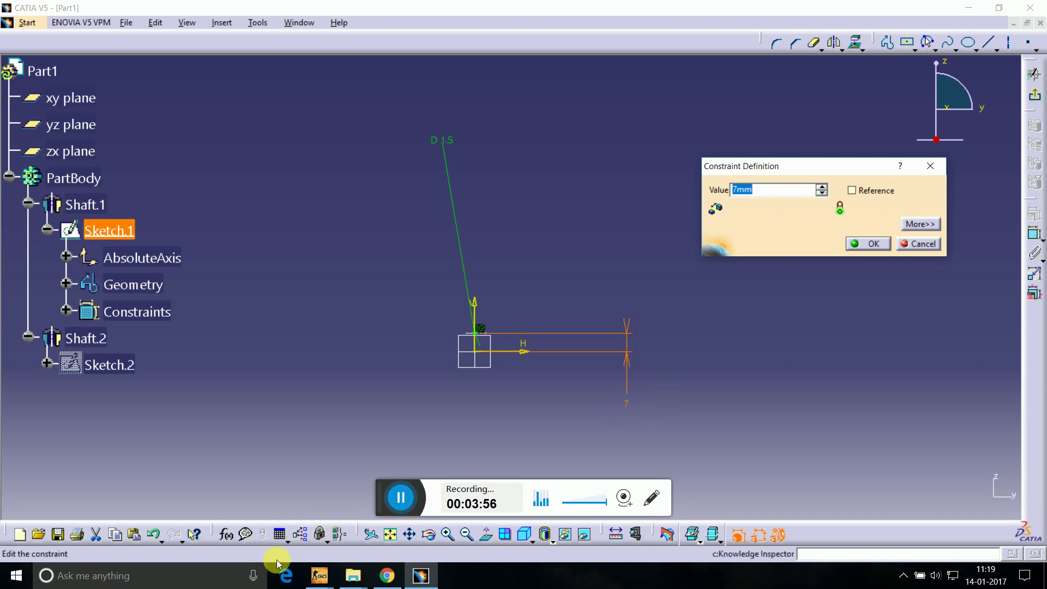
{"action": "type", "text": "6.5"}
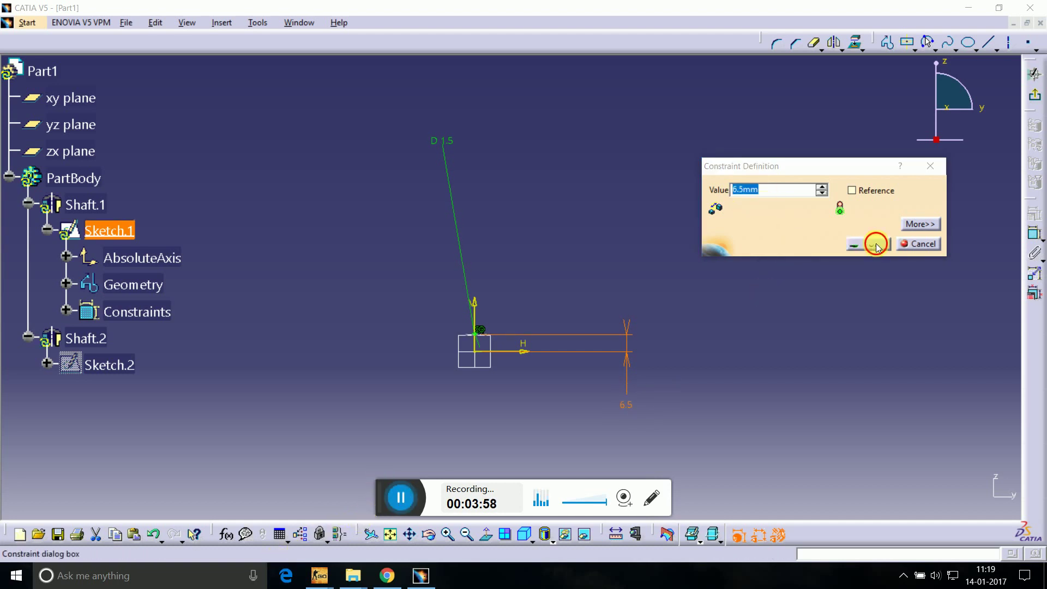
{"action": "left_click", "coordinate": [872, 243]}
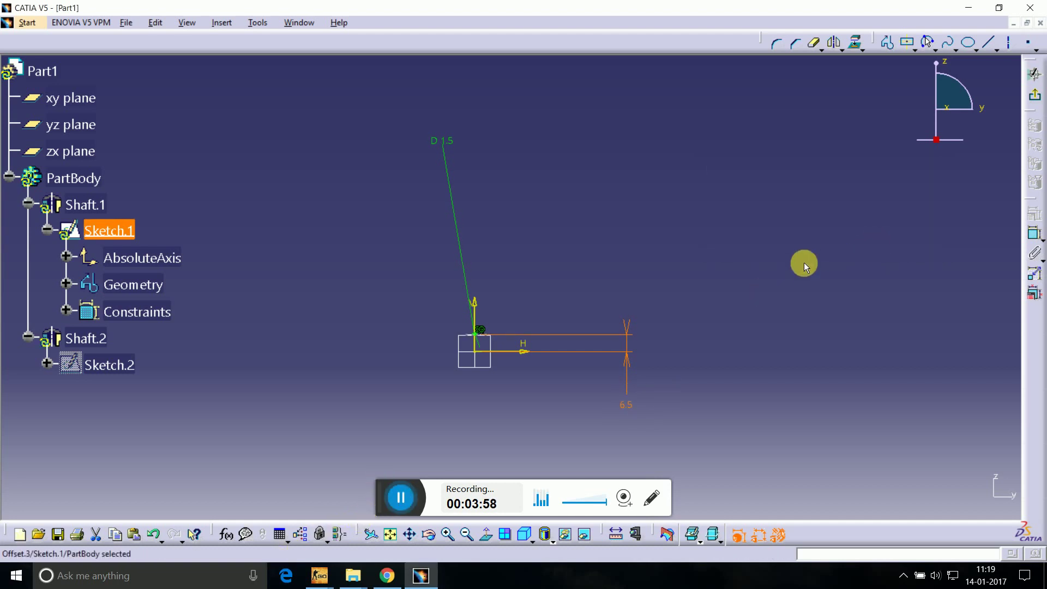
{"action": "right_click", "coordinate": [92, 179]}
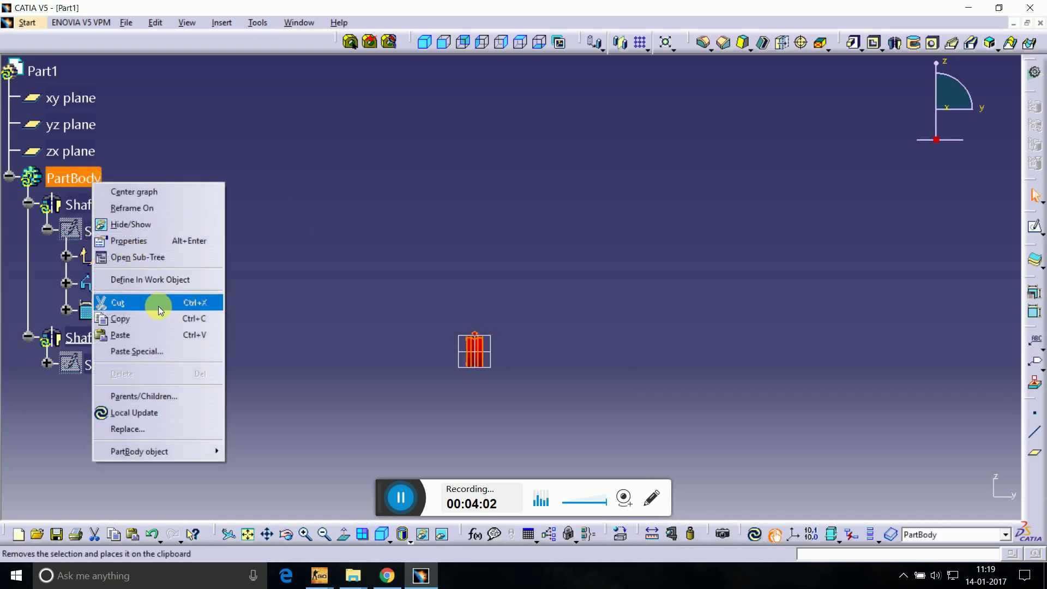
{"action": "left_click", "coordinate": [182, 414]}
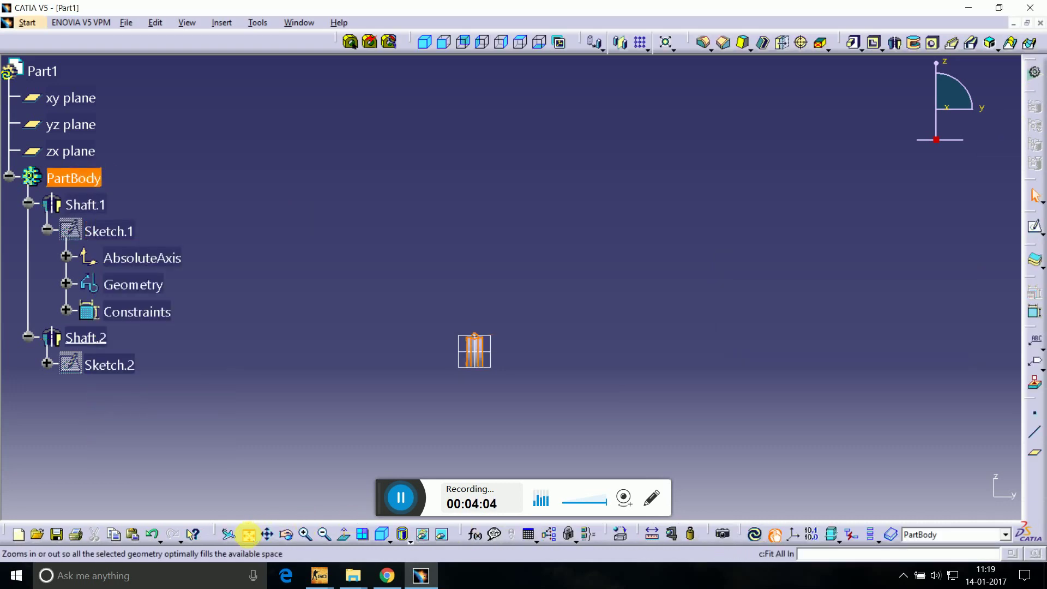
Open Sketch.2 and drag its profile points to reshape the groove's top line and arc.
{"action": "left_click", "coordinate": [248, 538]}
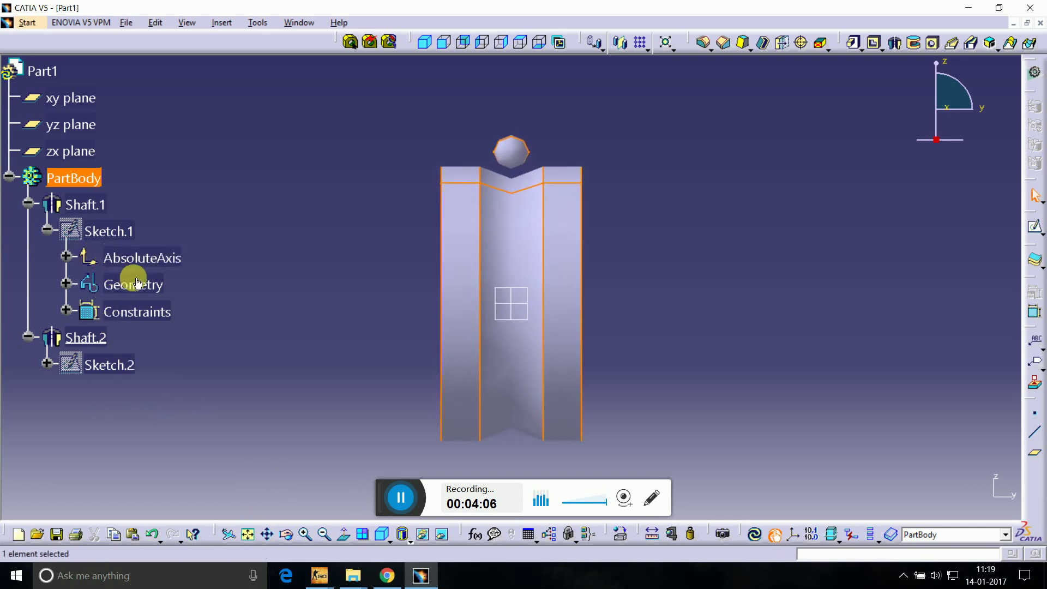
{"action": "double_click", "coordinate": [109, 364]}
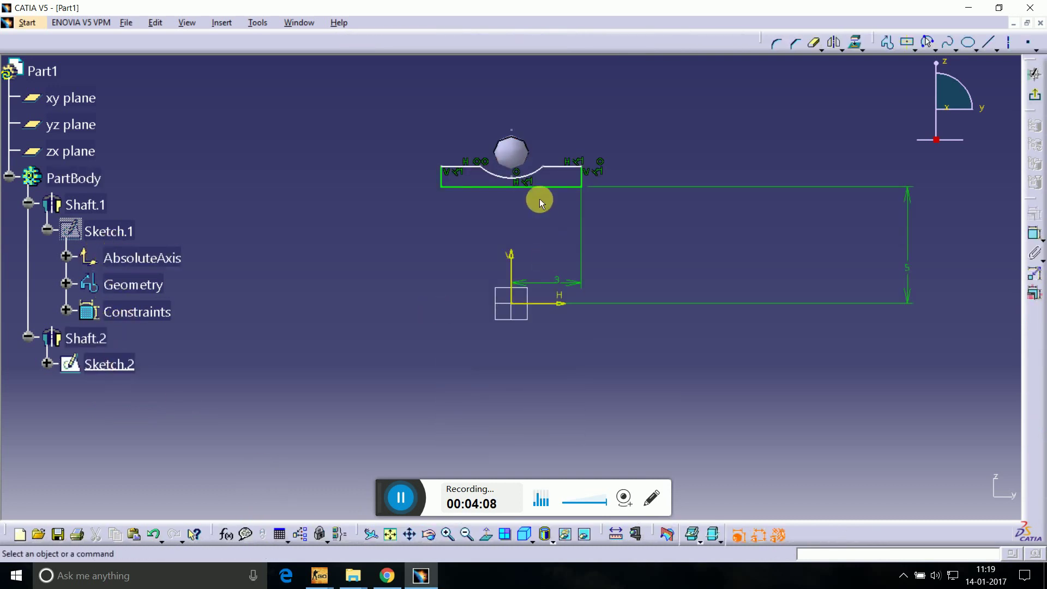
{"action": "left_click_drag", "start_coordinate": [551, 173], "coordinate": [548, 164]}
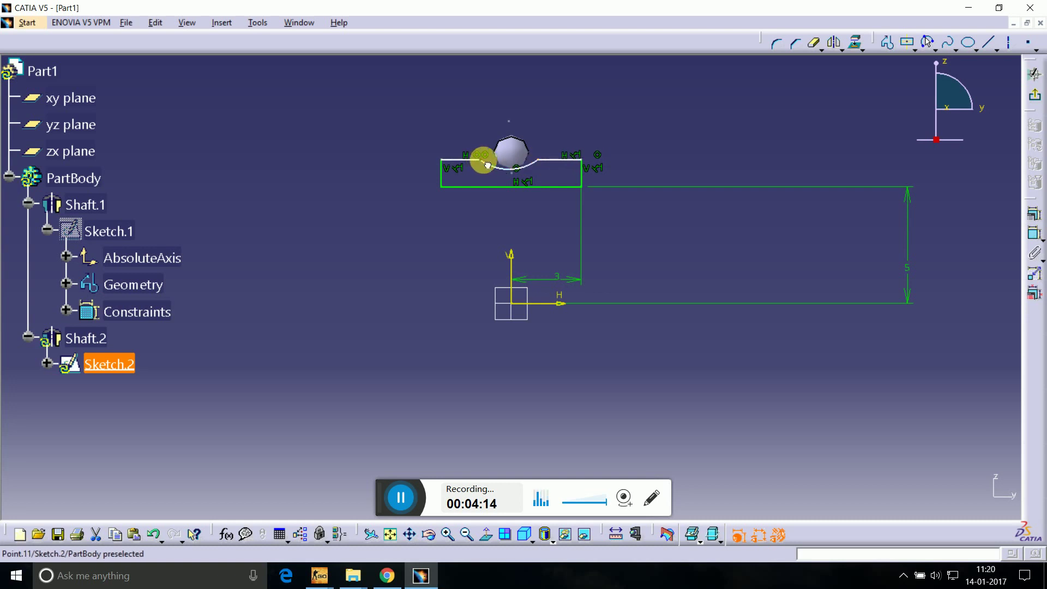
{"action": "left_click_drag", "start_coordinate": [487, 165], "coordinate": [500, 169]}
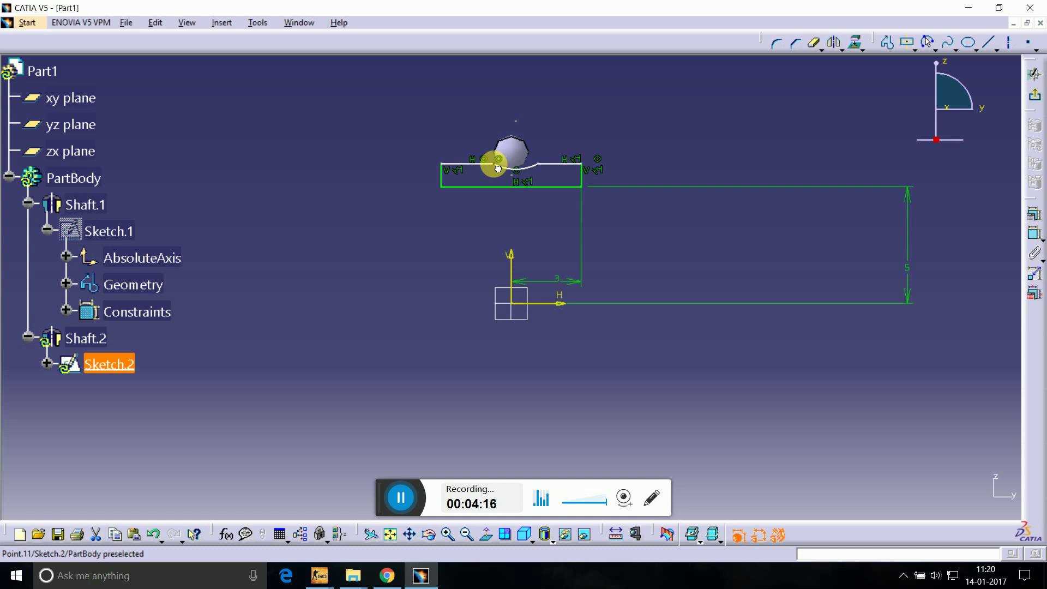
{"action": "mouse_move", "coordinate": [538, 164]}
{"action": "left_mouse_down"}
{"action": "mouse_move", "coordinate": [518, 176]}
{"action": "mouse_move", "coordinate": [510, 168]}
{"action": "left_mouse_up"}
Replace Circle.1 with a three-point arc below the ball and return to the part.
{"action": "left_click", "coordinate": [425, 346]}
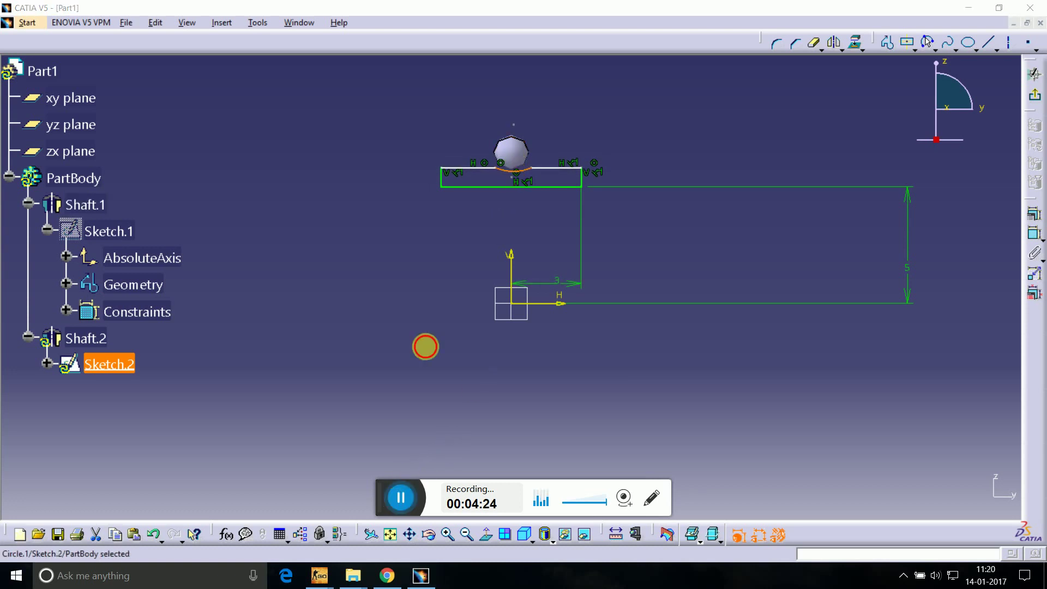
{"action": "right_click", "coordinate": [510, 171]}
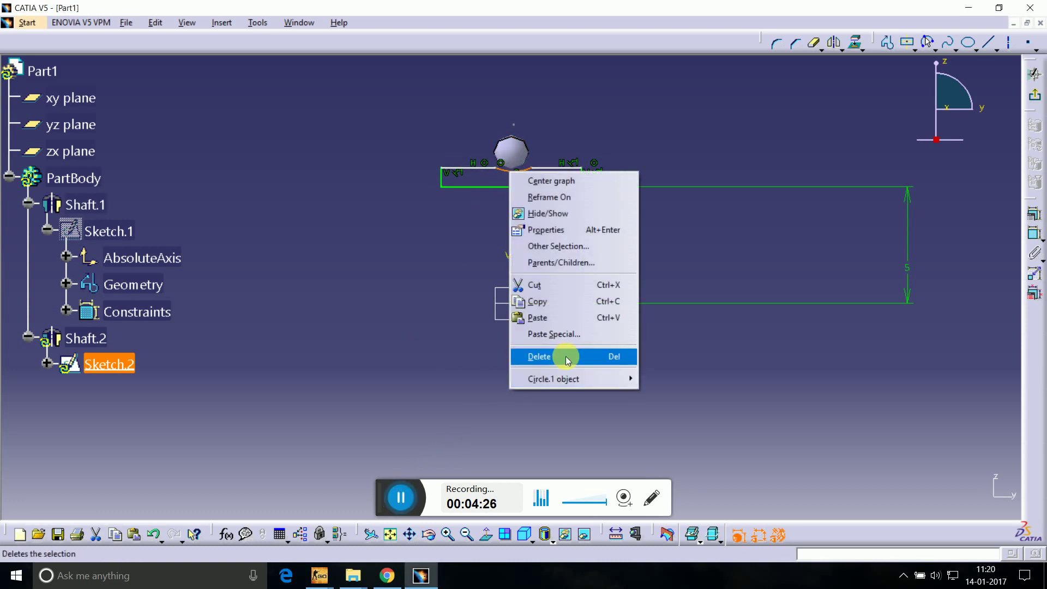
{"action": "left_click", "coordinate": [567, 360]}
{"action": "left_click", "coordinate": [523, 174]}
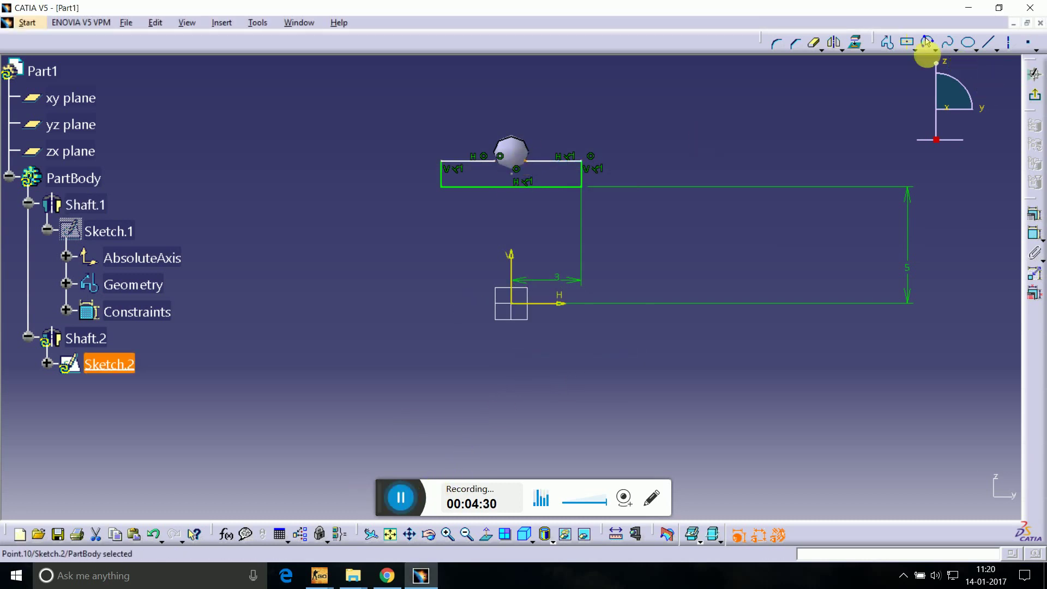
{"action": "left_click", "coordinate": [927, 42]}
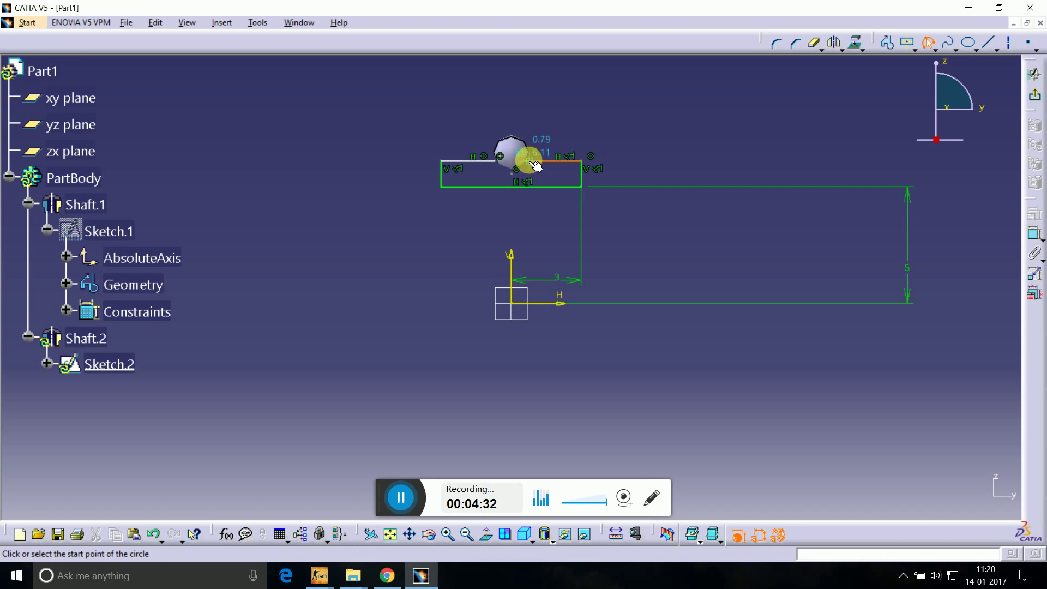
{"action": "left_click", "coordinate": [526, 160]}
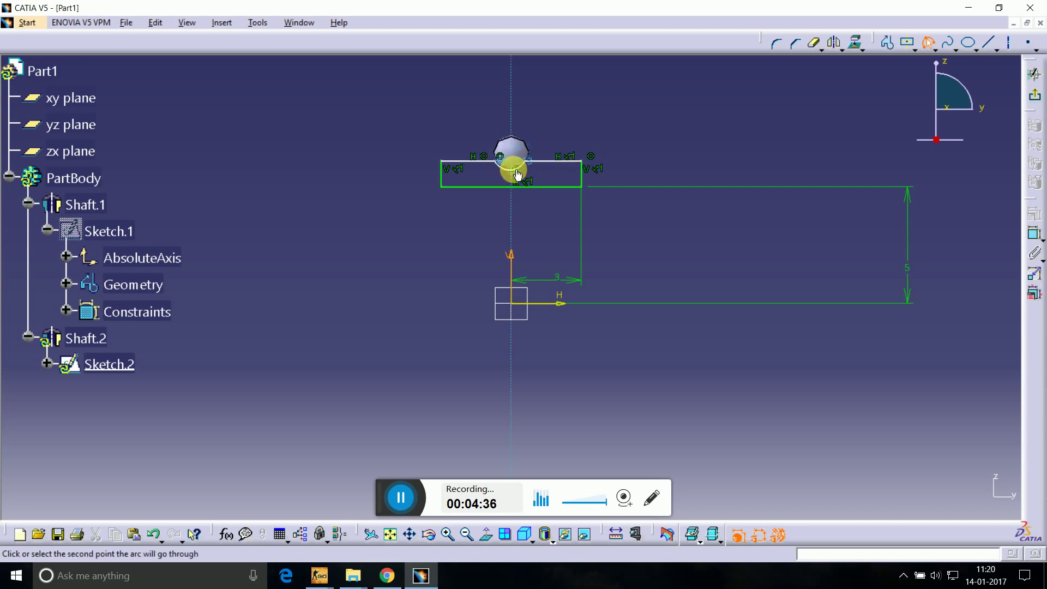
{"action": "left_click", "coordinate": [518, 170]}
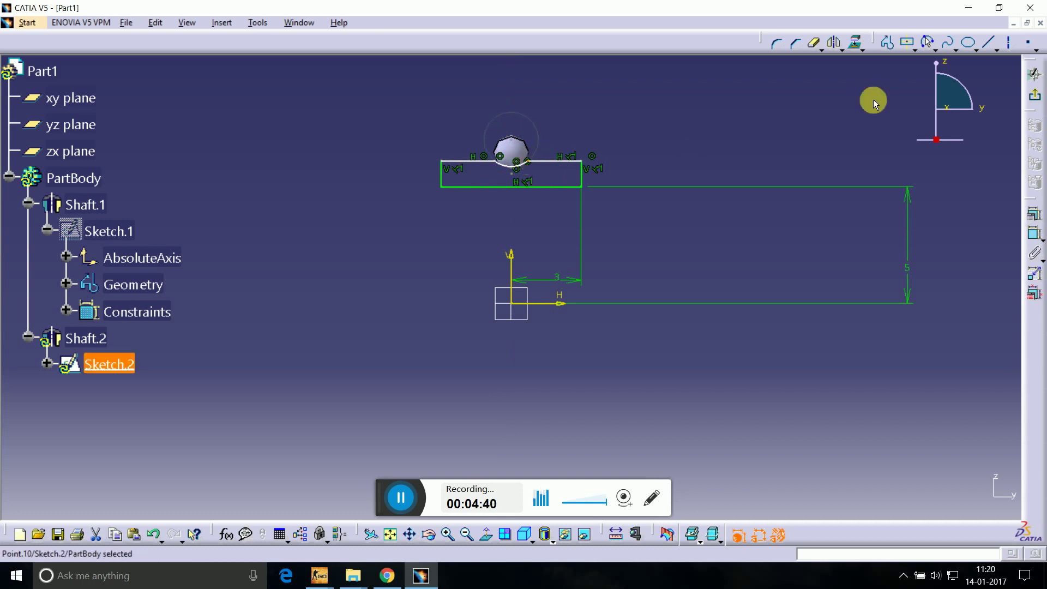
{"action": "left_click", "coordinate": [1034, 74]}
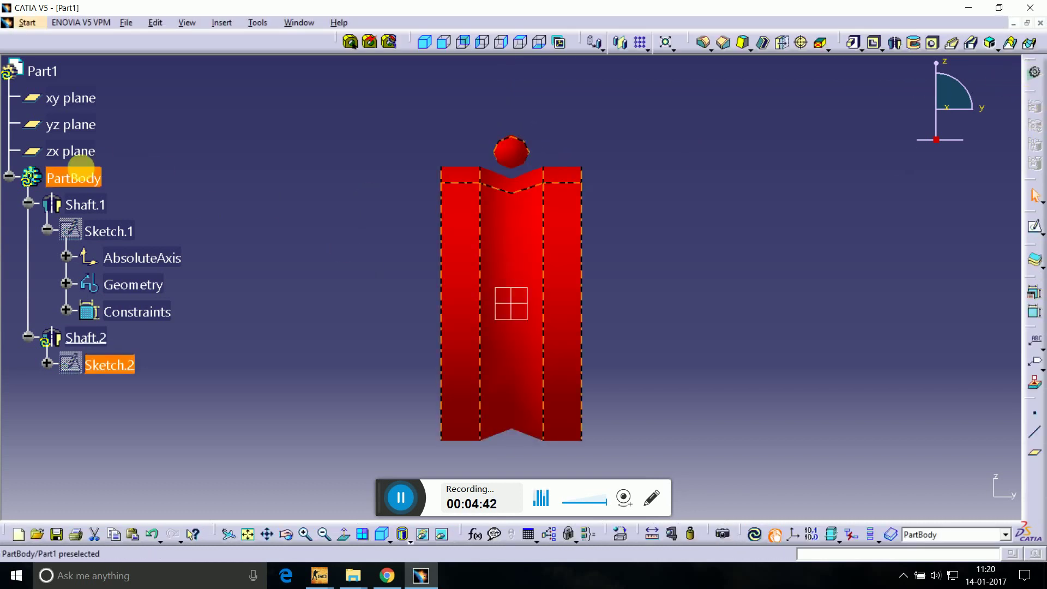
Locally update PartBody and start a new sketch on the yz plane.
{"action": "right_click", "coordinate": [77, 178]}
{"action": "left_click", "coordinate": [171, 410]}
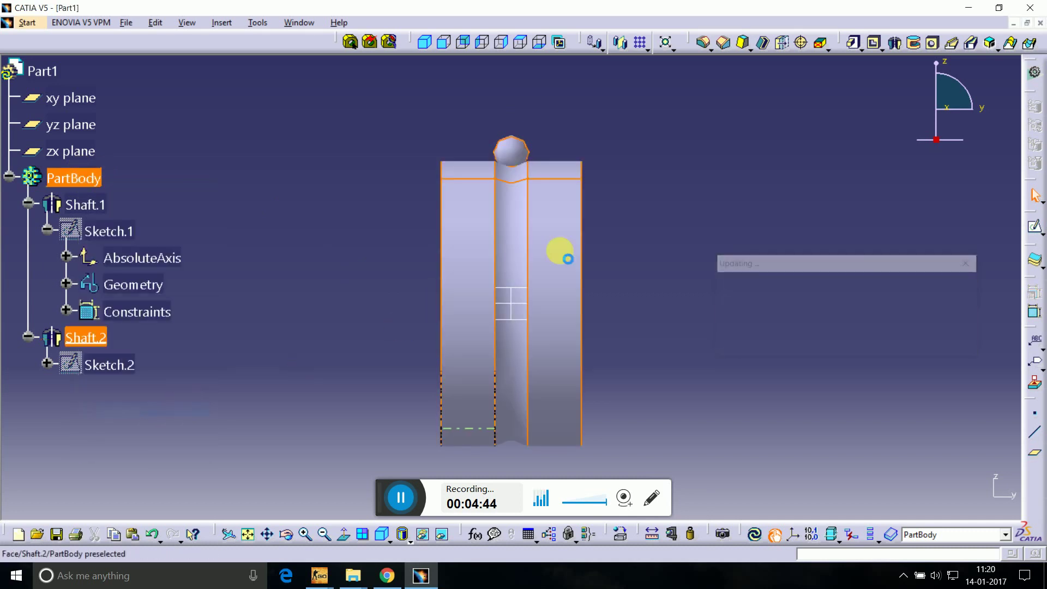
{"action": "left_click", "coordinate": [507, 317]}
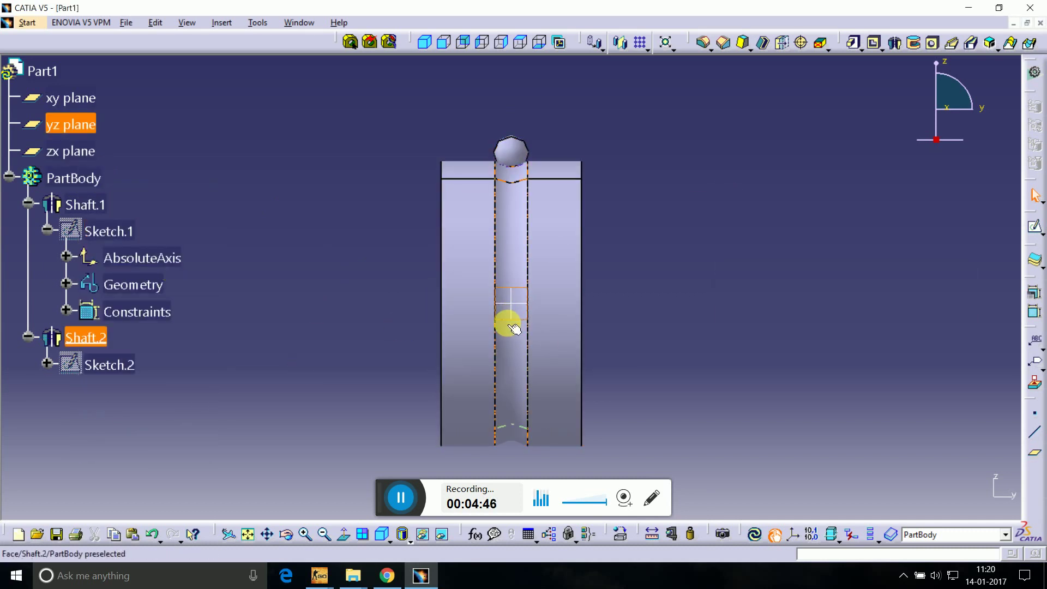
{"action": "left_click", "coordinate": [1033, 230]}
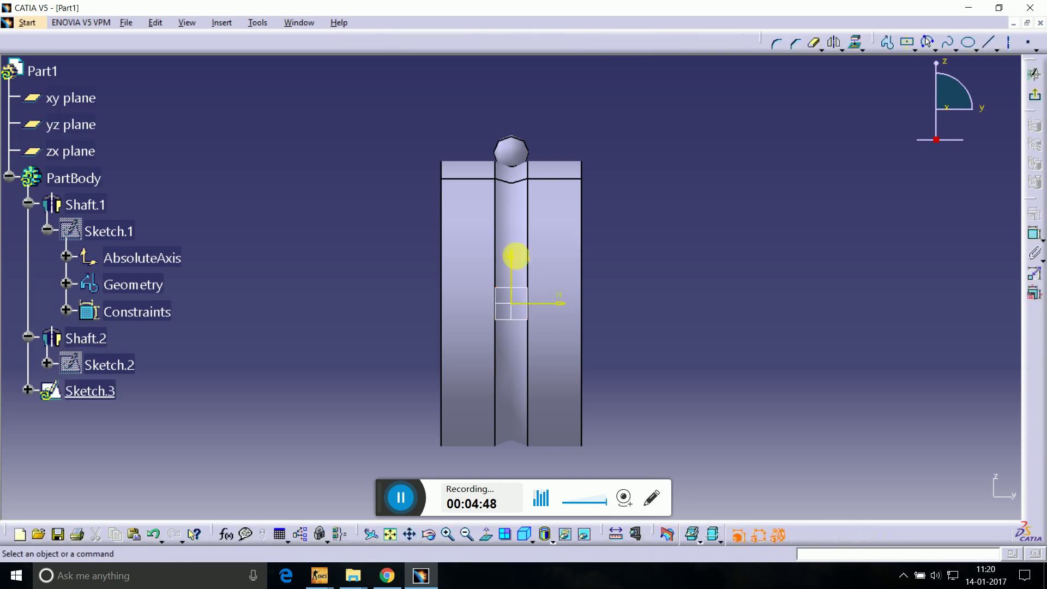
Draw a centred rectangle above the shaft and dimension its top edge from the horizontal axis.
{"action": "left_click", "coordinate": [907, 42]}
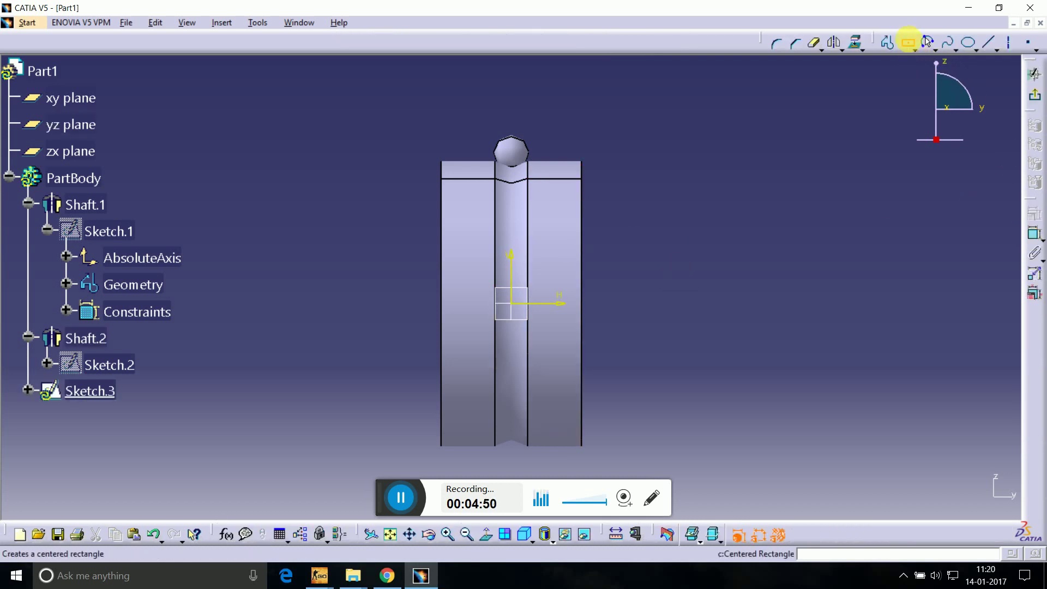
{"action": "left_click", "coordinate": [511, 115]}
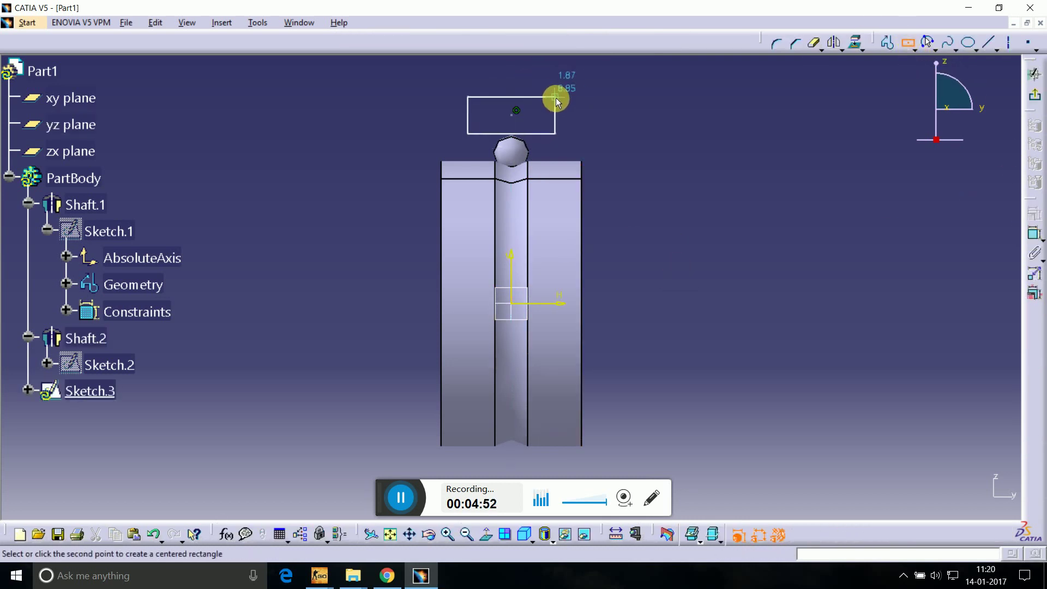
{"action": "left_click", "coordinate": [585, 102]}
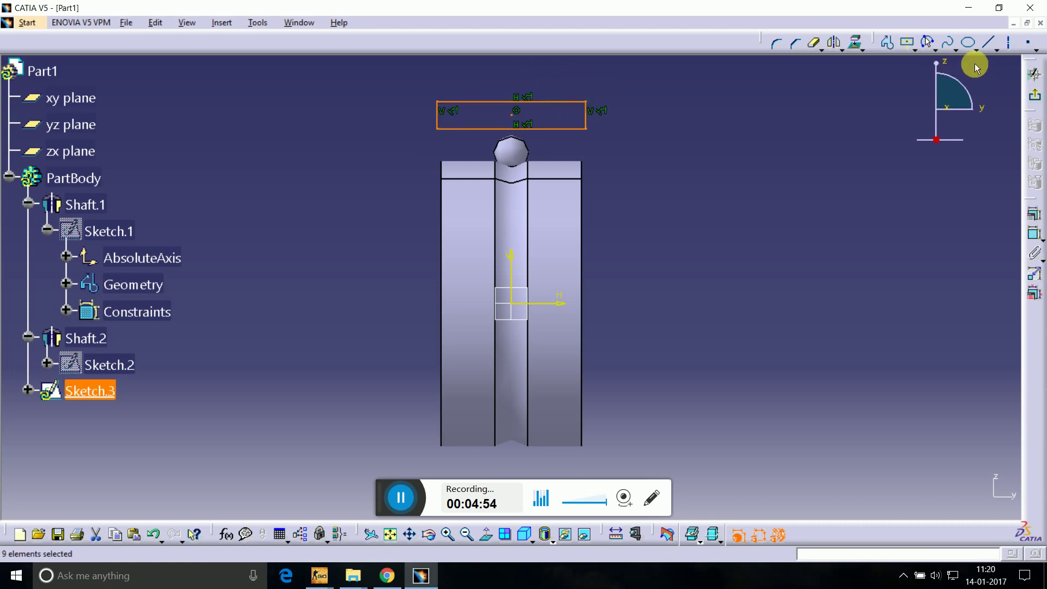
{"action": "left_click", "coordinate": [1035, 235]}
{"action": "left_click", "coordinate": [562, 102]}
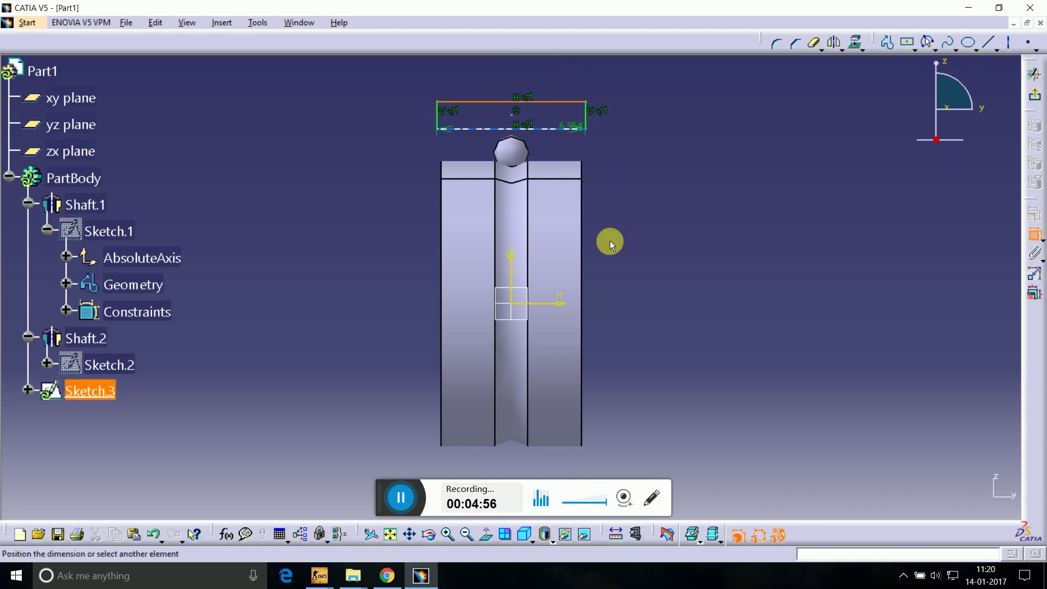
{"action": "left_click", "coordinate": [553, 303]}
{"action": "left_click", "coordinate": [871, 289]}
Set the rectangle's height dimension to 9mm and delete the unwanted 6.354 and extra dimensions.
{"action": "double_click", "coordinate": [876, 290]}
{"action": "type", "text": "9"}
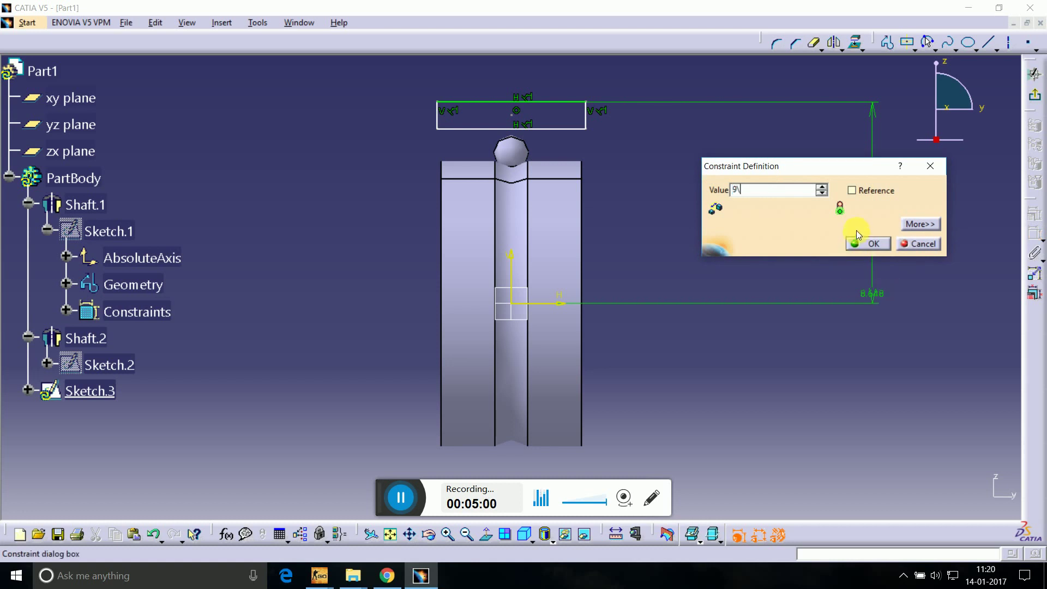
{"action": "left_click", "coordinate": [867, 244]}
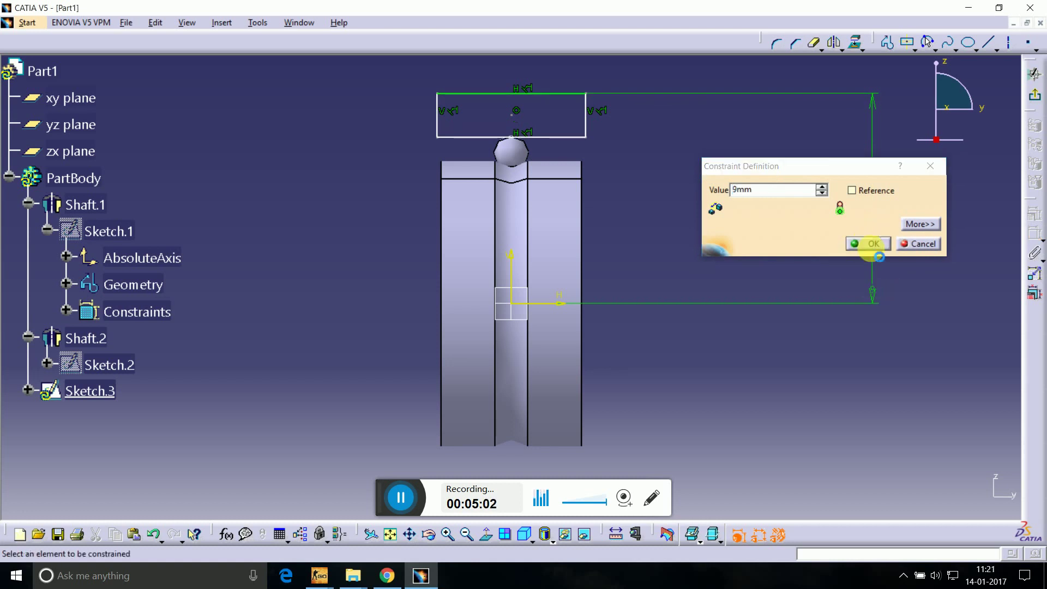
{"action": "left_click", "coordinate": [574, 139]}
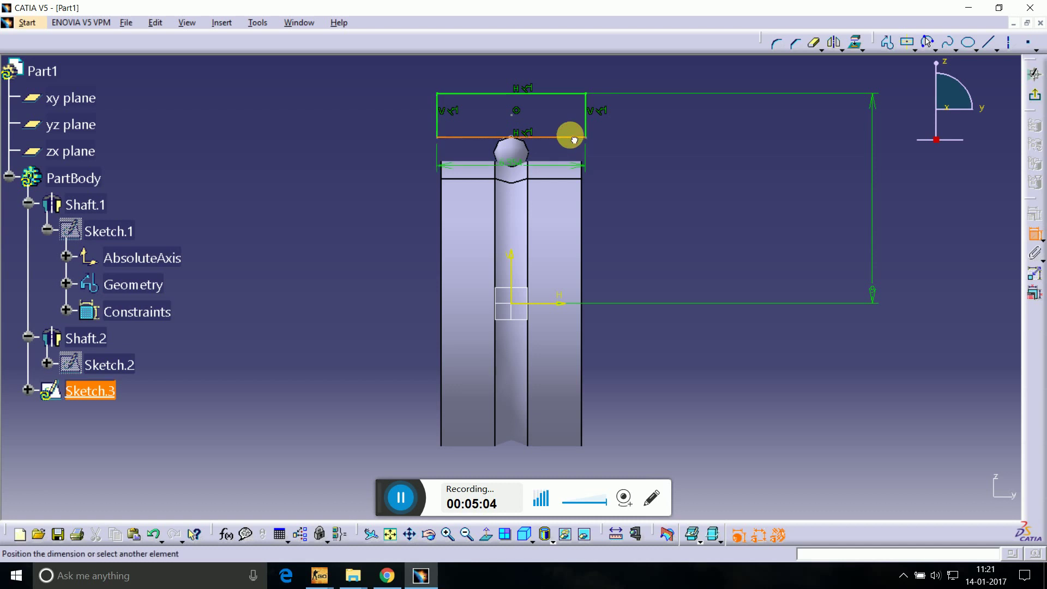
{"action": "right_click", "coordinate": [638, 144]}
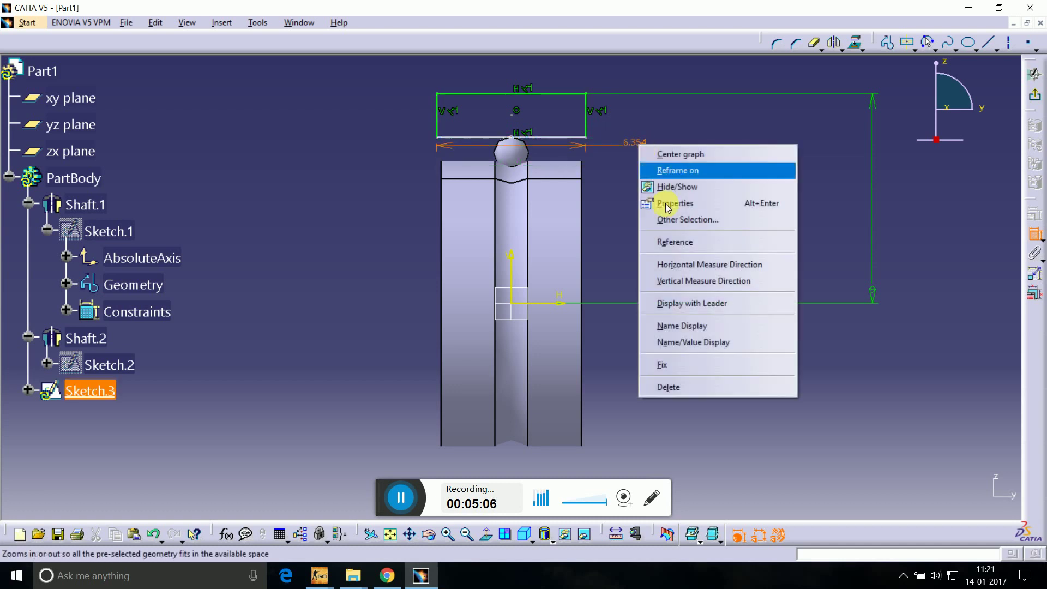
{"action": "left_click", "coordinate": [720, 387]}
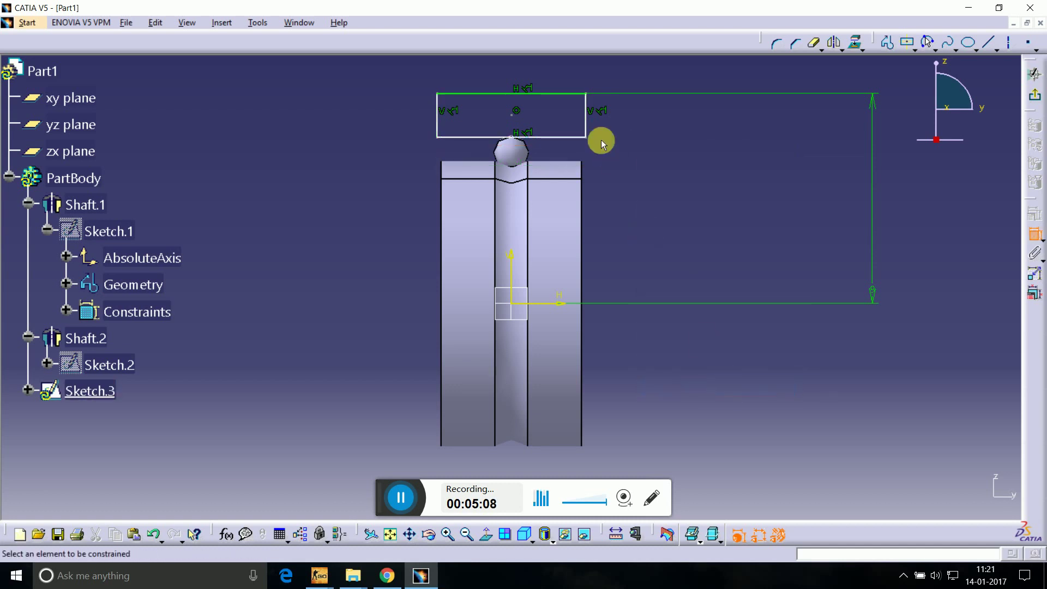
{"action": "left_click", "coordinate": [586, 122]}
{"action": "right_click", "coordinate": [580, 201]}
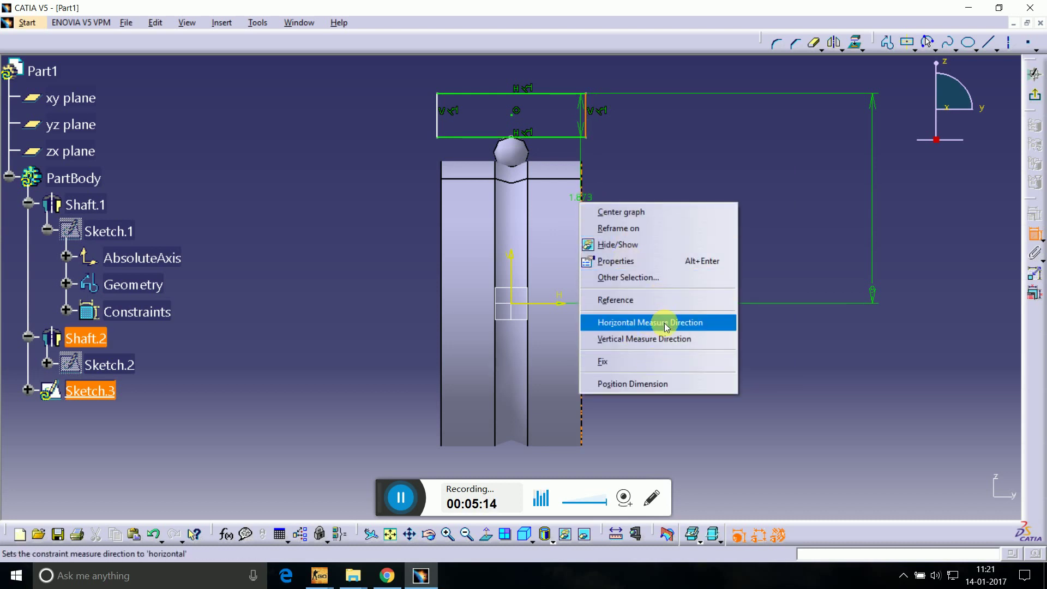
{"action": "left_click", "coordinate": [802, 248]}
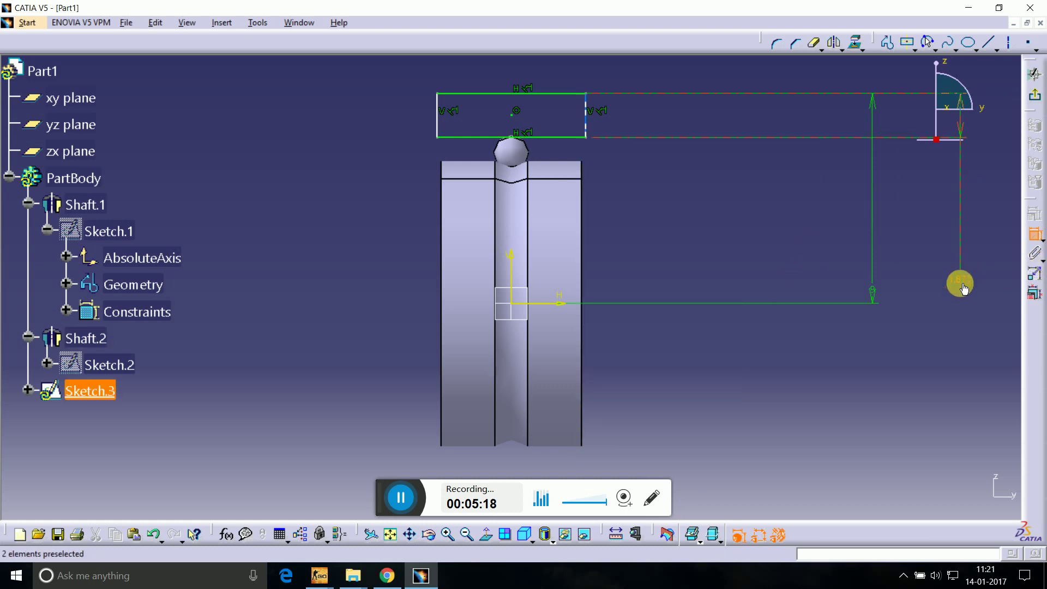
{"action": "right_click", "coordinate": [964, 289]}
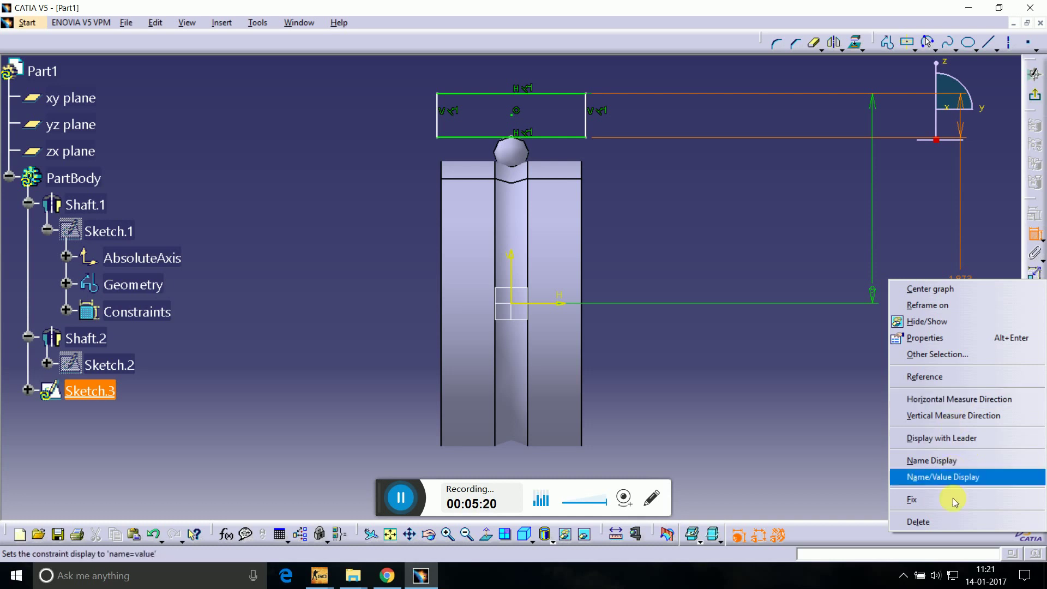
{"action": "left_click", "coordinate": [961, 520]}
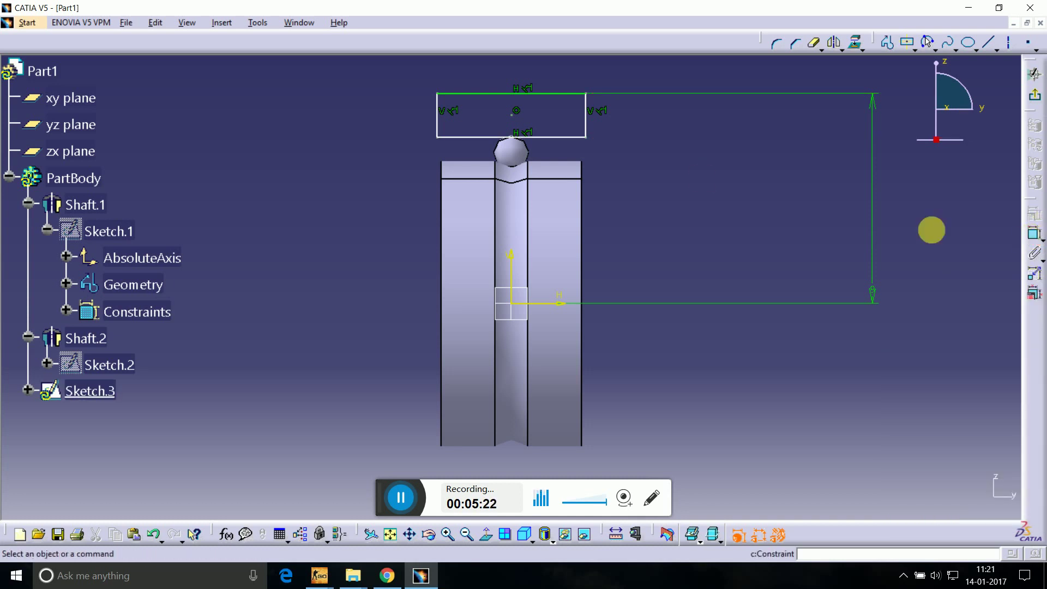
Lower the rectangle's bottom edge and make its right side coincident with the ring's right edge.
{"action": "left_click_drag", "start_coordinate": [566, 137], "coordinate": [575, 148]}
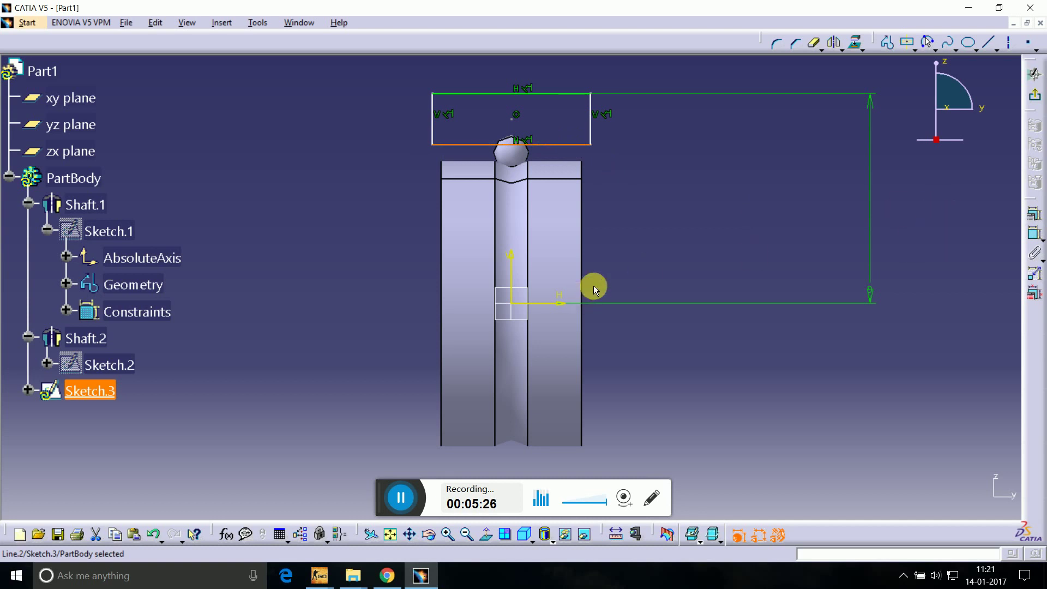
{"action": "left_click", "coordinate": [582, 276]}
{"action": "left_click", "coordinate": [1035, 234]}
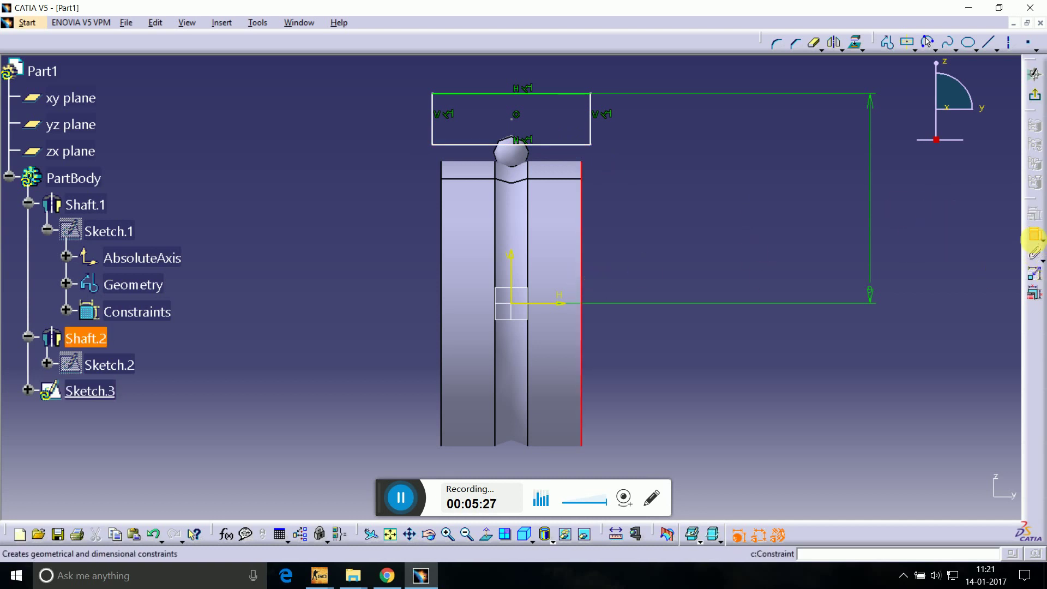
{"action": "right_click", "coordinate": [597, 131]}
{"action": "left_click", "coordinate": [598, 133]}
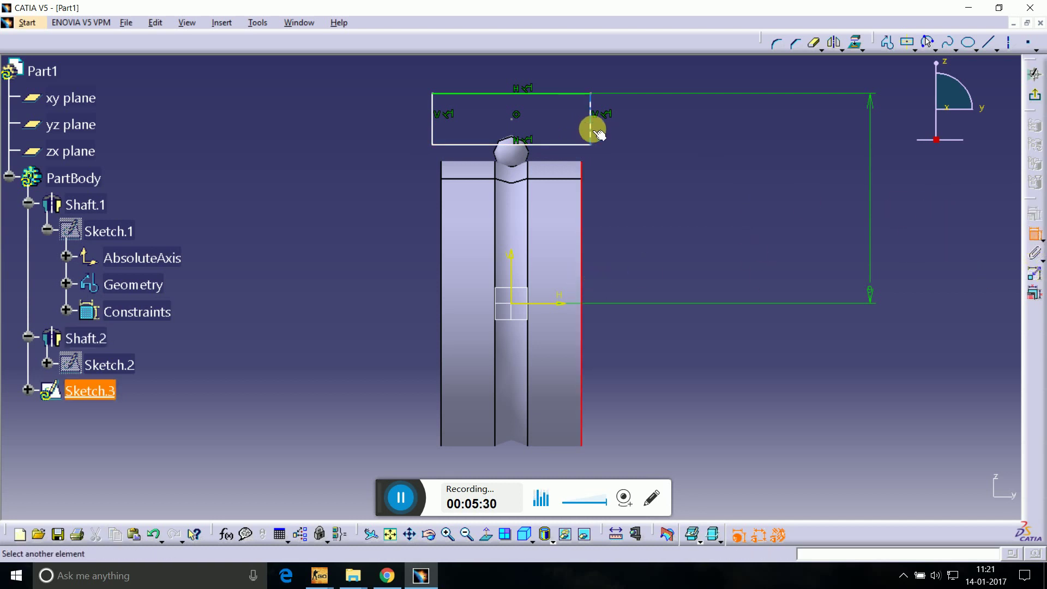
{"action": "right_click", "coordinate": [594, 171]}
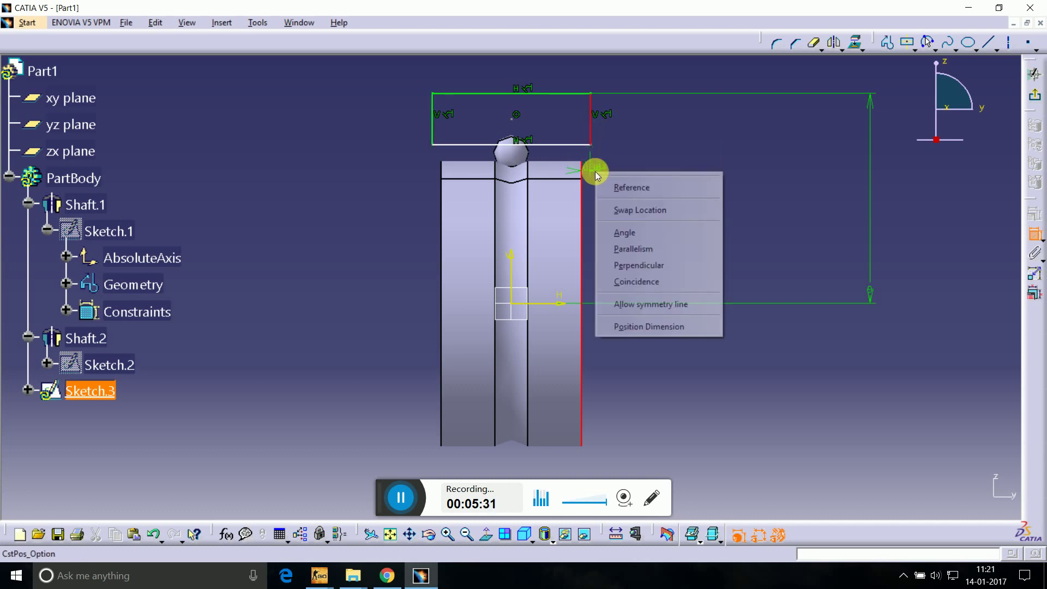
{"action": "left_click", "coordinate": [644, 283]}
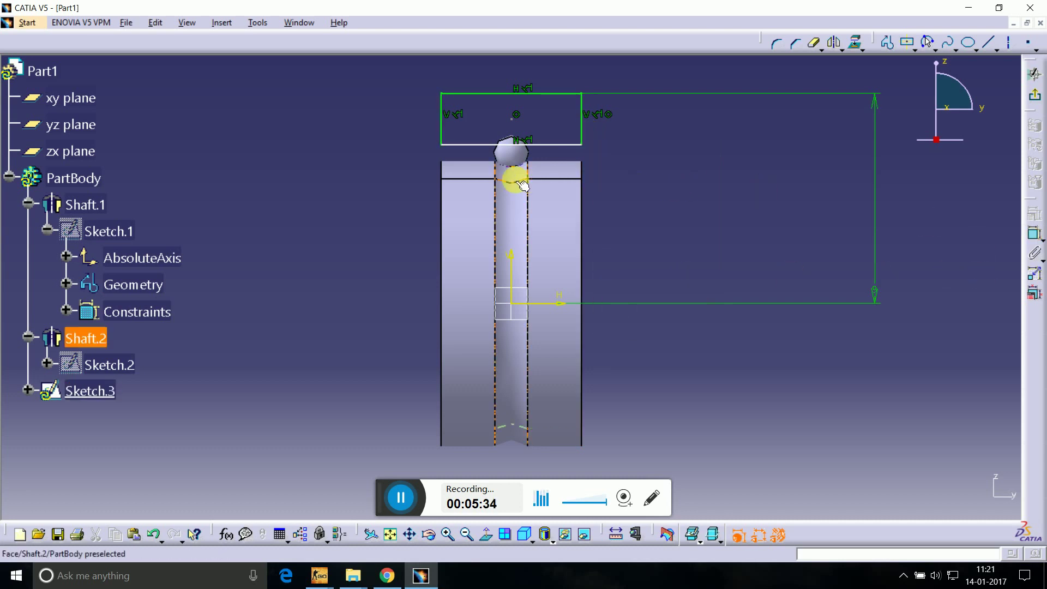
Notch the rectangle with a three-point arc over the ball, trim the line beneath, and exit.
{"action": "left_click", "coordinate": [927, 43]}
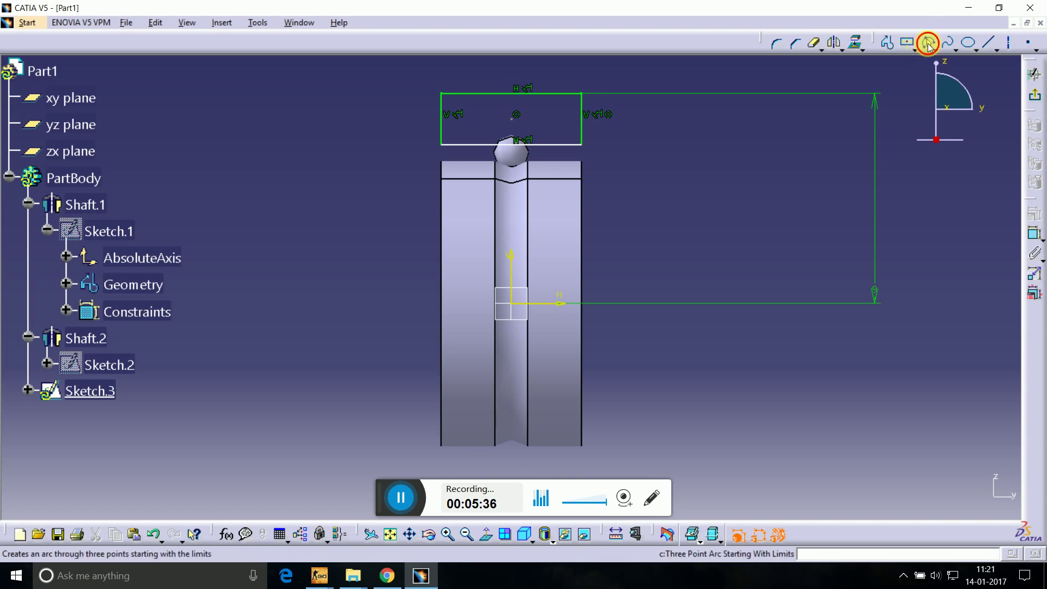
{"action": "left_click", "coordinate": [538, 148]}
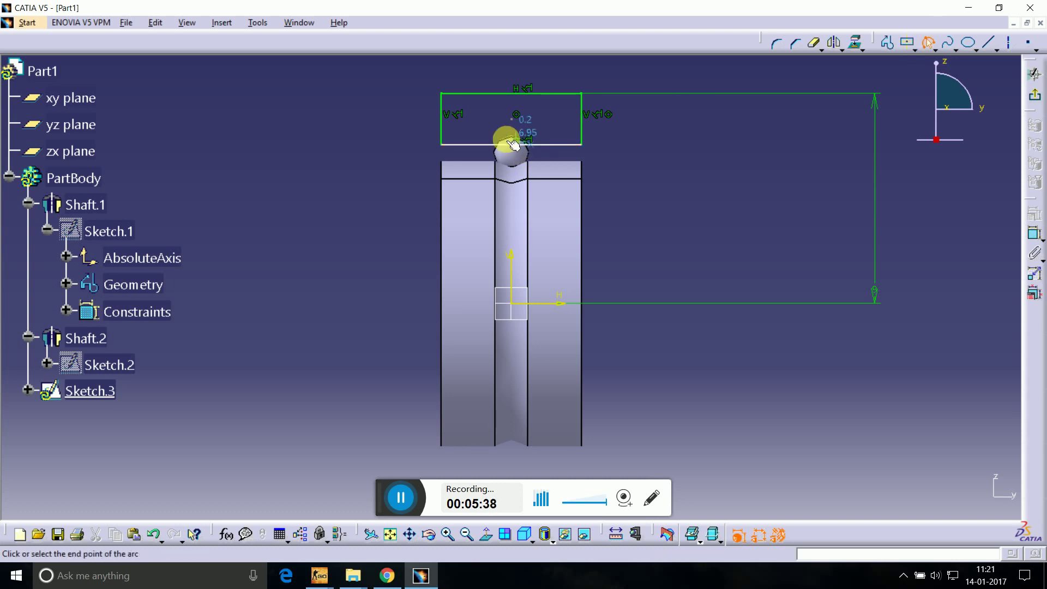
{"action": "left_click", "coordinate": [493, 143]}
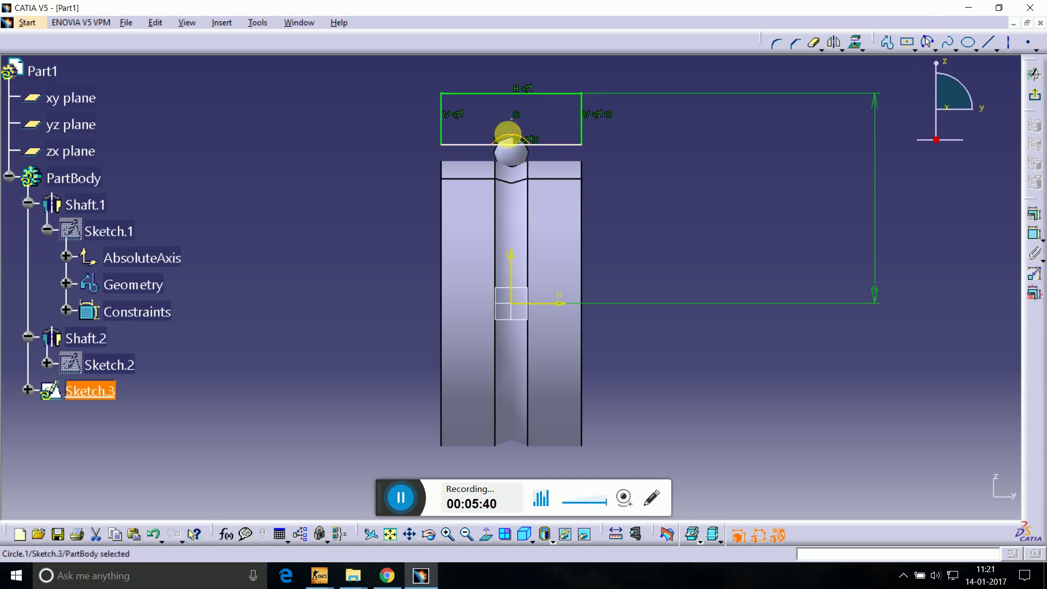
{"action": "left_click", "coordinate": [816, 42]}
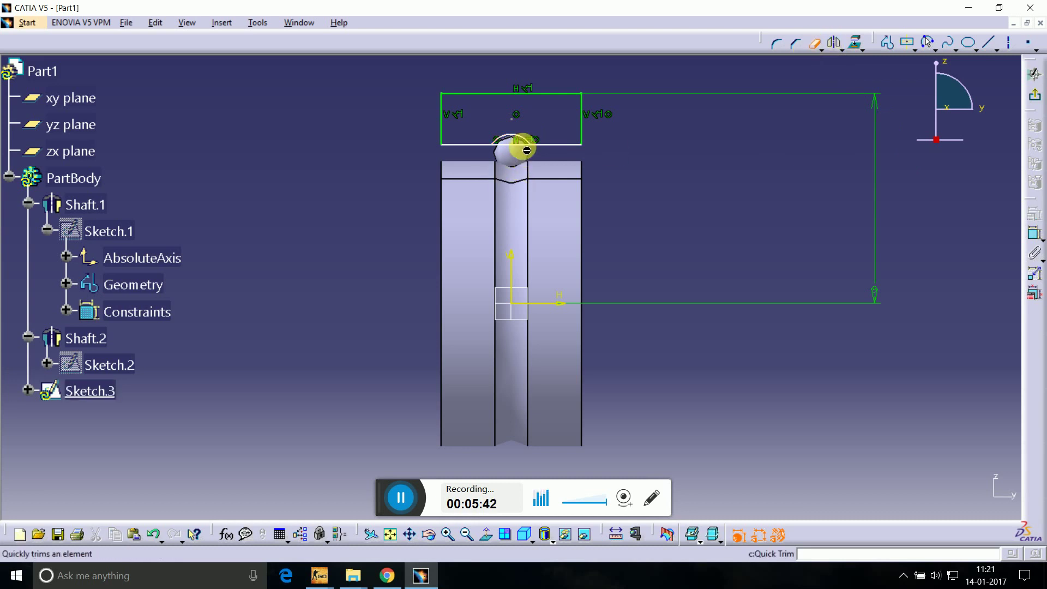
{"action": "left_click", "coordinate": [516, 144]}
{"action": "left_click", "coordinate": [1035, 96]}
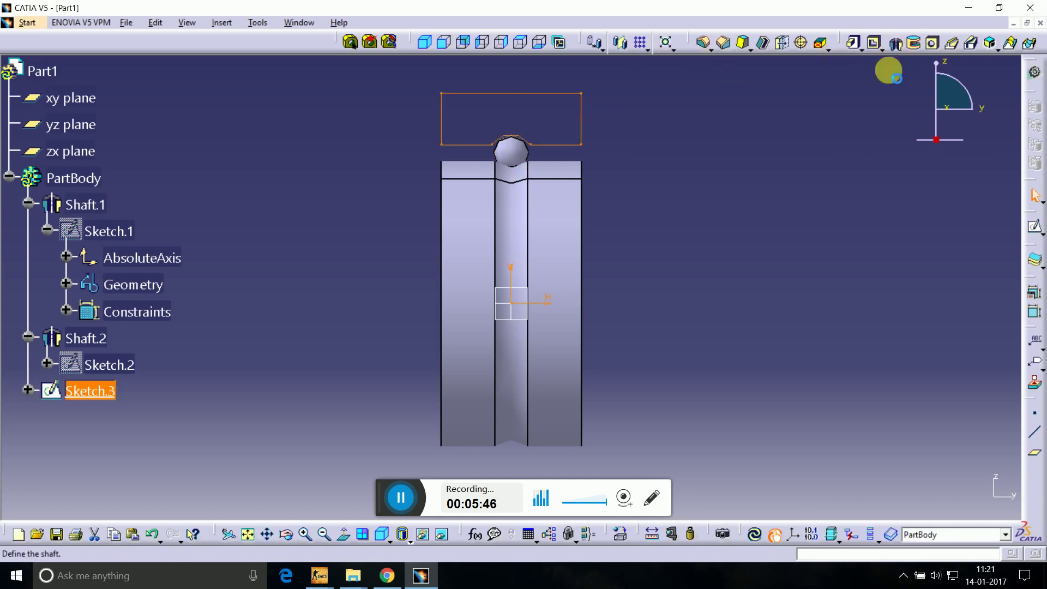
Revolve Sketch.3 360° about the H axis into Shaft.3, then orbit to view the ring.
{"action": "left_click", "coordinate": [895, 44]}
{"action": "left_click", "coordinate": [524, 304]}
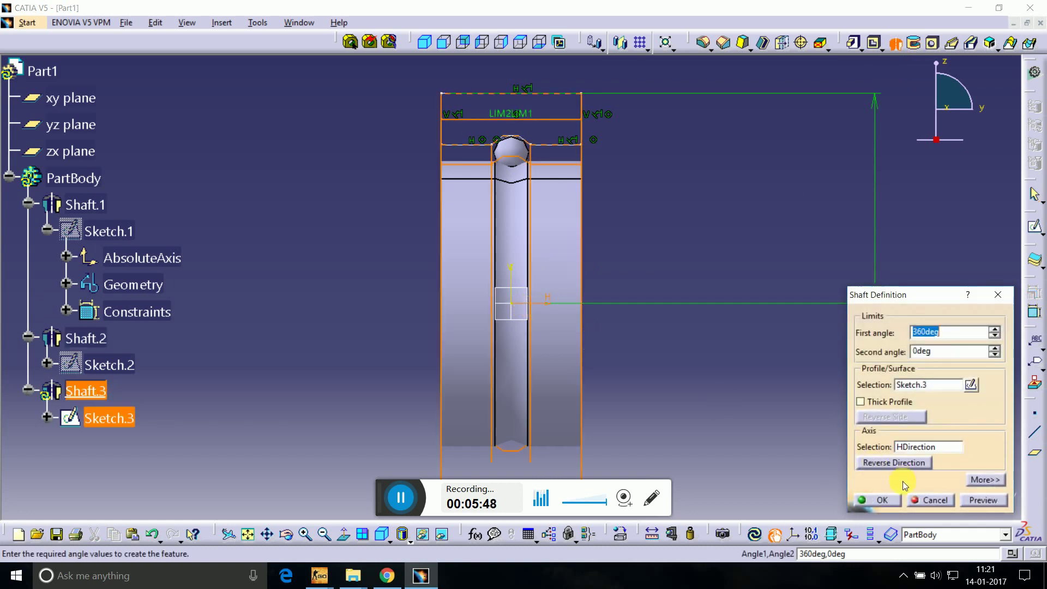
{"action": "left_click", "coordinate": [878, 501]}
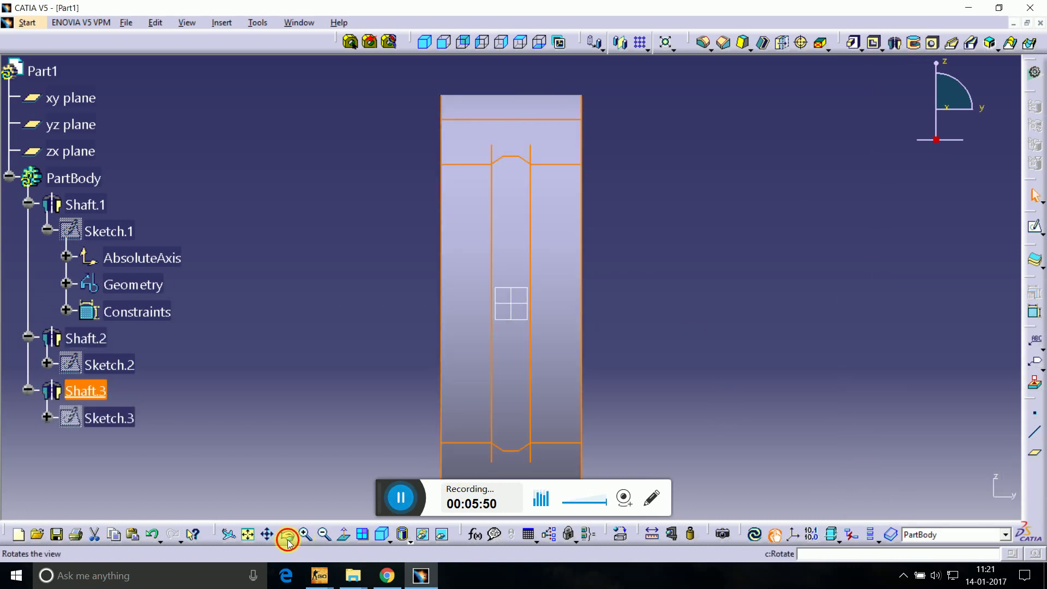
{"action": "left_click", "coordinate": [286, 534]}
{"action": "mouse_move", "coordinate": [550, 214]}
{"action": "left_mouse_down"}
{"action": "mouse_move", "coordinate": [493, 278]}
{"action": "mouse_move", "coordinate": [577, 292]}
{"action": "mouse_move", "coordinate": [637, 338]}
{"action": "mouse_move", "coordinate": [527, 355]}
{"action": "mouse_move", "coordinate": [487, 391]}
{"action": "mouse_move", "coordinate": [481, 237]}
{"action": "mouse_move", "coordinate": [505, 283]}
{"action": "mouse_move", "coordinate": [458, 242]}
{"action": "mouse_move", "coordinate": [459, 259]}
{"action": "left_mouse_up"}
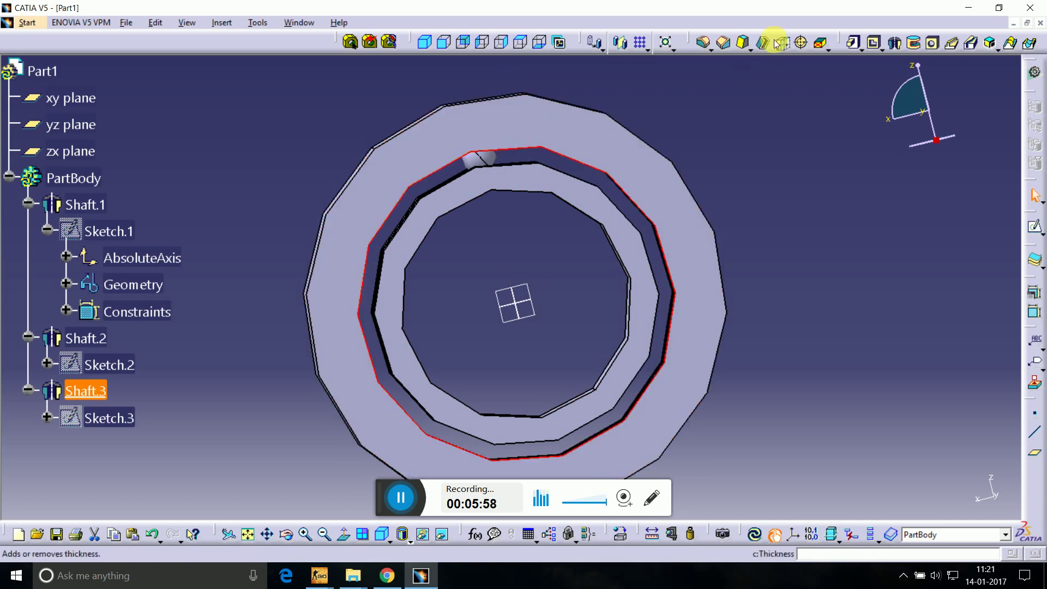
Add two 1mm × 45° chamfers, Chamfer.1 and Chamfer.2, to the ring edges.
{"action": "left_click", "coordinate": [724, 46]}
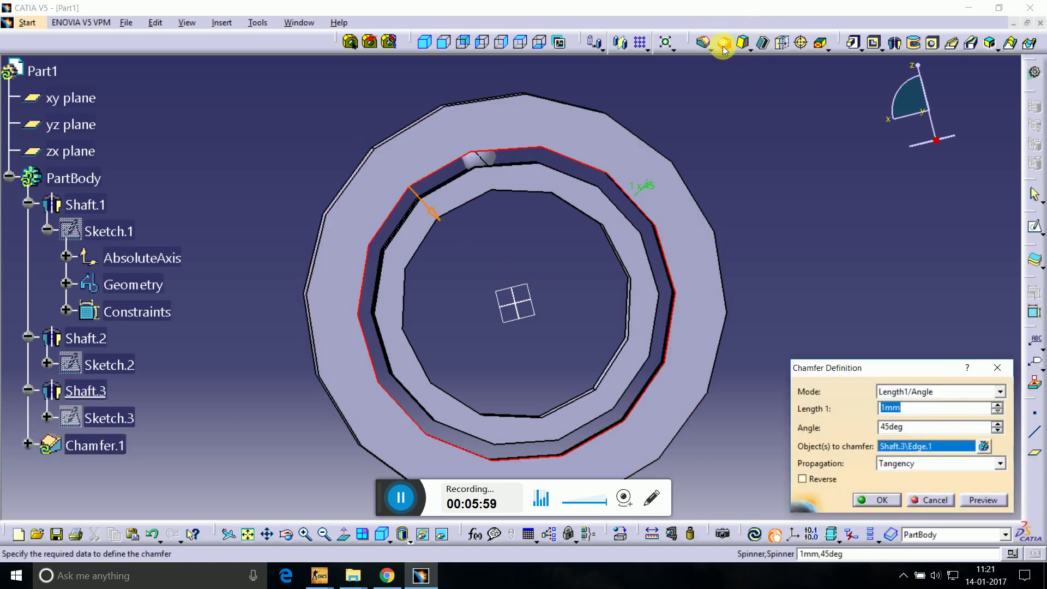
{"action": "left_click", "coordinate": [882, 501]}
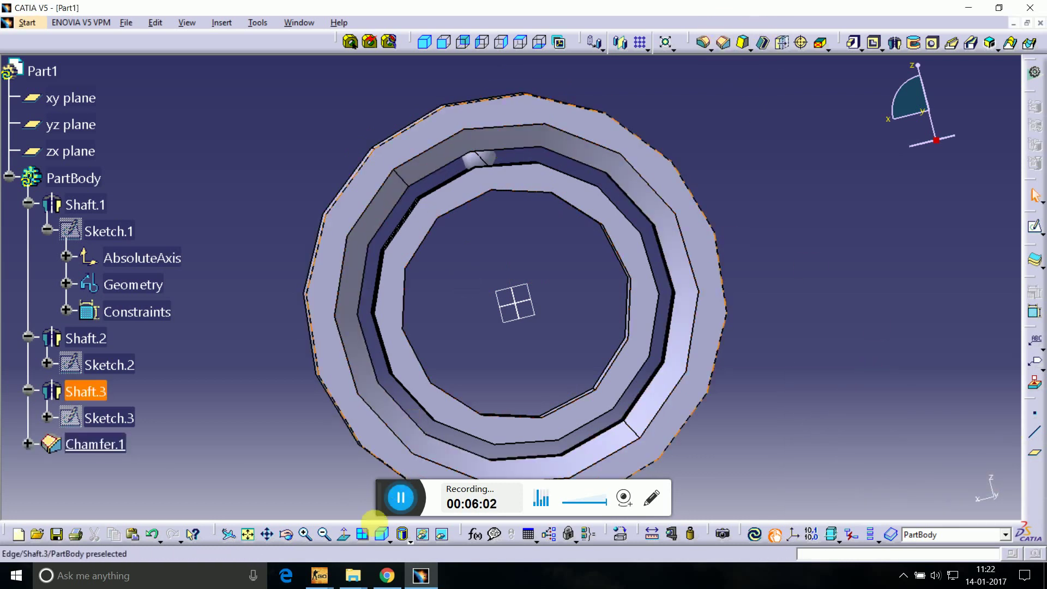
{"action": "middle_click_drag", "start_coordinate": [303, 322], "coordinate": [725, 312]}
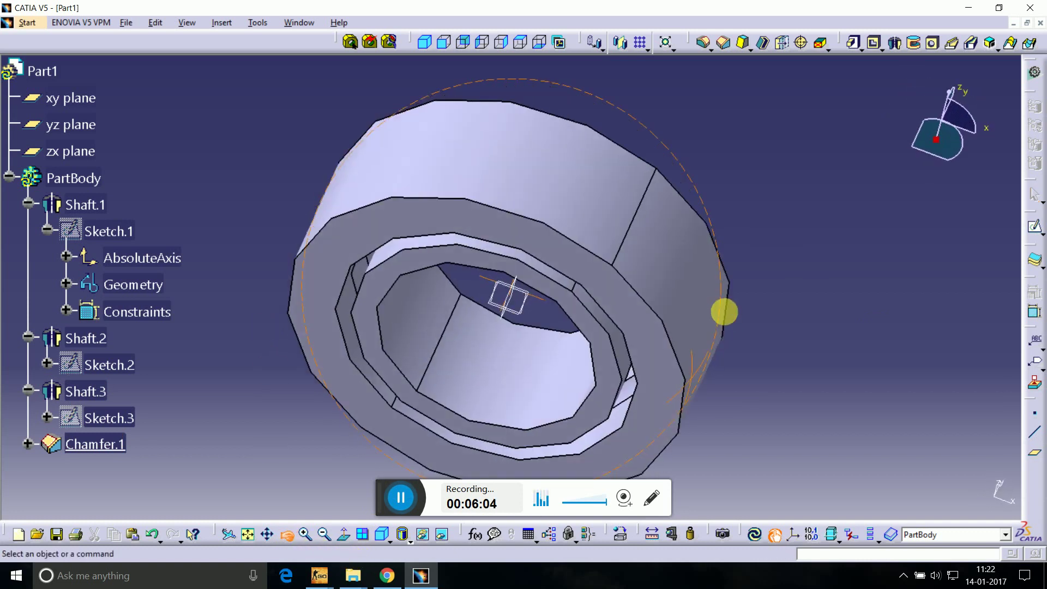
{"action": "left_click", "coordinate": [725, 48]}
{"action": "left_click", "coordinate": [882, 500]}
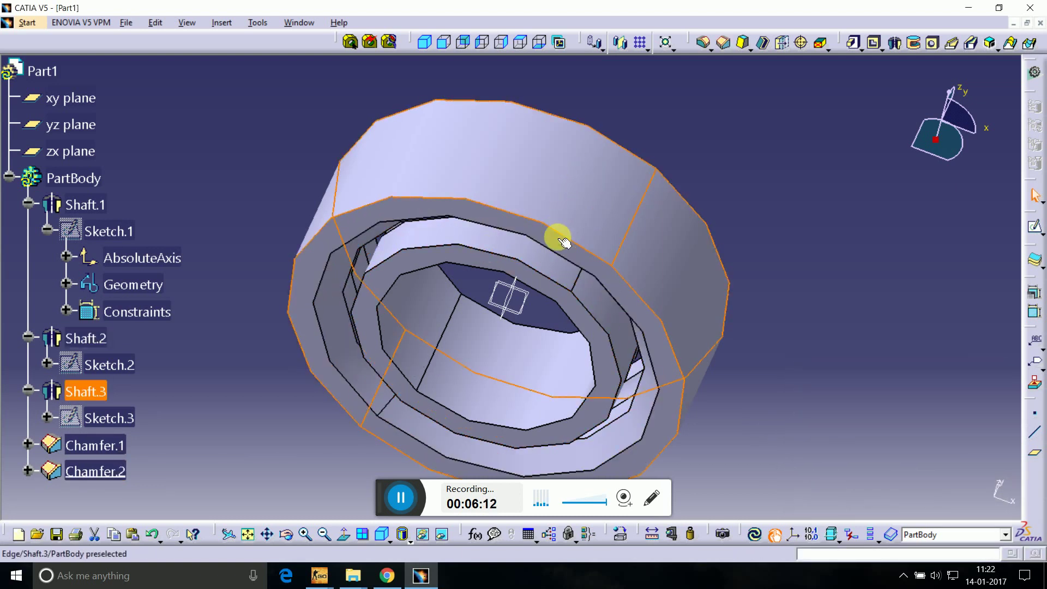
Fillet the outer race's two outer edges with a 0.2mm edge fillet.
{"action": "left_click", "coordinate": [607, 129]}
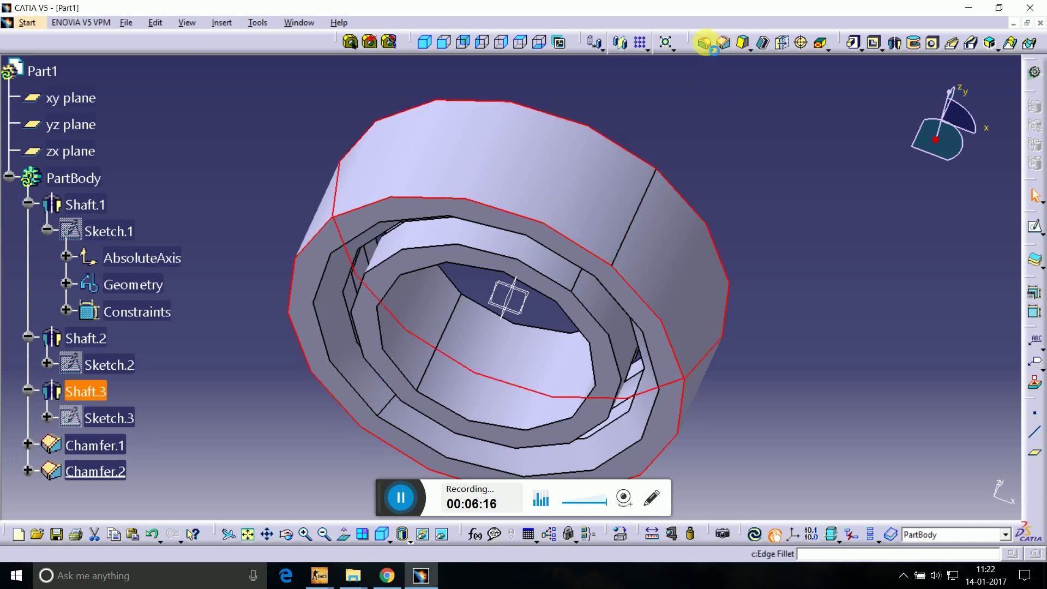
{"action": "left_click", "coordinate": [705, 43]}
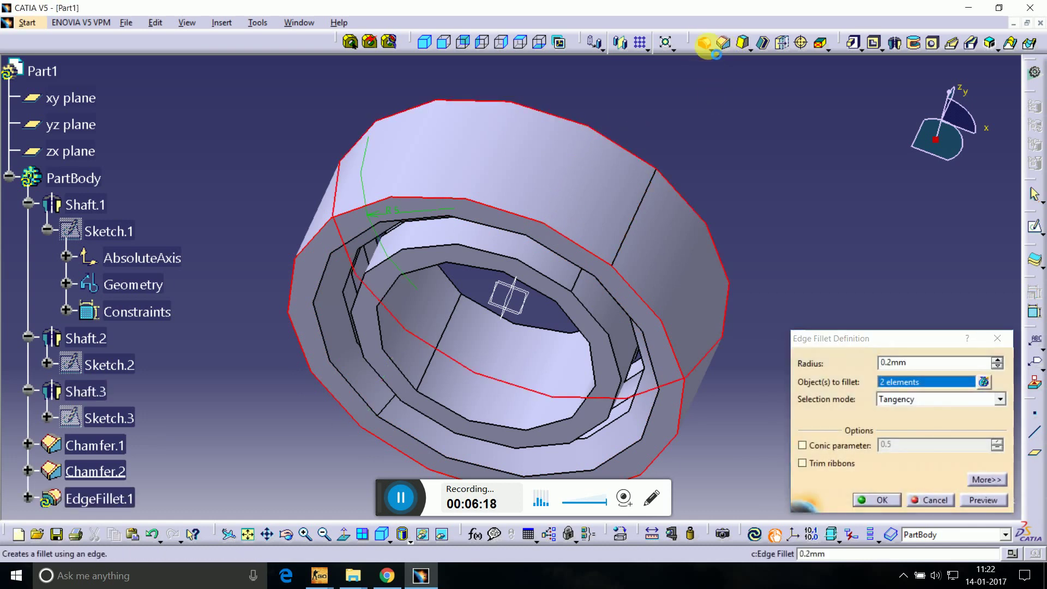
{"action": "key", "text": "Return"}
{"action": "left_click", "coordinate": [826, 190]}
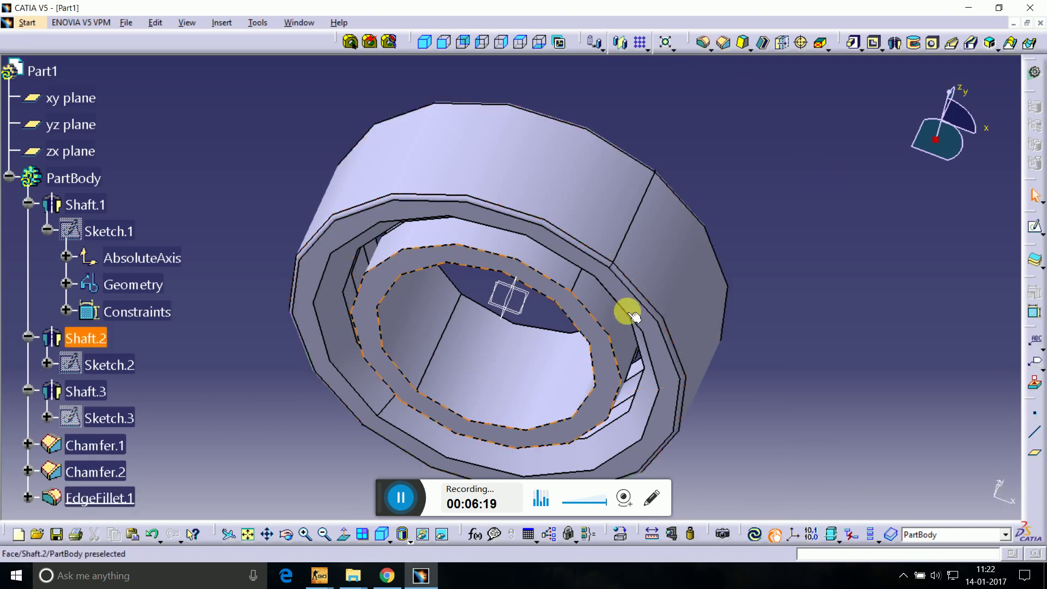
Close Part1, agree to save, and start typing the bearing file name.
{"action": "left_click", "coordinate": [1040, 22]}
{"action": "left_click", "coordinate": [490, 312]}
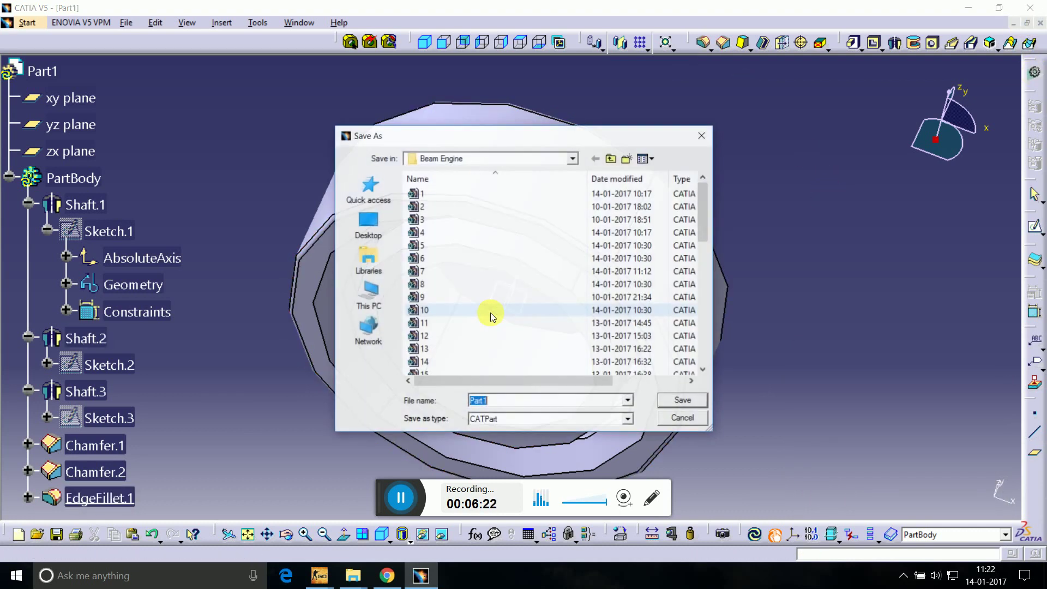
{"action": "type", "text": "bera"}
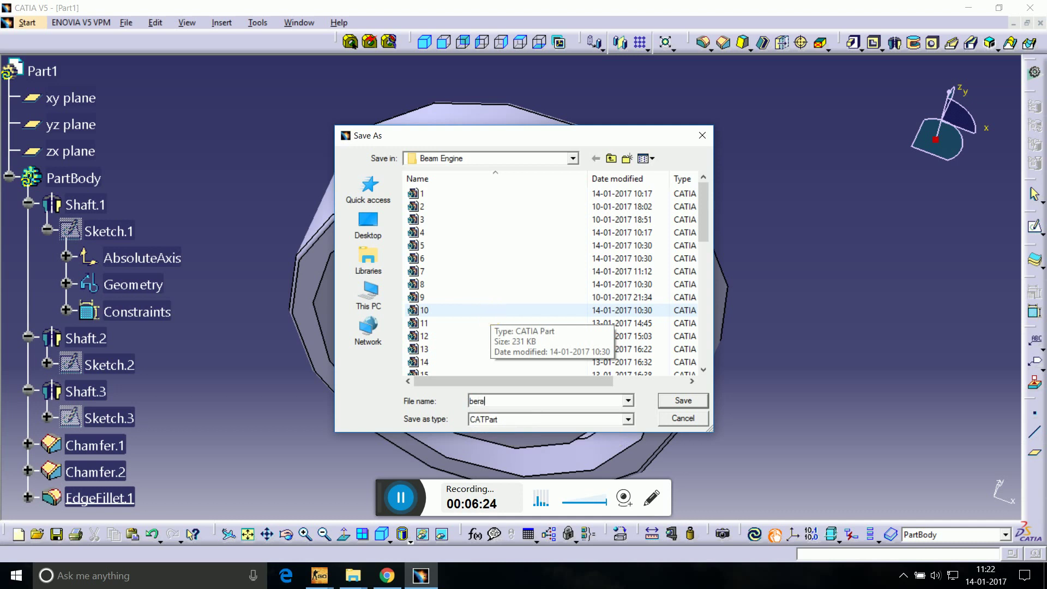
{"action": "key", "text": "BackSpace"}
{"action": "key", "text": "BackSpace"}
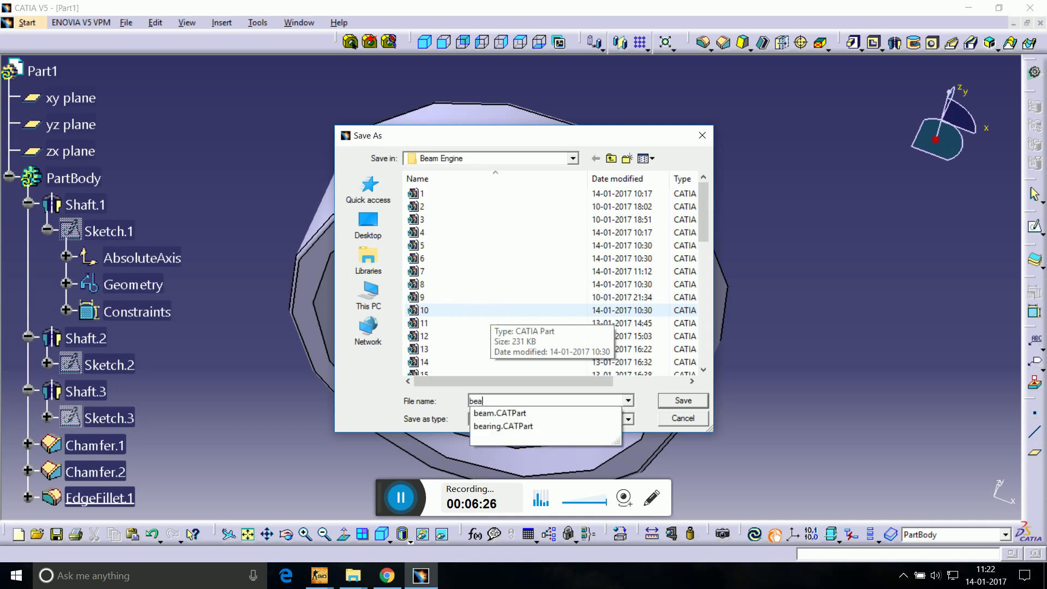
{"action": "type", "text": "r"}
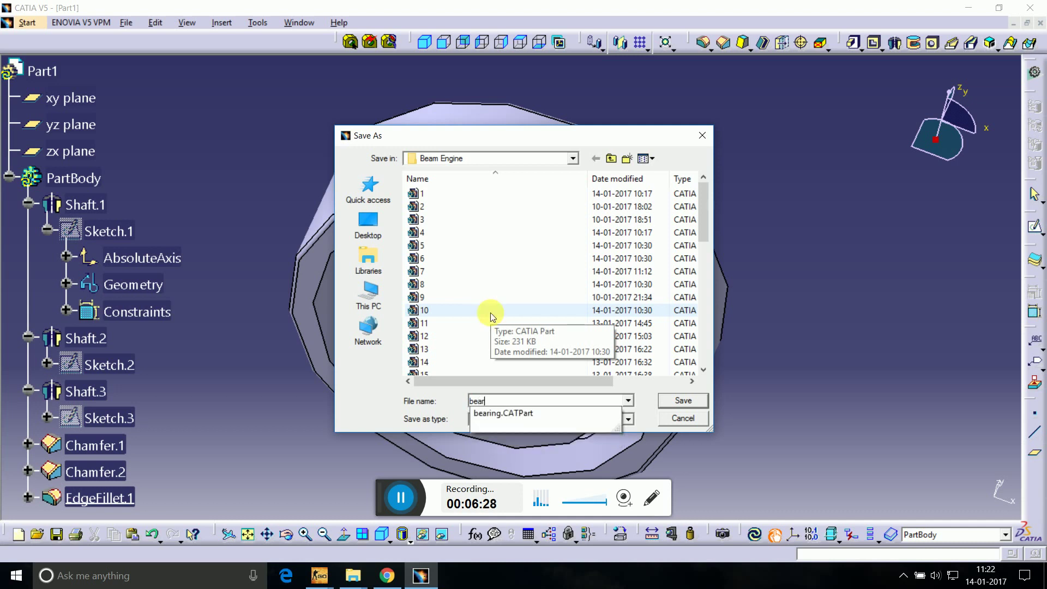
{"action": "type", "text": "ingg"}
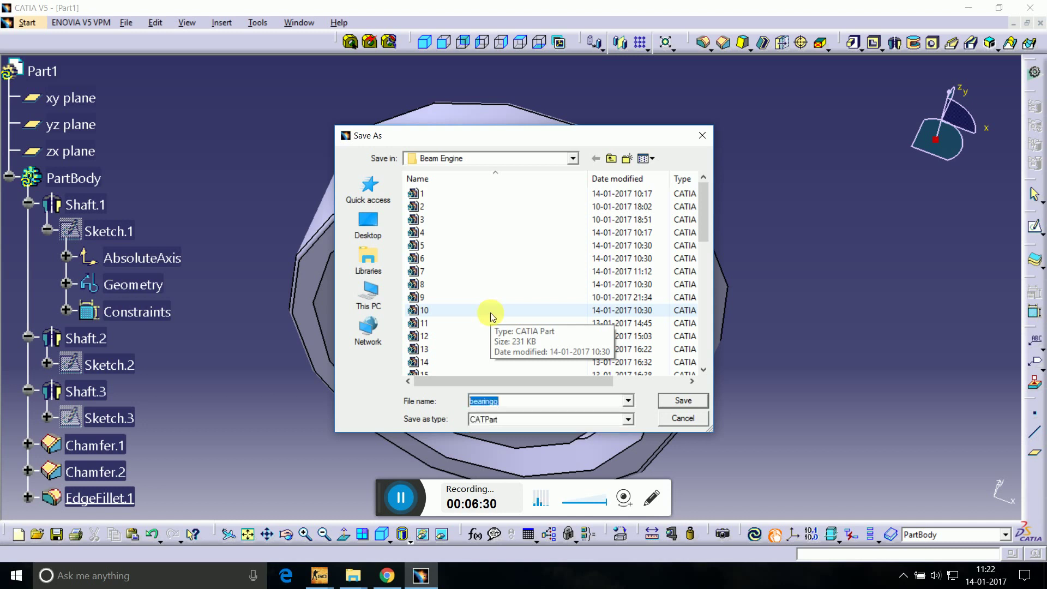